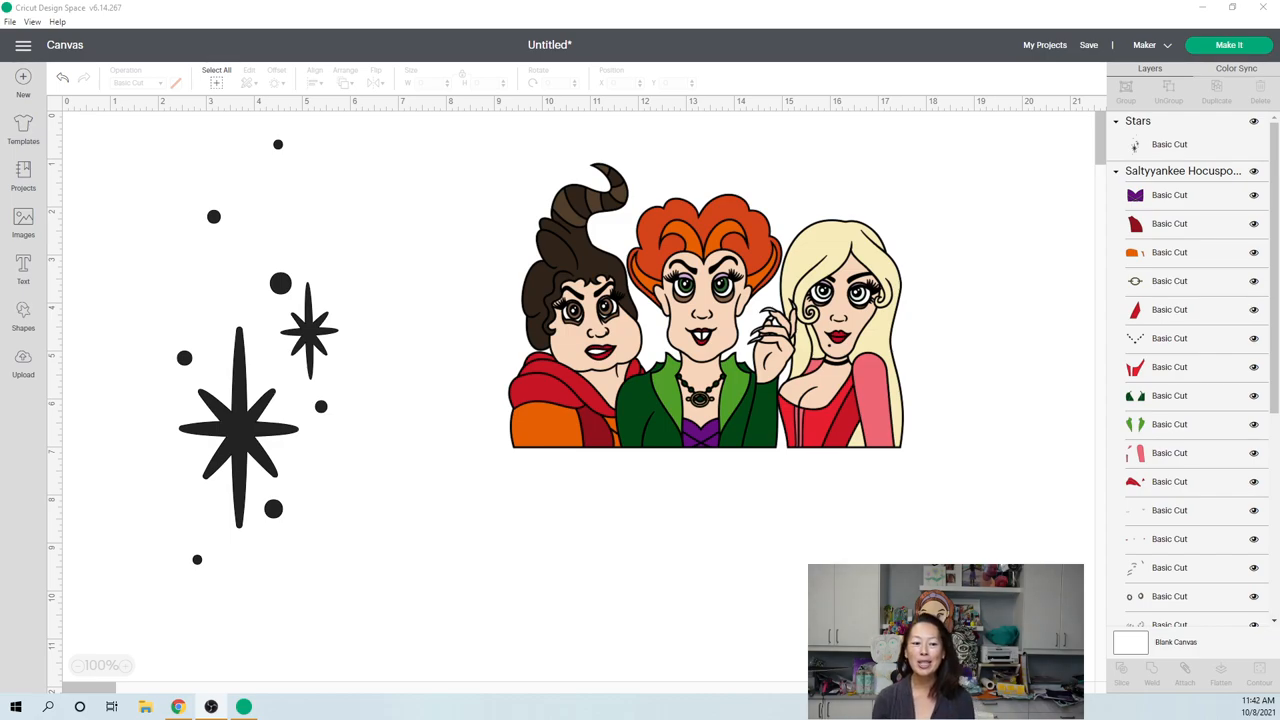
Step: Inspect the layer options for the stars group, then reselect the stars on the canvas
click(240, 440)
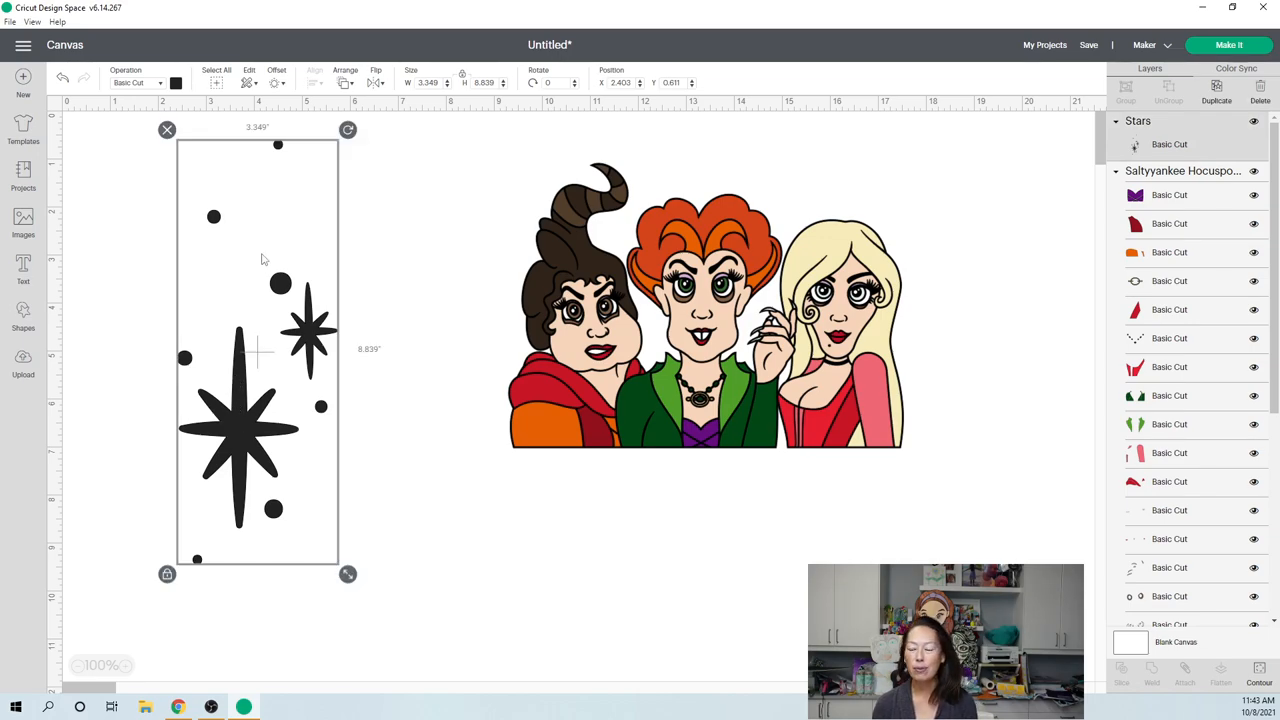
right_click(1232, 152)
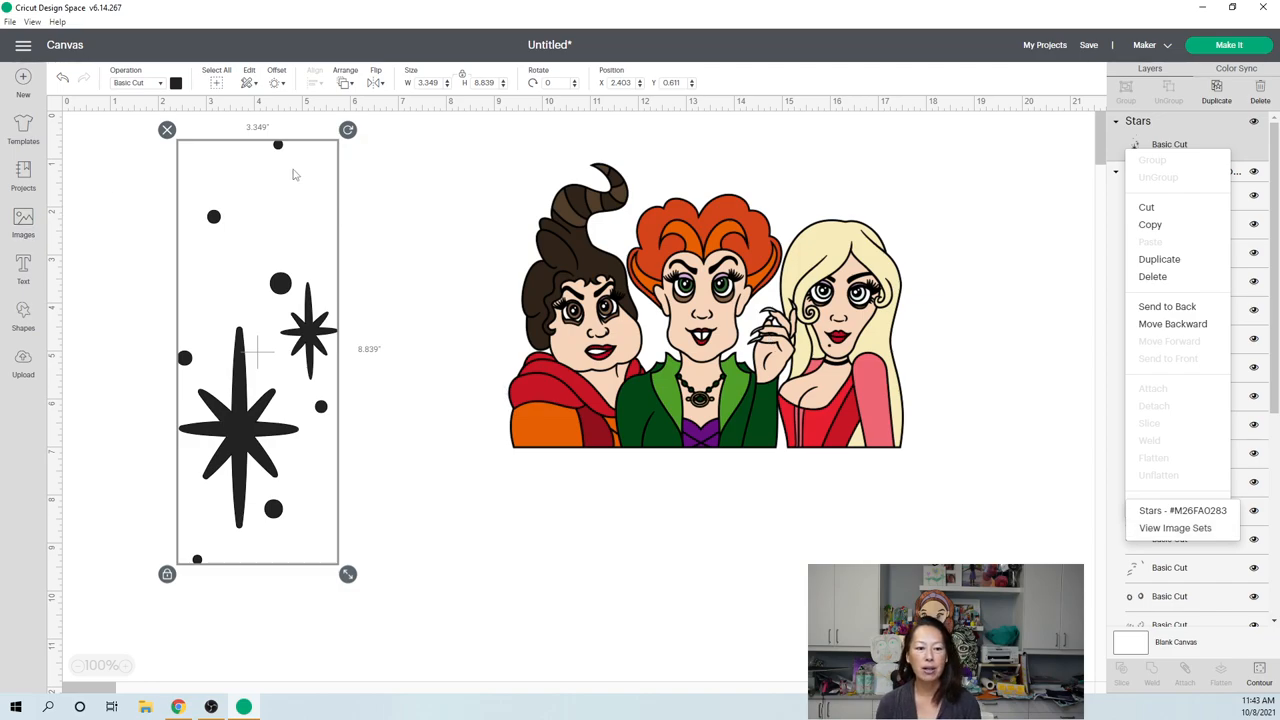
click(415, 220)
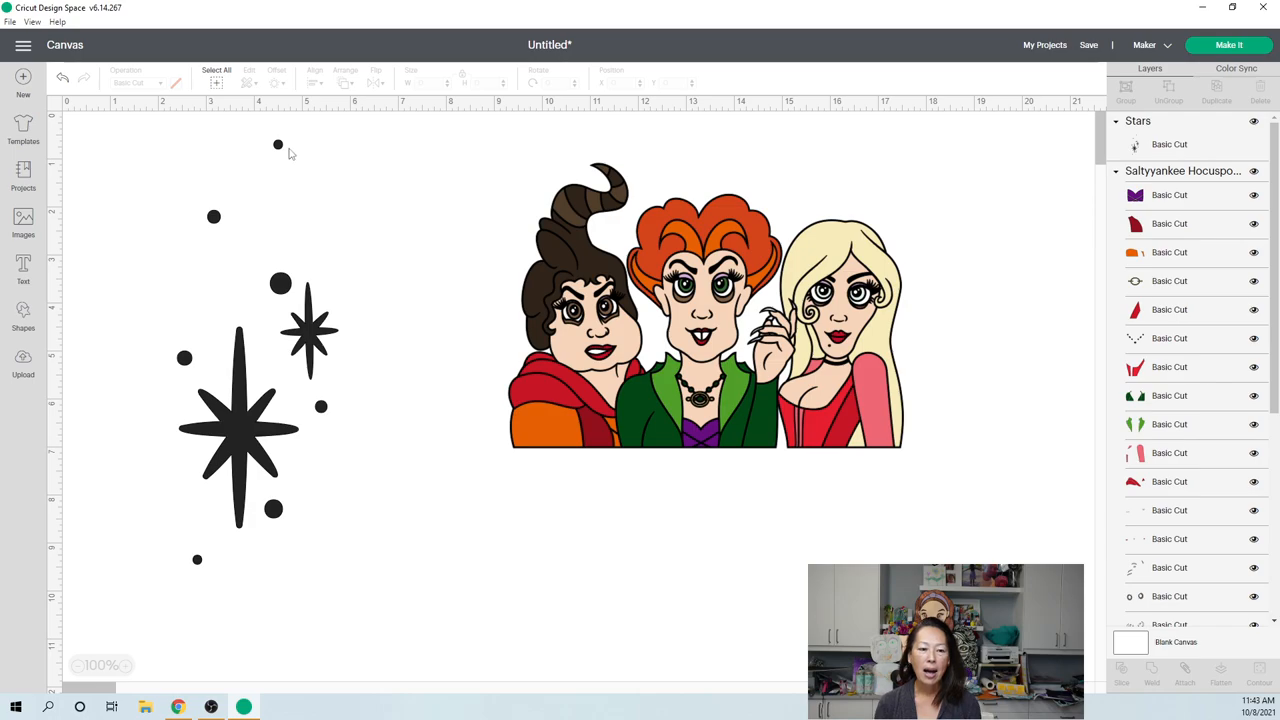
click(233, 381)
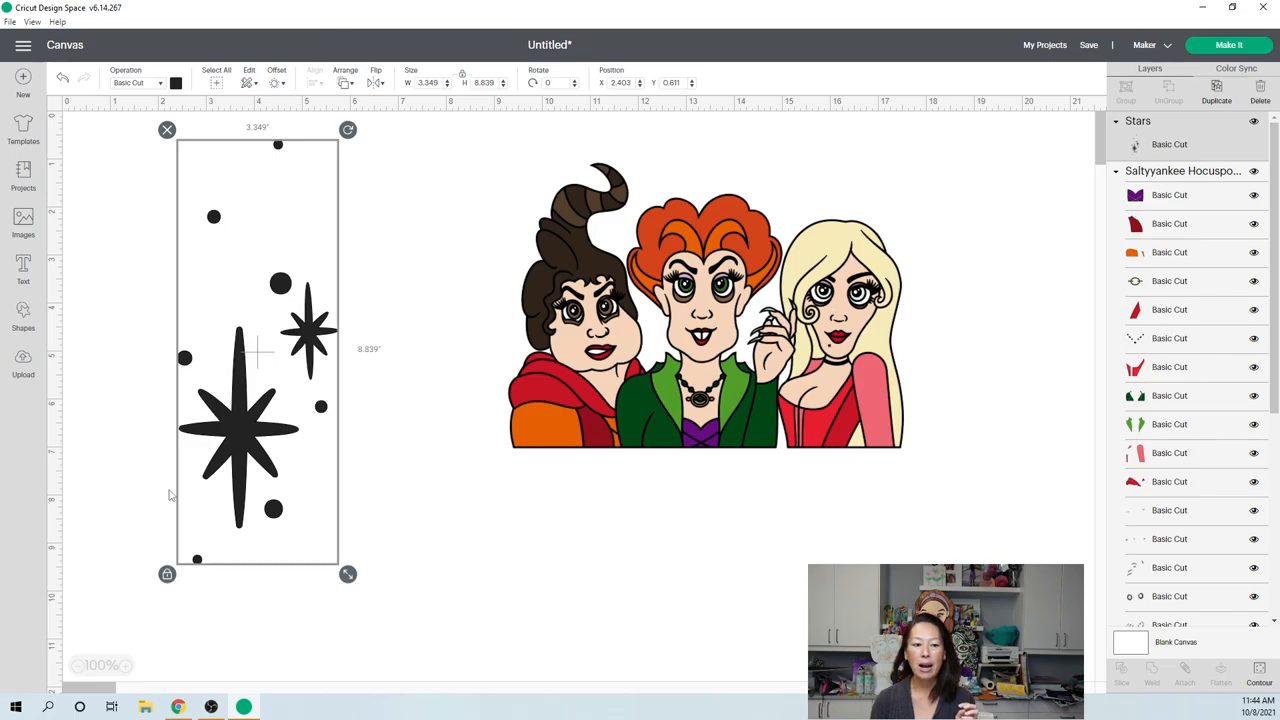
Step: Add a square from the basic shapes and drag it down toward the stars
click(24, 314)
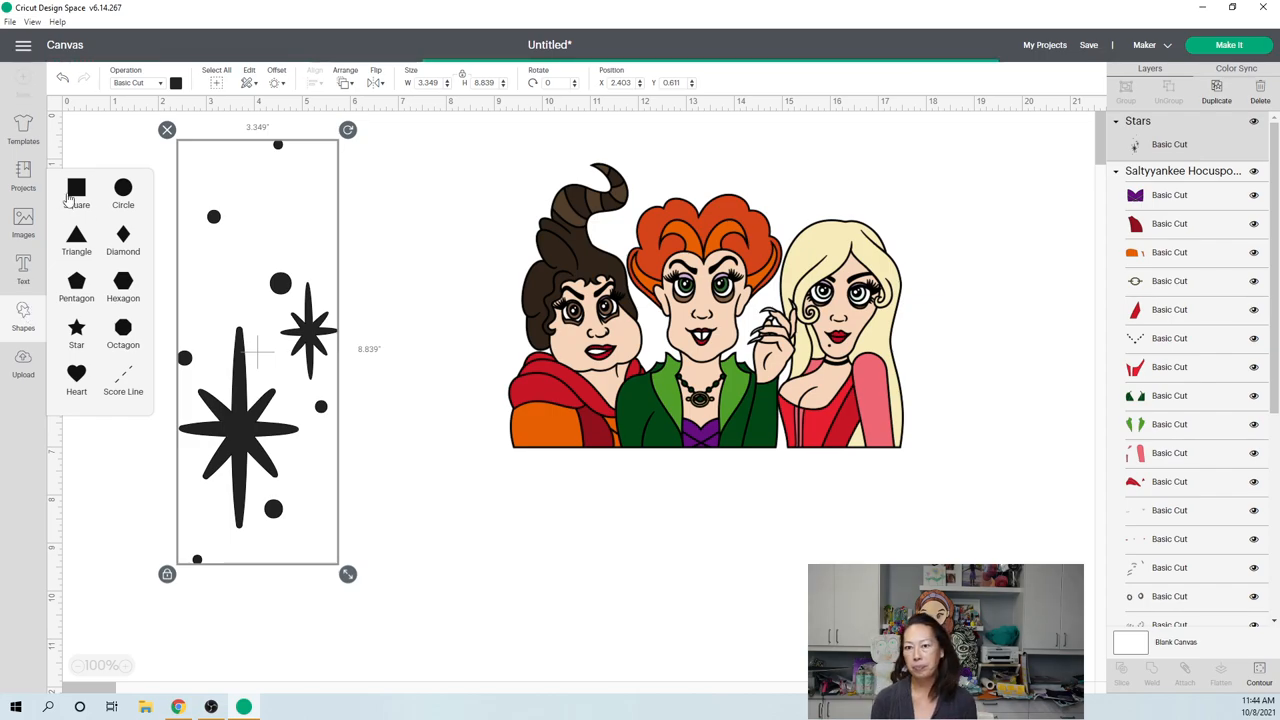
click(76, 190)
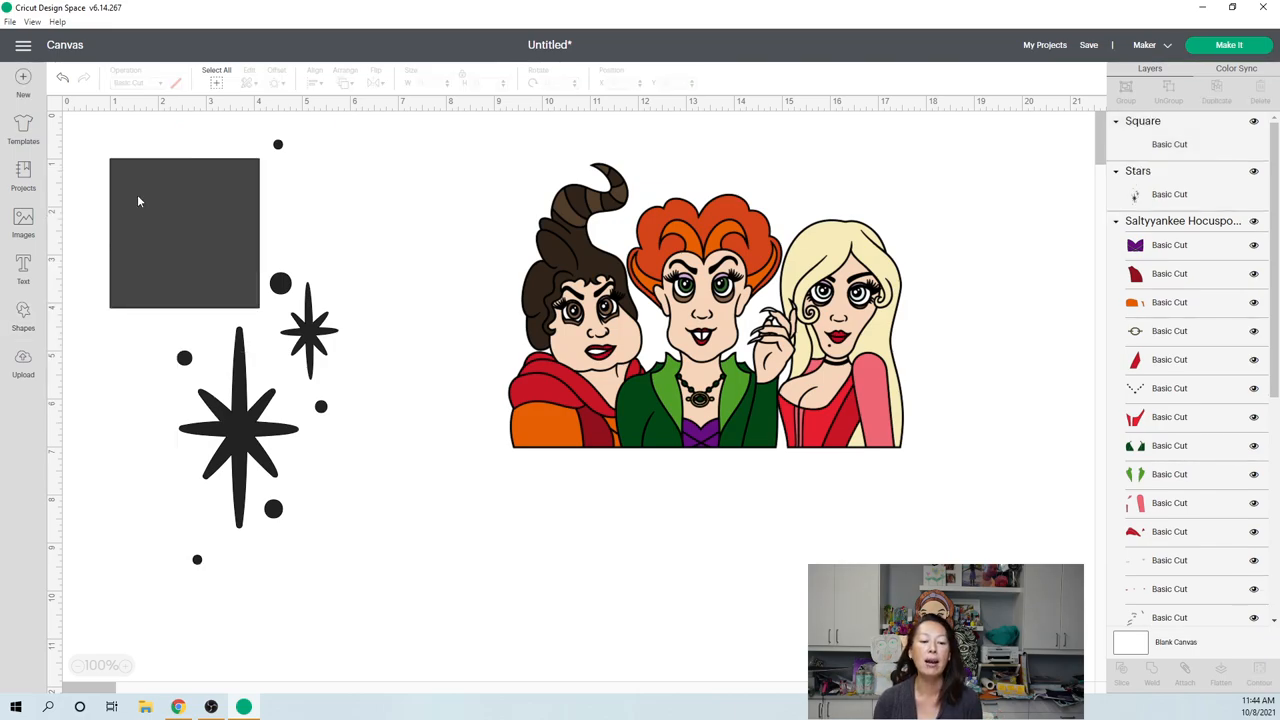
mouse_move(197, 246)
mouse_down()
mouse_move(380, 463)
mouse_move(381, 497)
mouse_up()
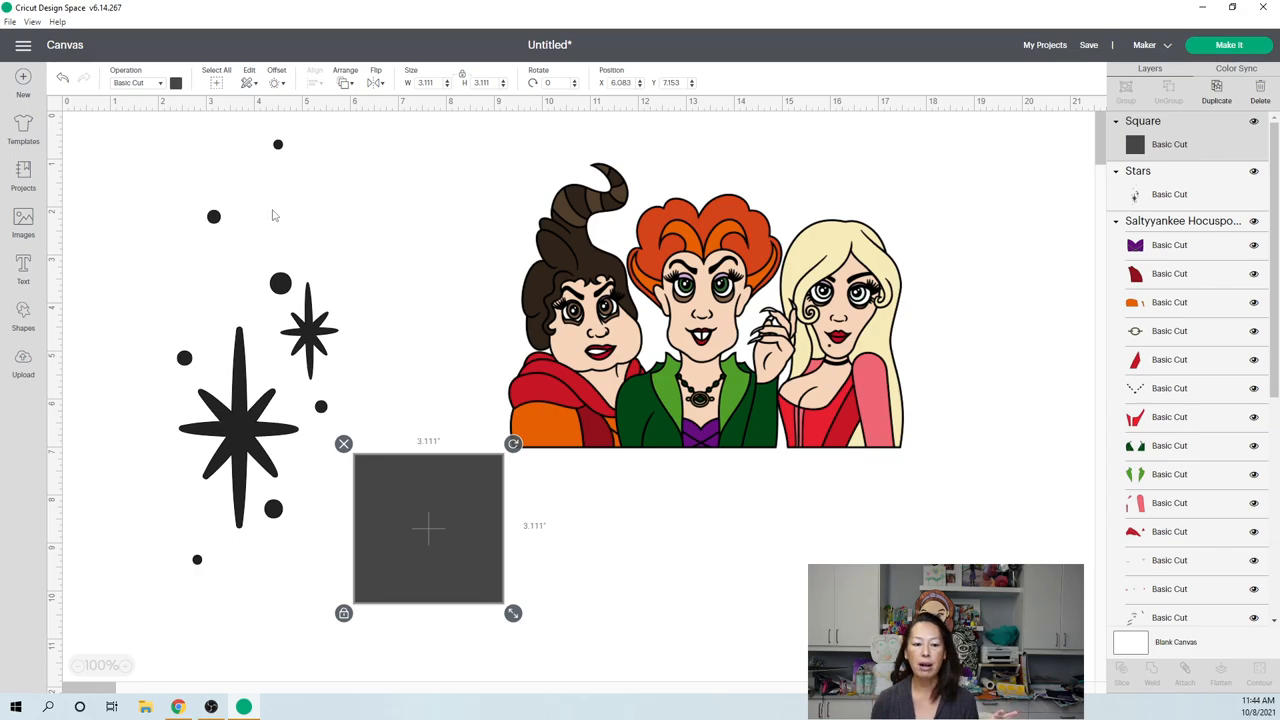
Step: Place the square beside the large star over the dot and select it together with the stars
click(230, 420)
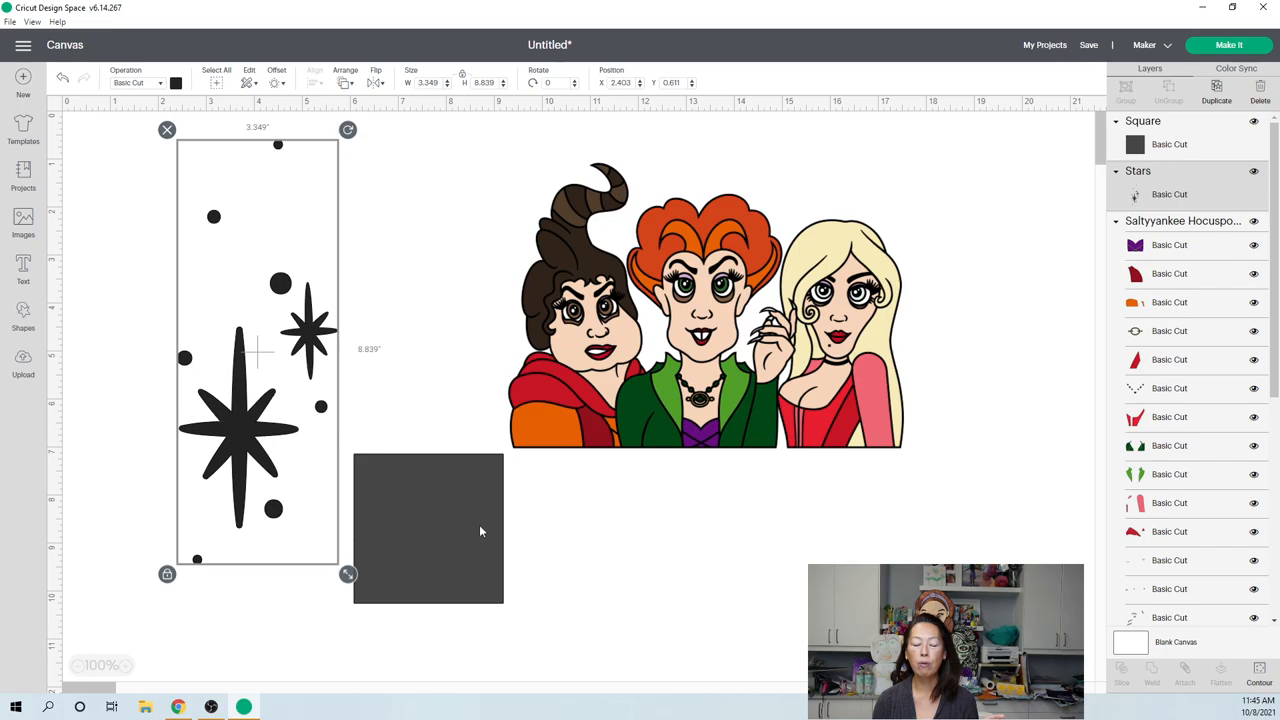
click(515, 543)
drag(458, 540, 417, 485)
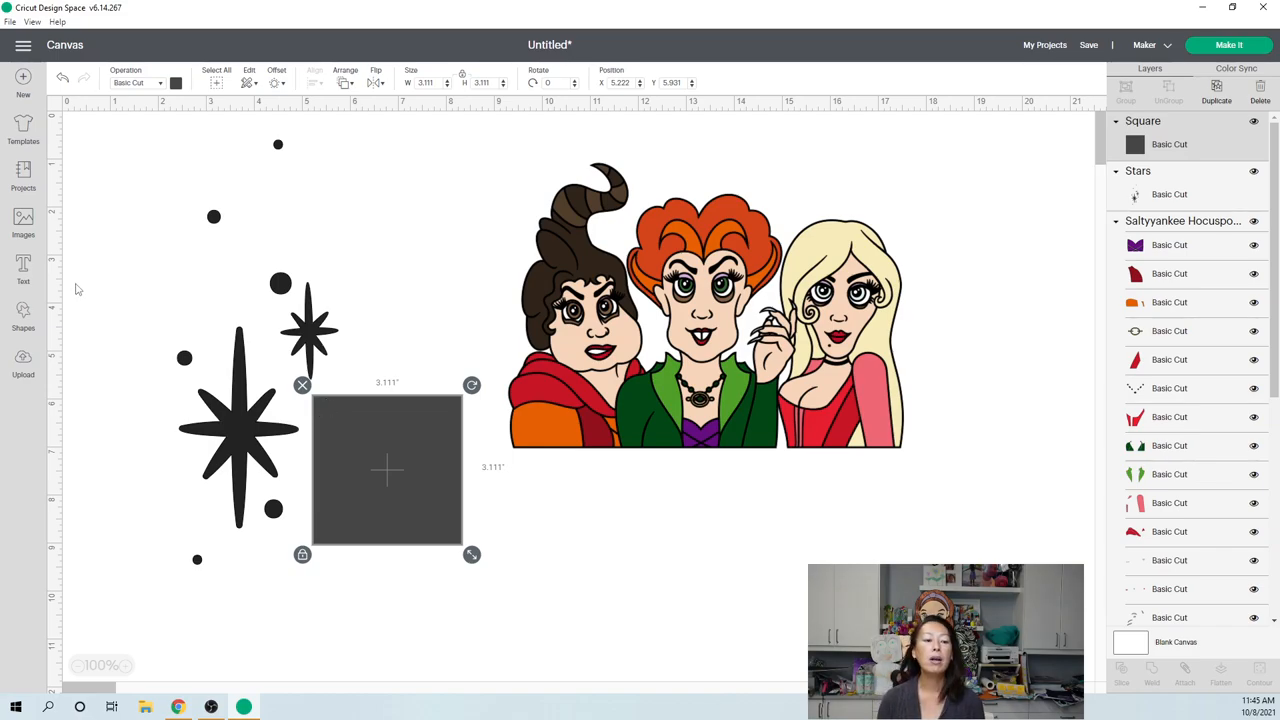
mouse_move(76, 289)
mouse_down()
mouse_move(345, 453)
mouse_move(420, 482)
mouse_up()
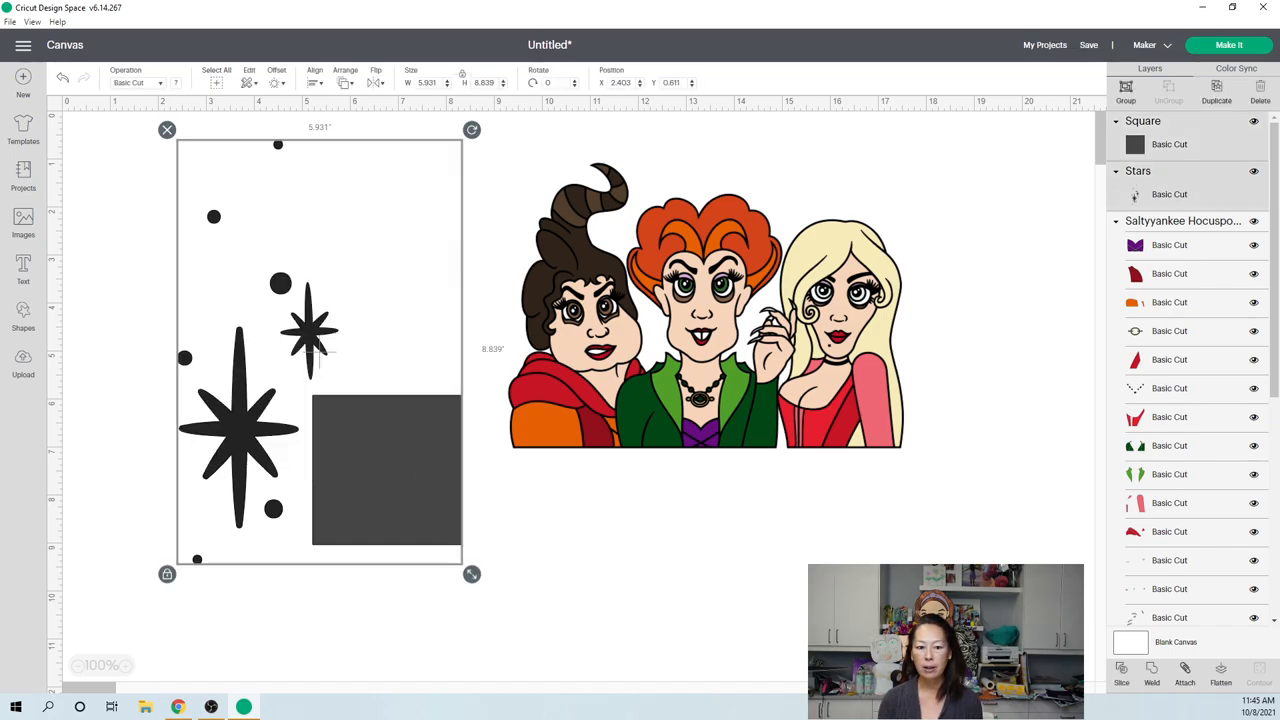
Step: Pull the sliced square away from the stars and delete the small leftover slice piece
click(290, 453)
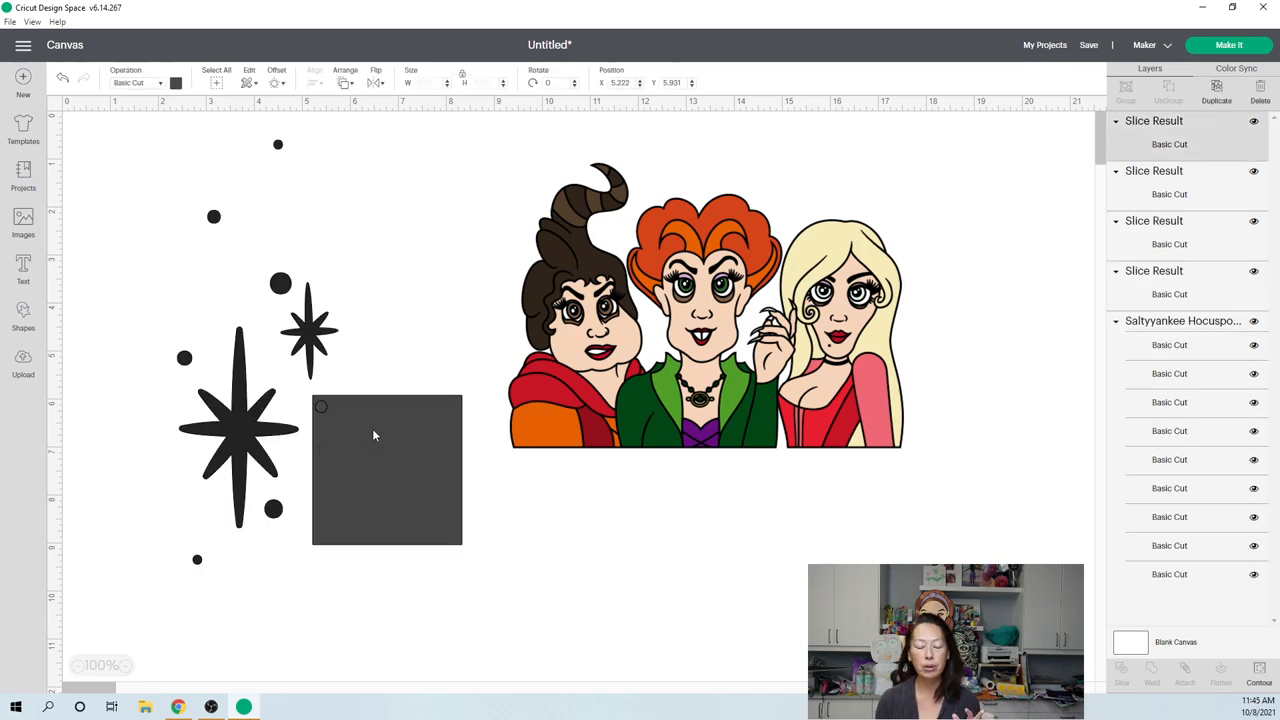
click(372, 428)
drag(371, 420, 615, 517)
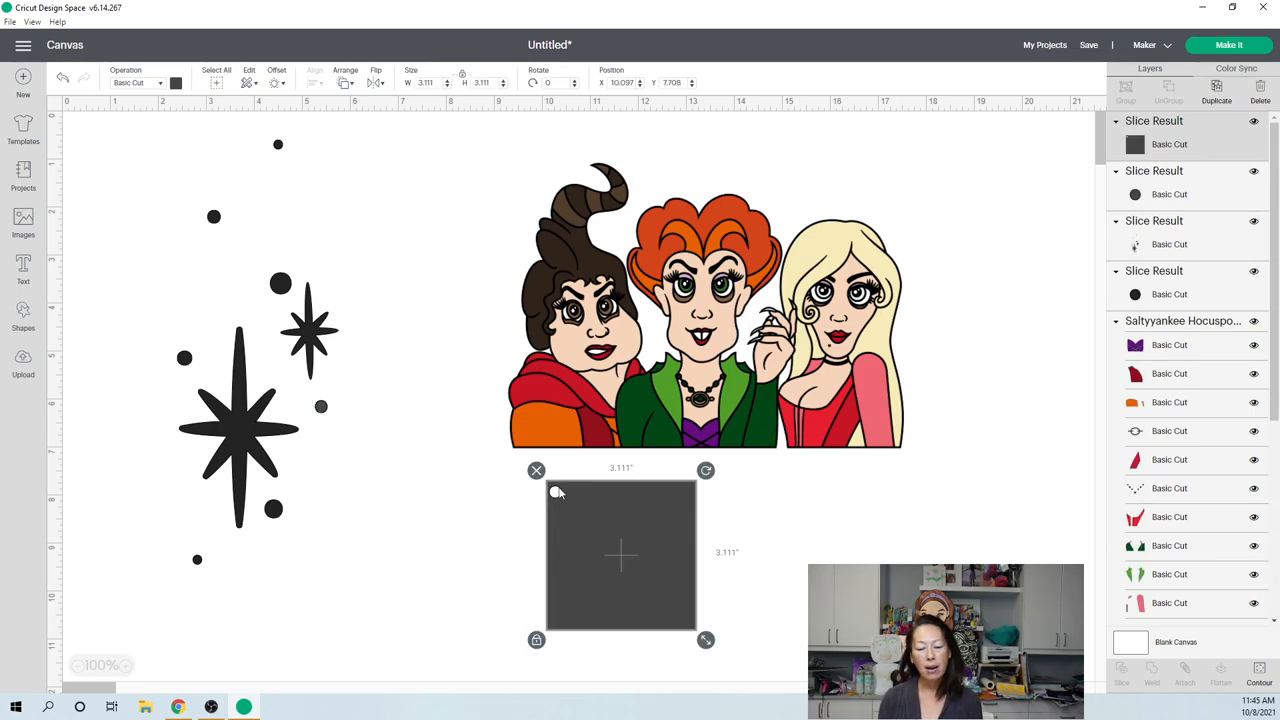
click(322, 408)
drag(322, 408, 385, 424)
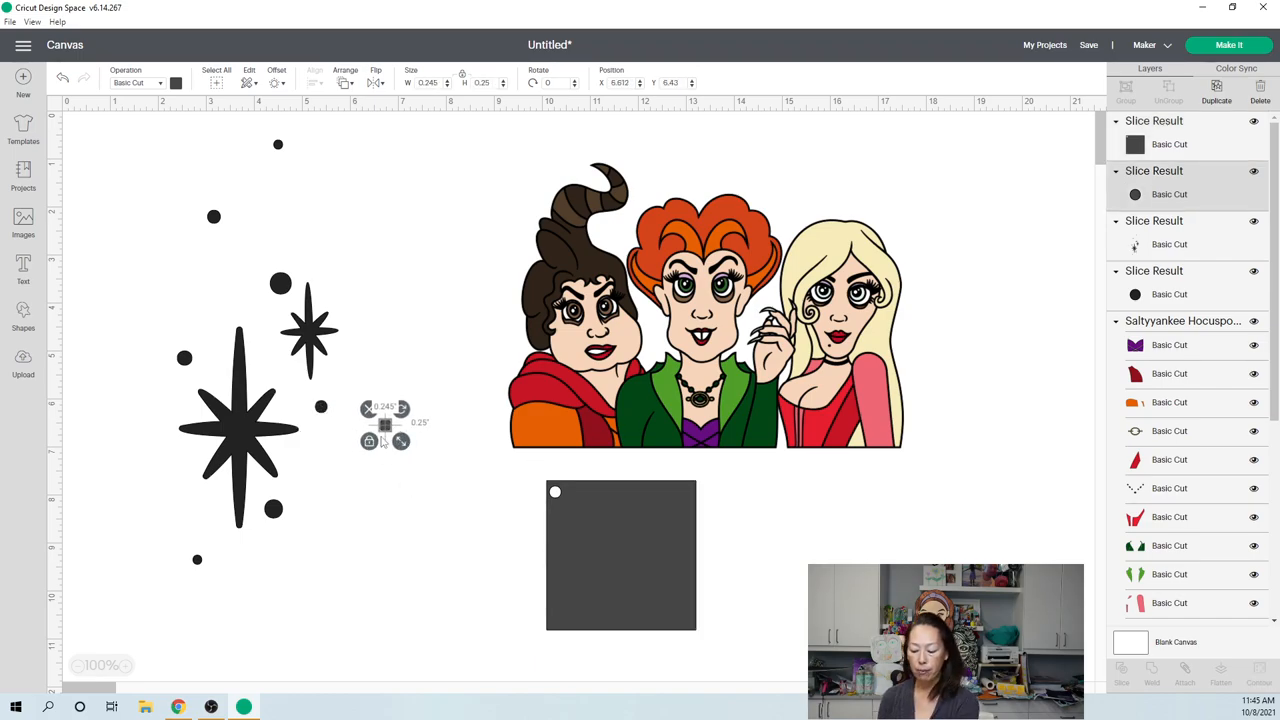
key(Delete)
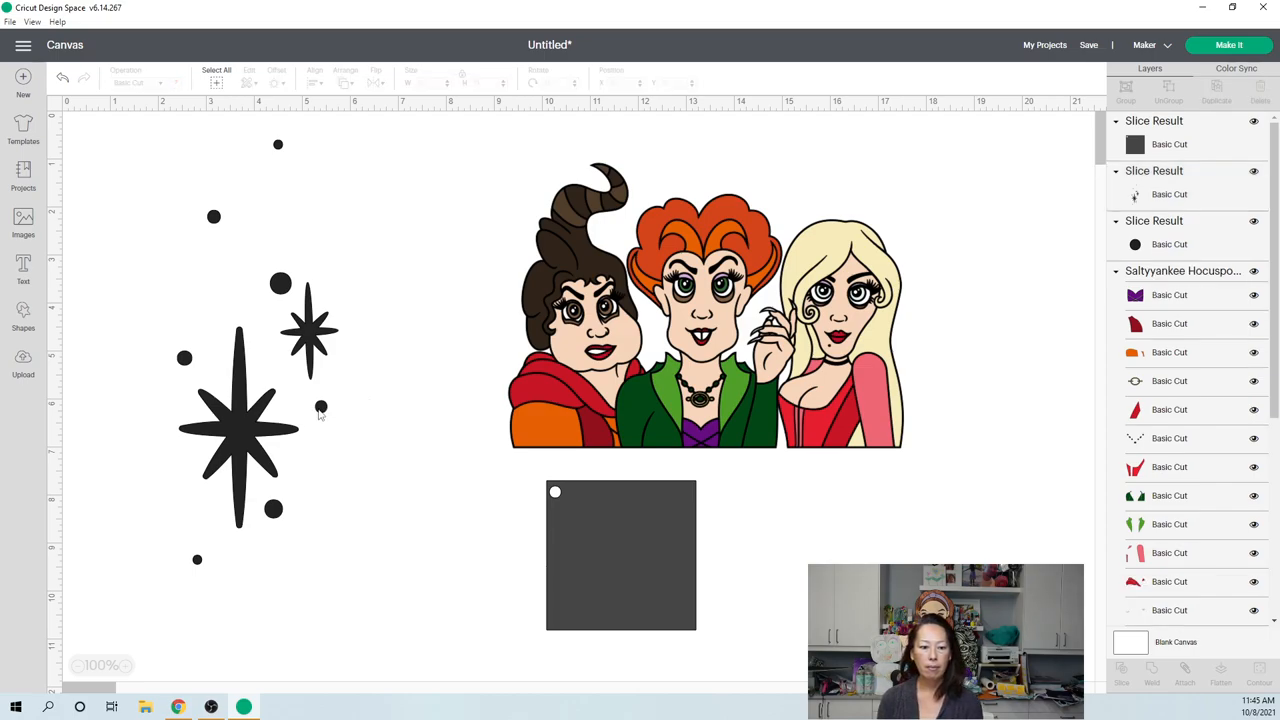
Step: Shift the stars group left and move the loose dot out to the right
click(321, 408)
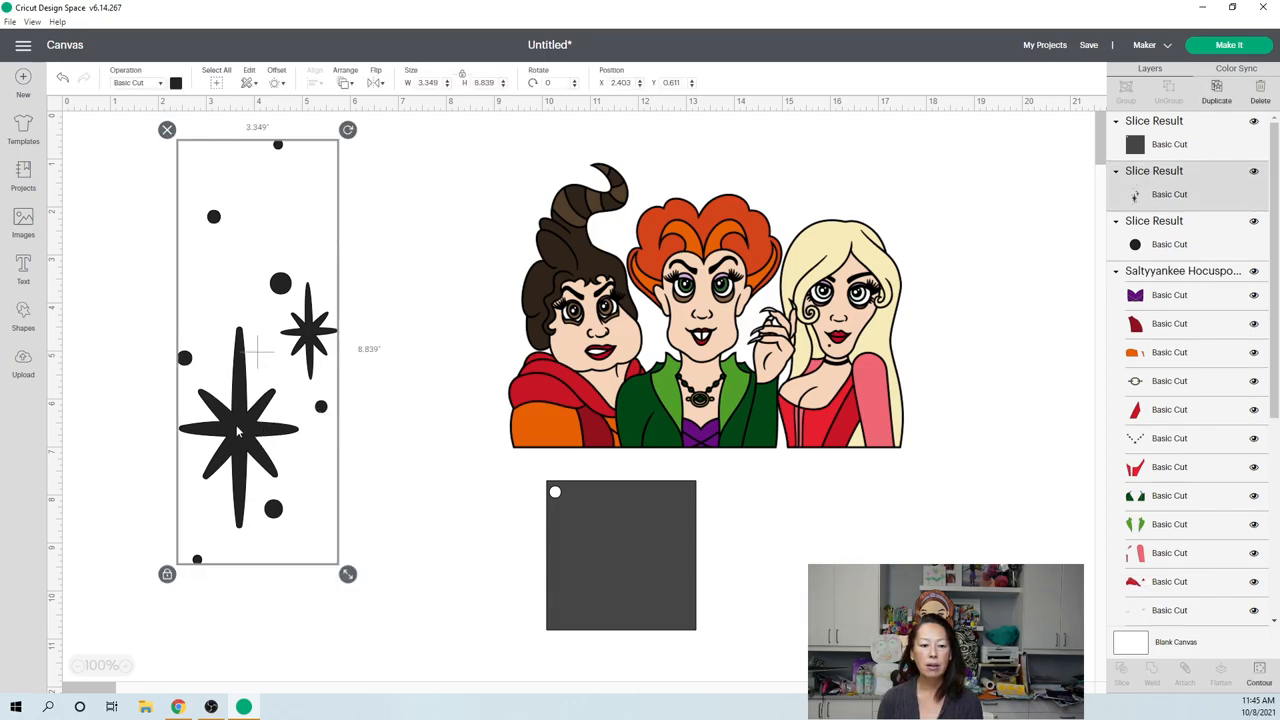
drag(278, 434, 218, 428)
click(321, 407)
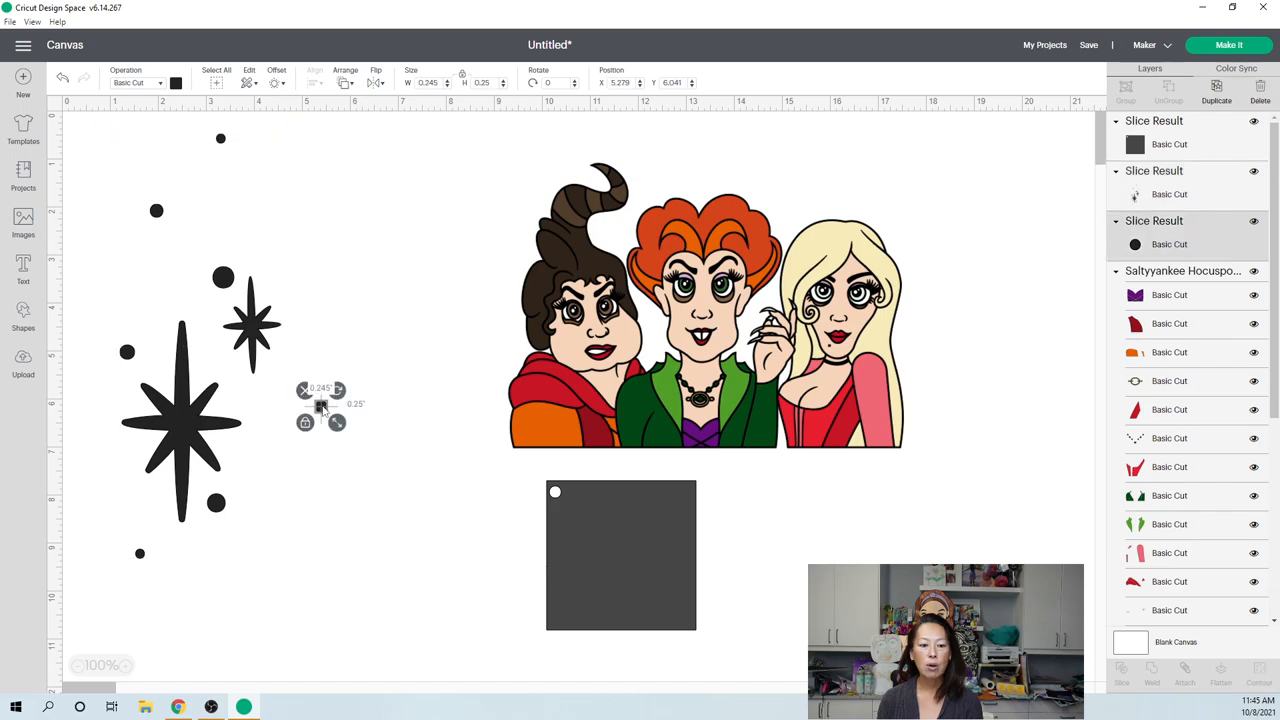
drag(335, 407, 440, 423)
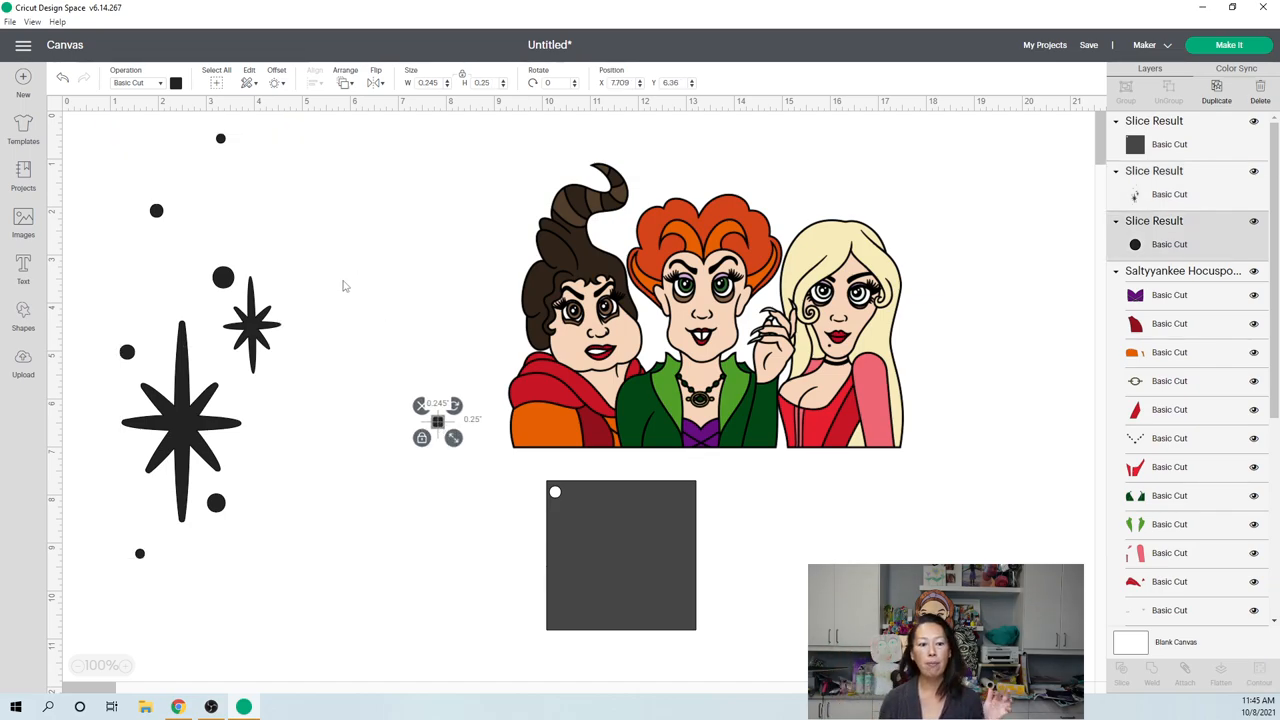
click(315, 568)
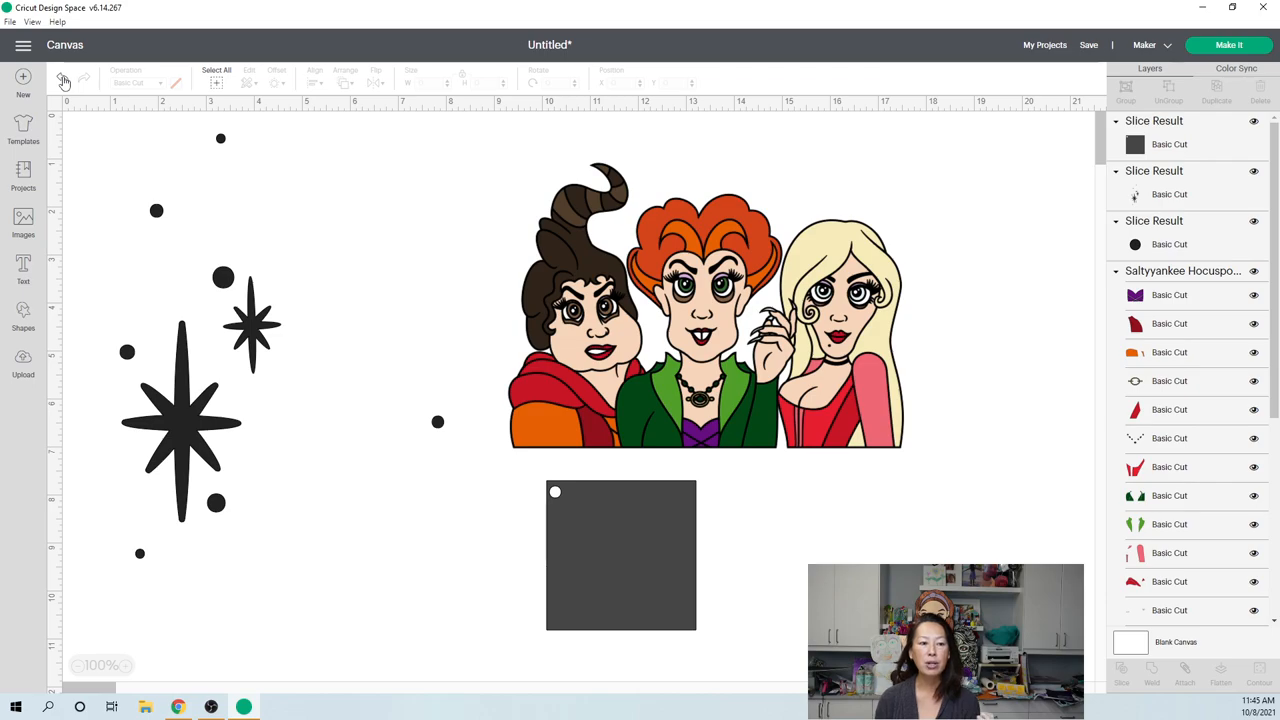
Step: Undo five times until the slice is reverted and Square and Stars are separate layers again
click(63, 80)
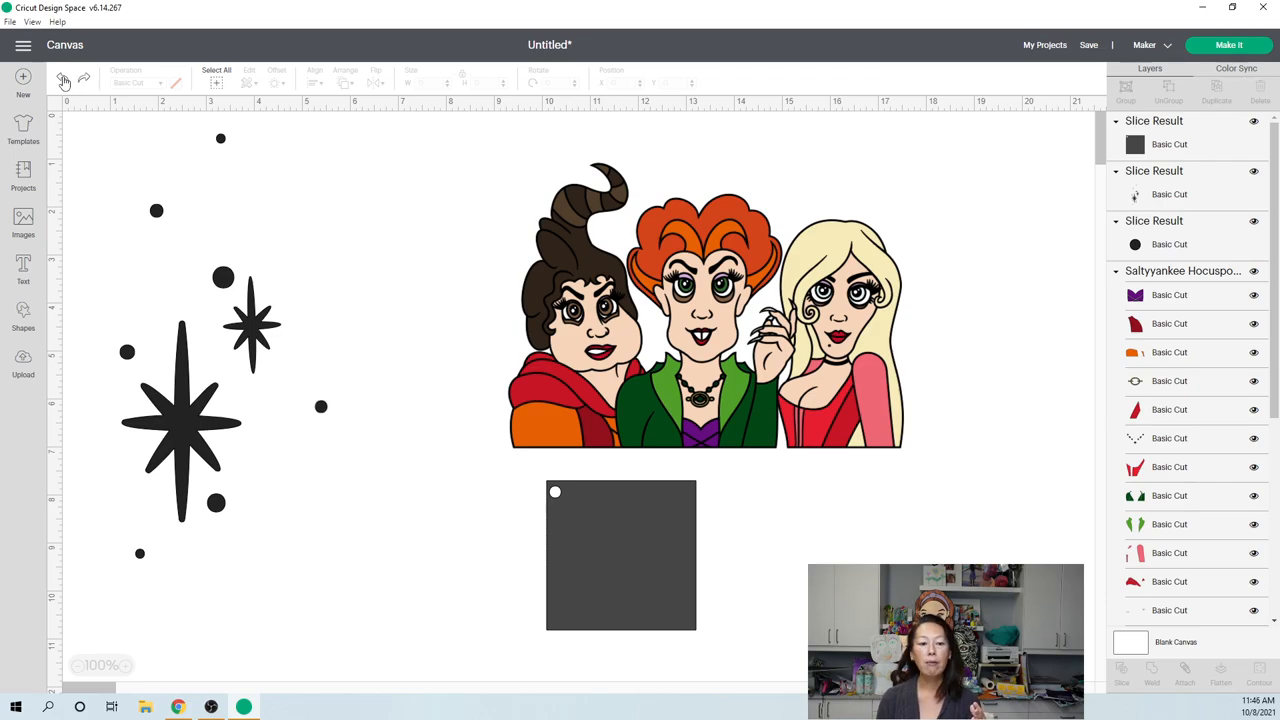
click(63, 80)
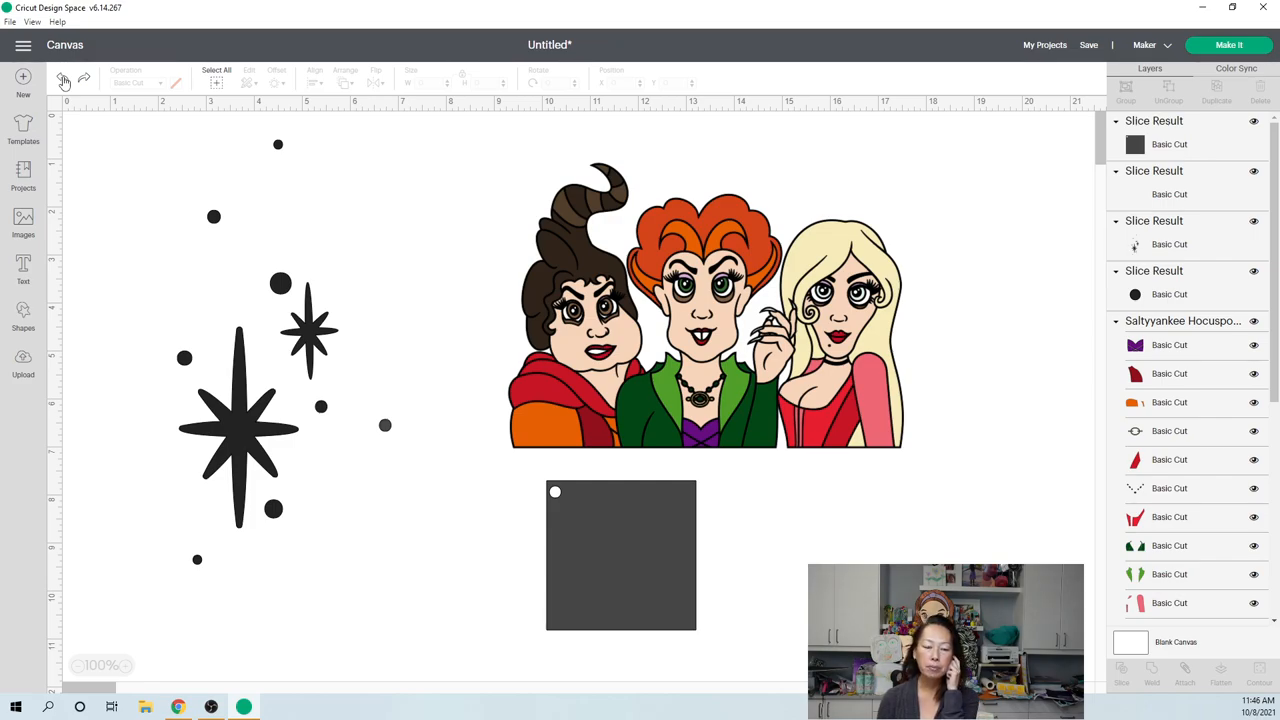
click(63, 80)
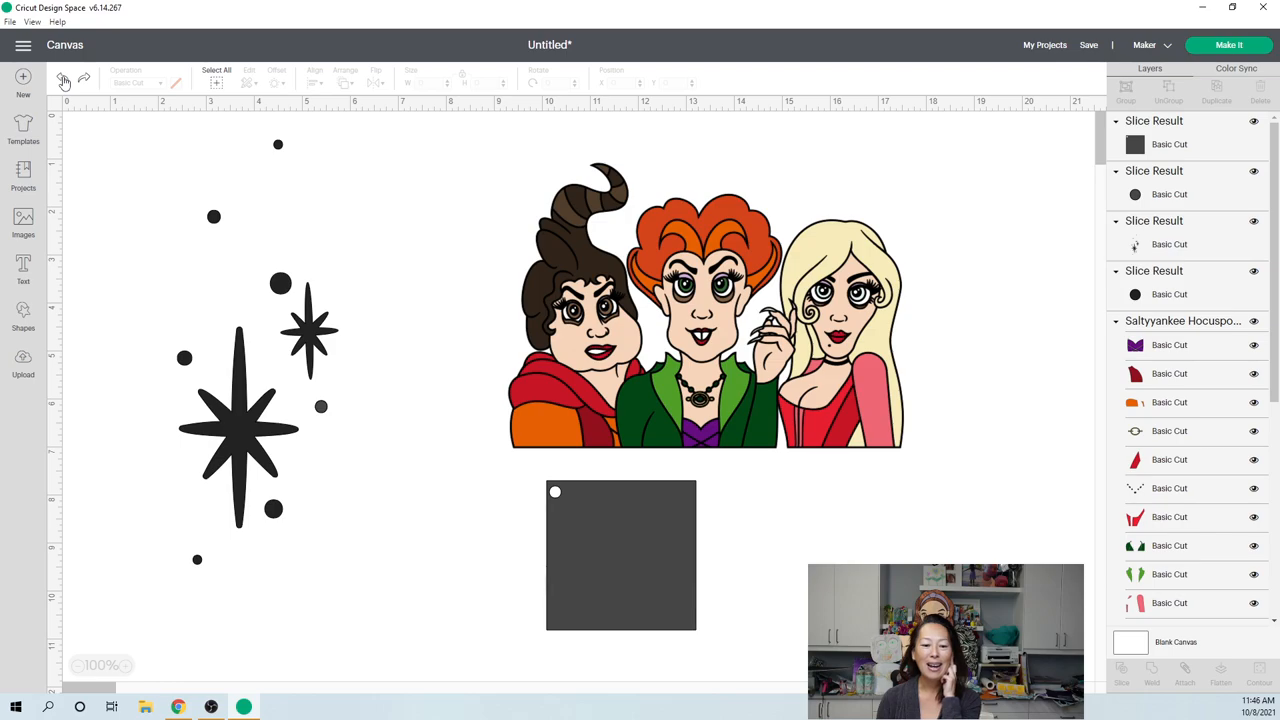
click(63, 80)
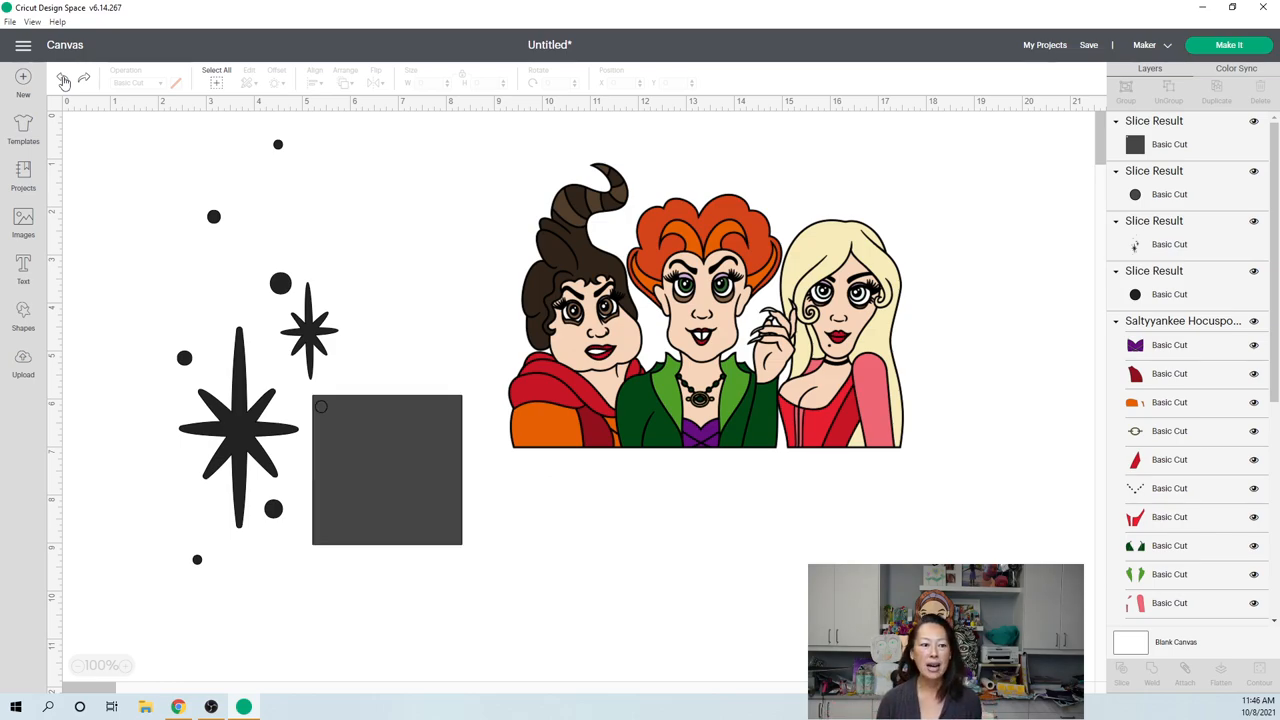
click(63, 80)
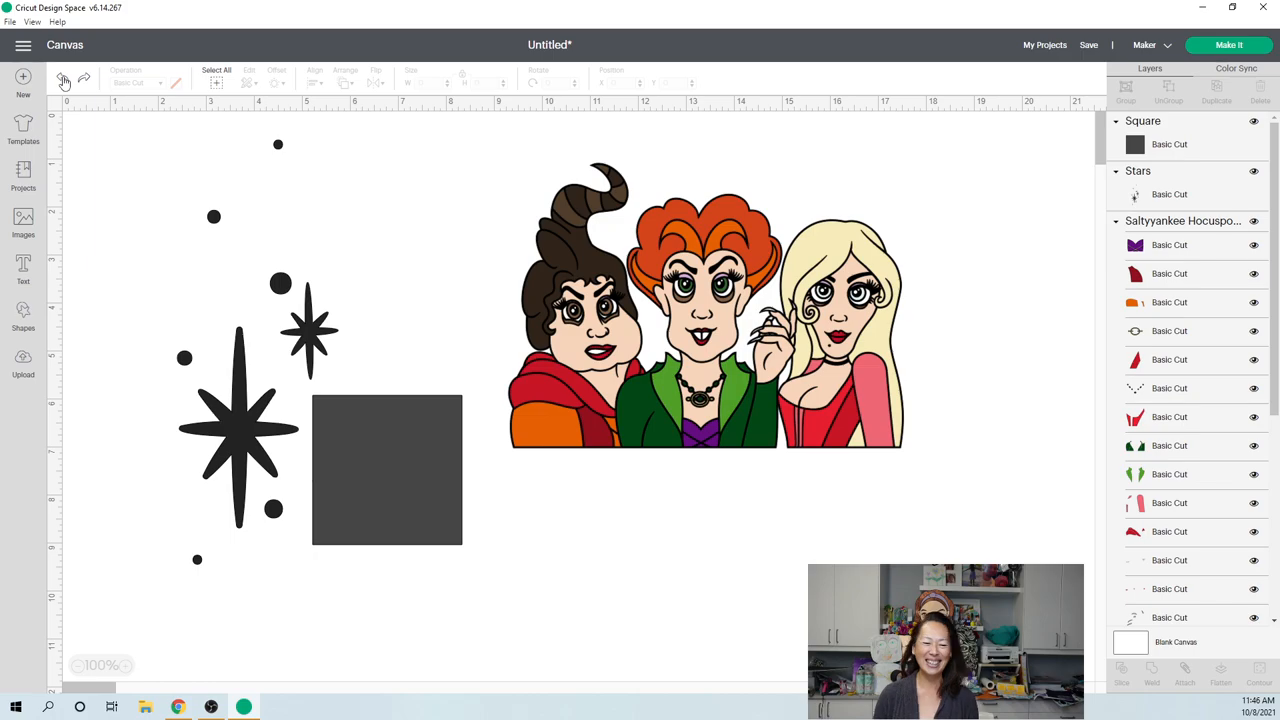
Step: Reposition the square so it overlaps the stars group again
drag(374, 443, 455, 550)
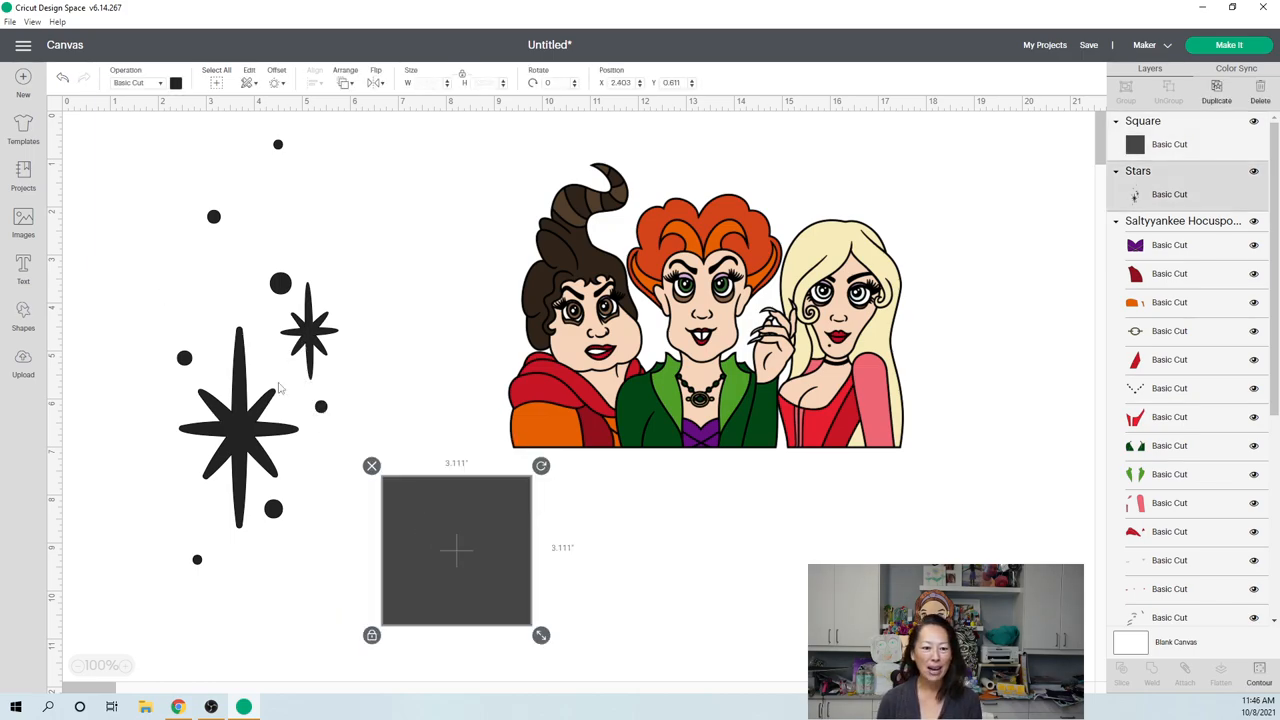
drag(324, 355, 268, 394)
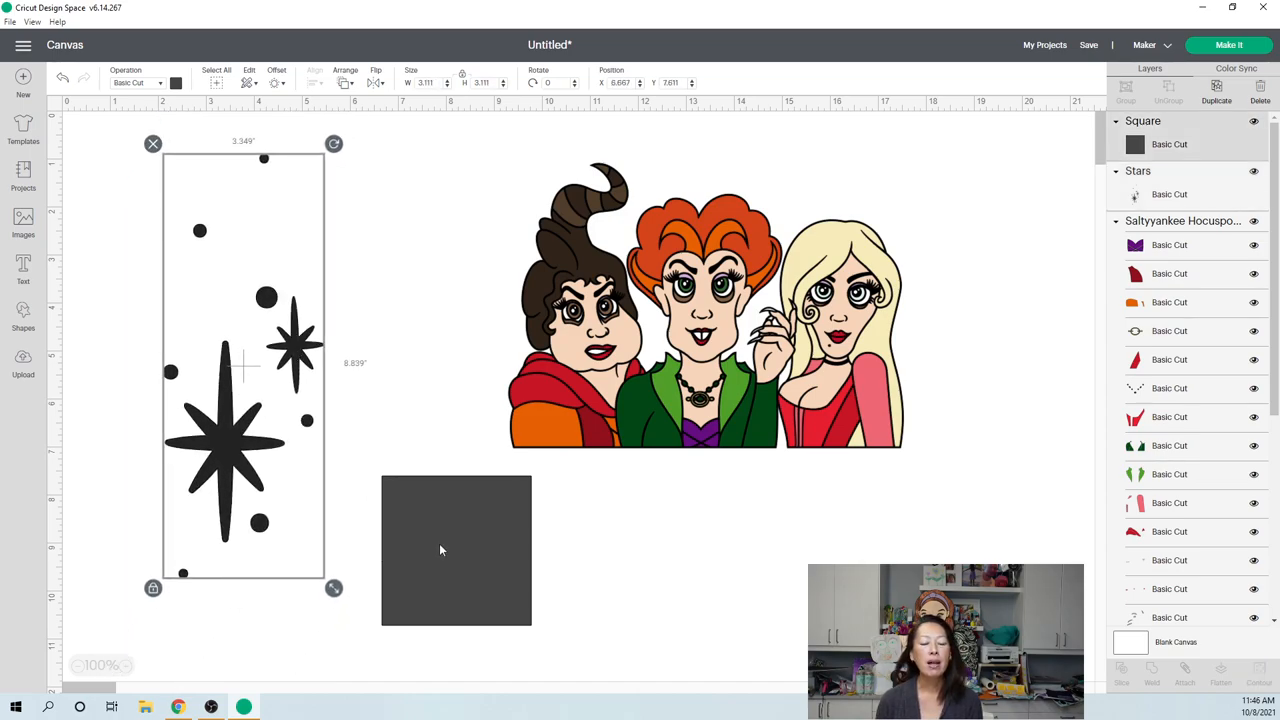
mouse_move(439, 549)
mouse_down()
mouse_move(390, 491)
mouse_move(356, 478)
mouse_up()
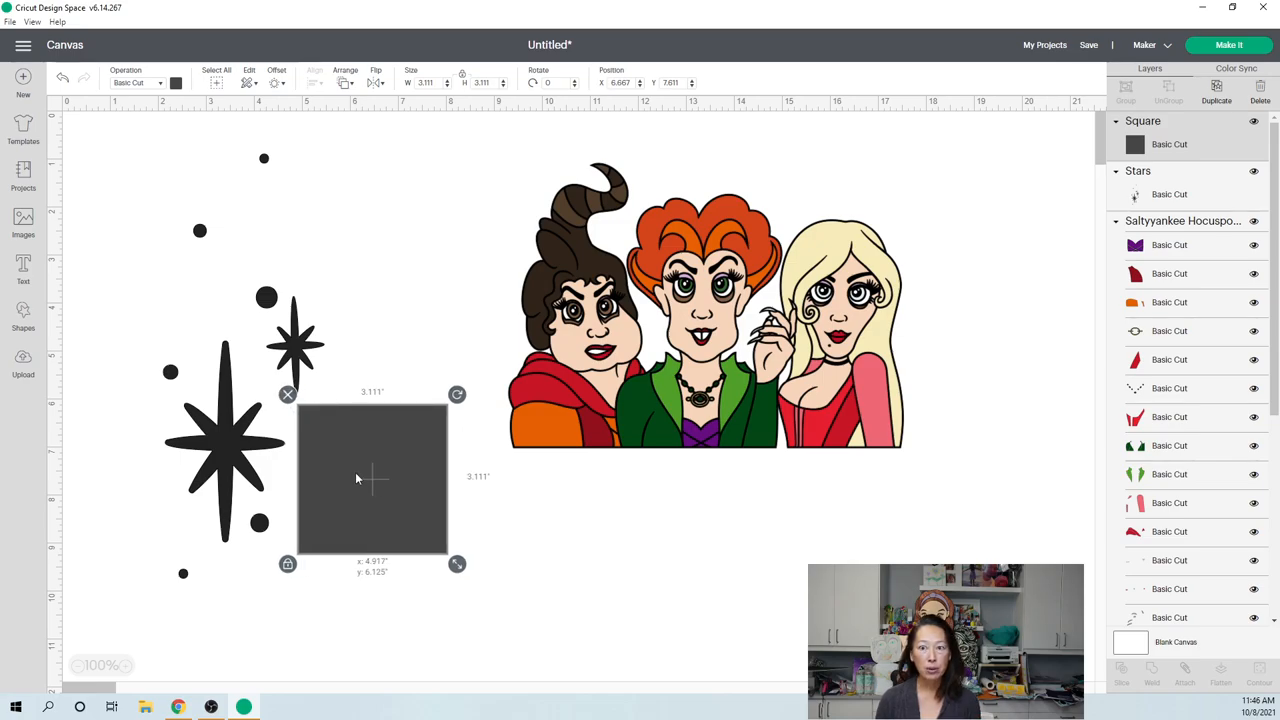
drag(356, 478, 349, 451)
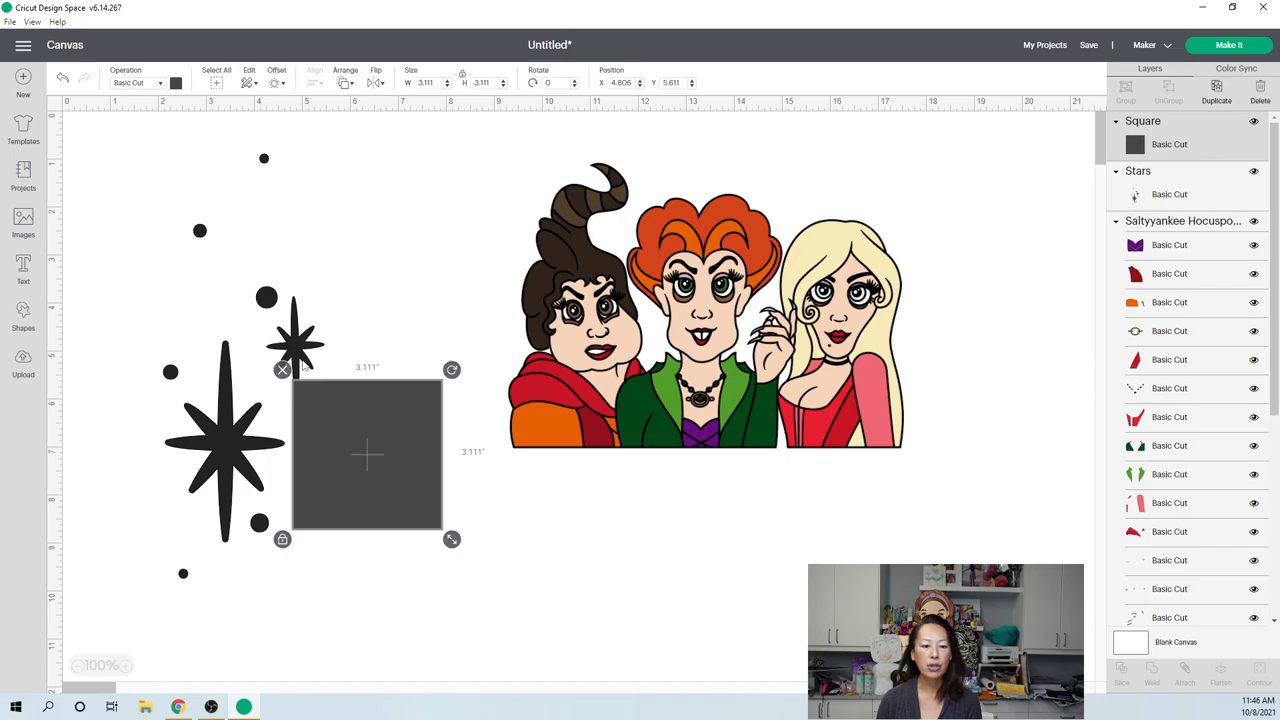
Step: Select the square and stars together and Slice them into separate pieces
click(434, 618)
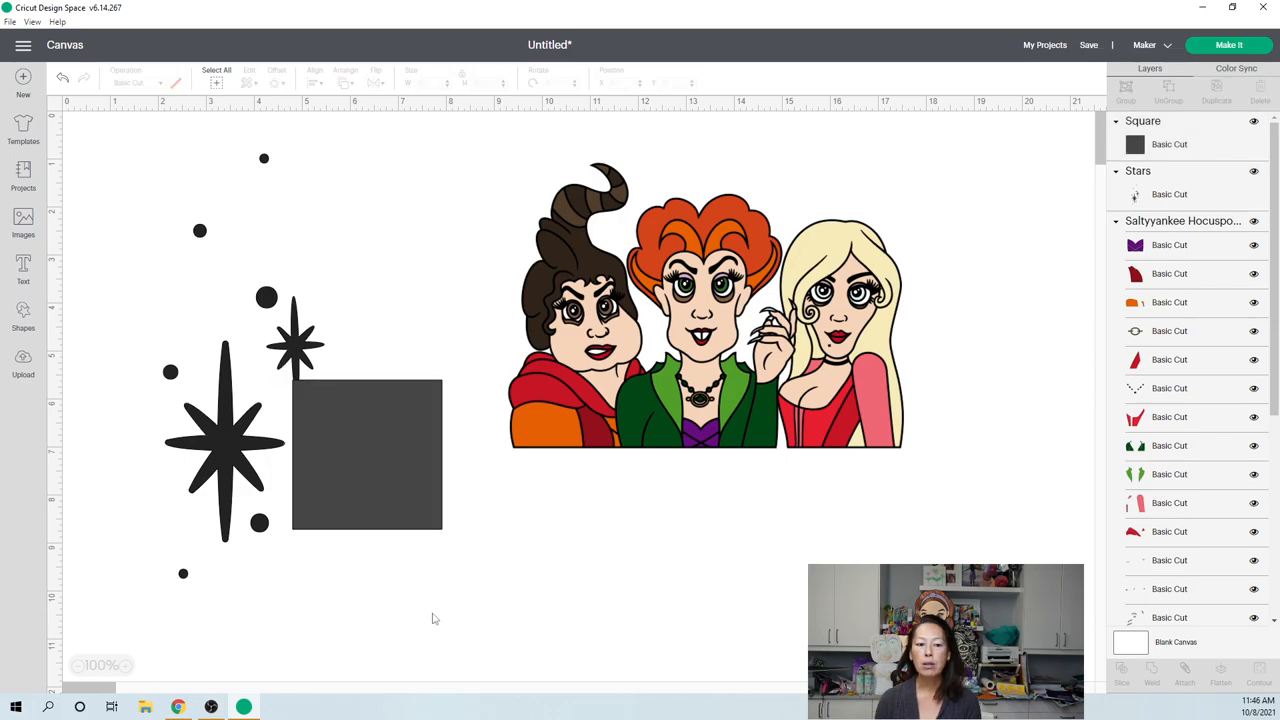
drag(425, 618, 185, 350)
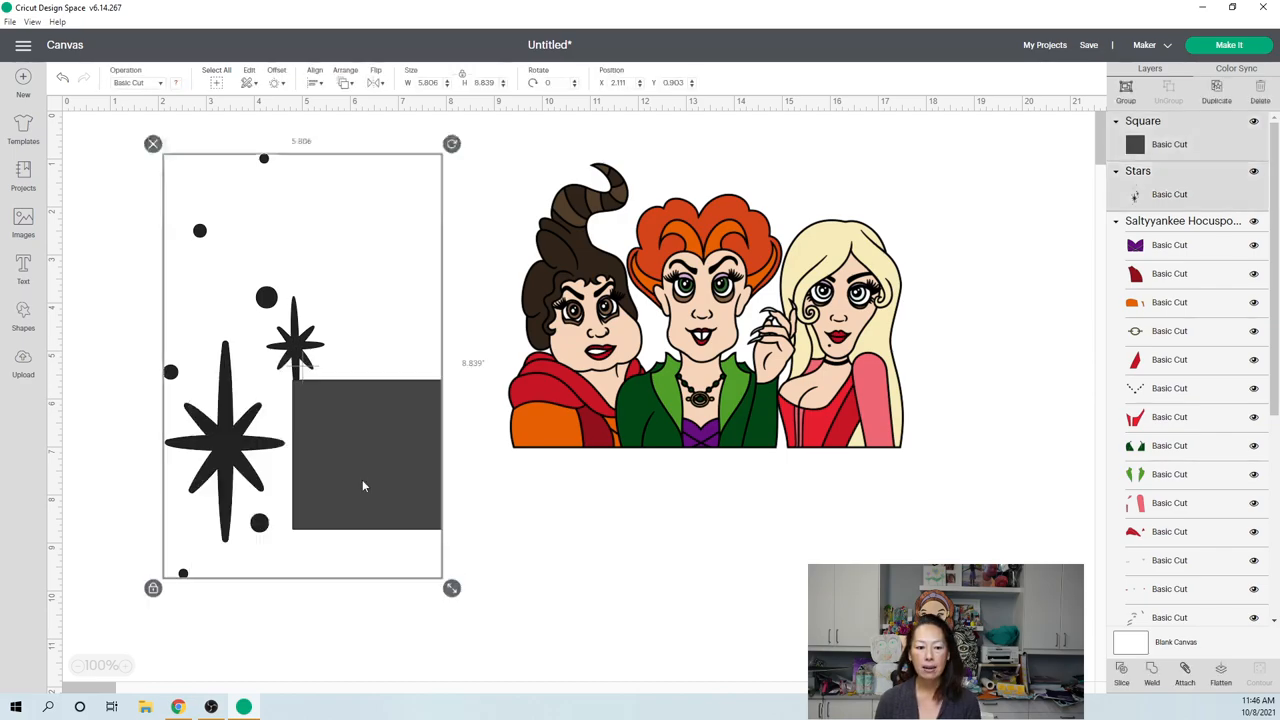
click(1122, 672)
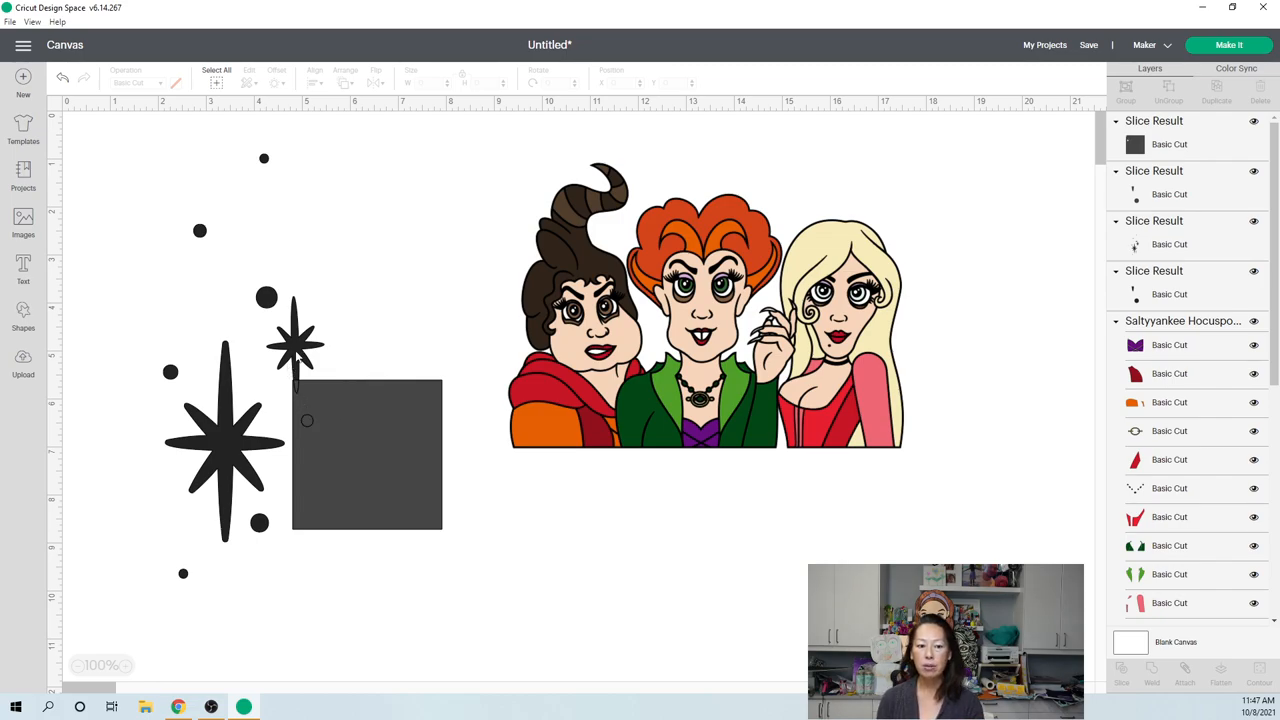
Step: Drag the grey square, the star group and the two leftover slice pieces apart from each other
drag(350, 400, 446, 527)
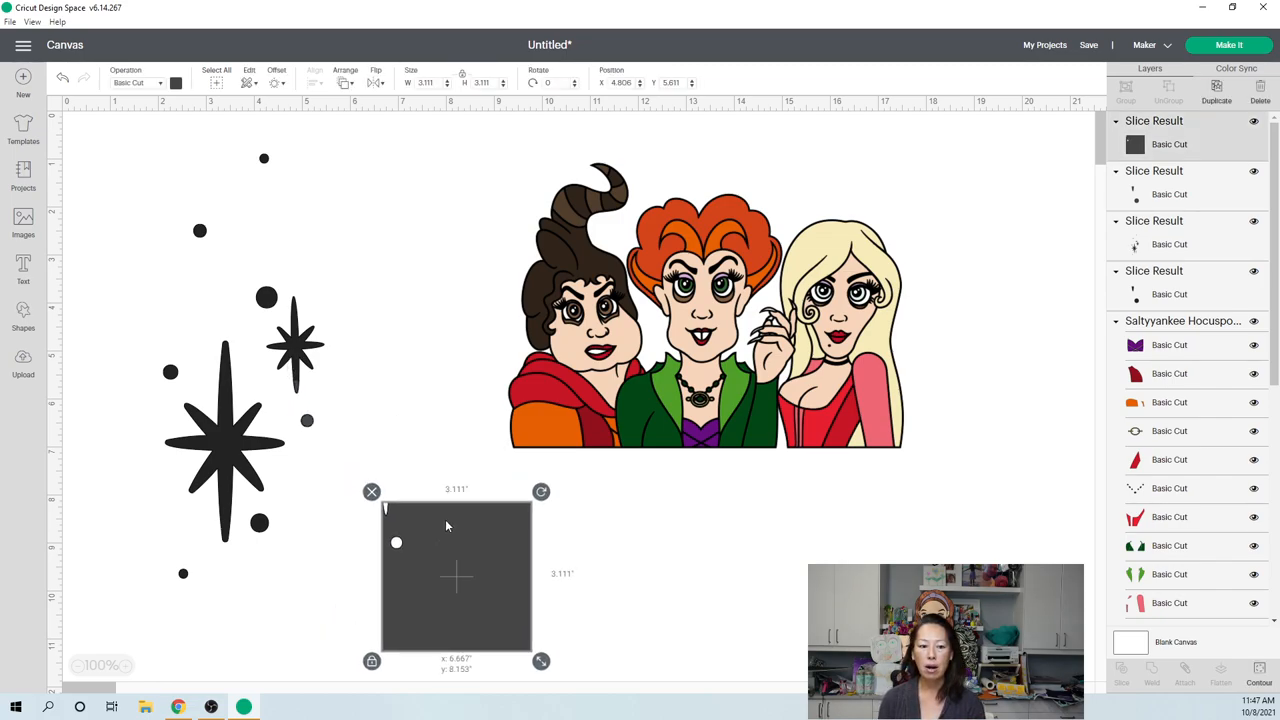
drag(302, 340, 228, 348)
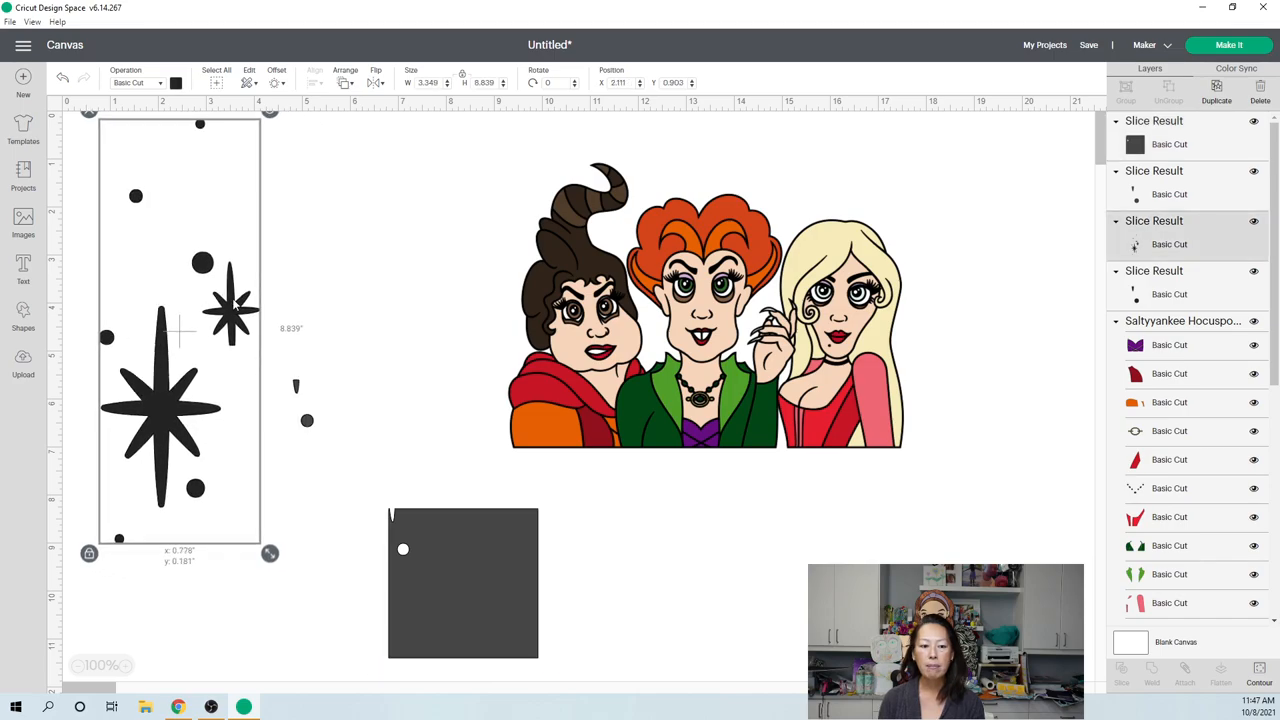
click(298, 390)
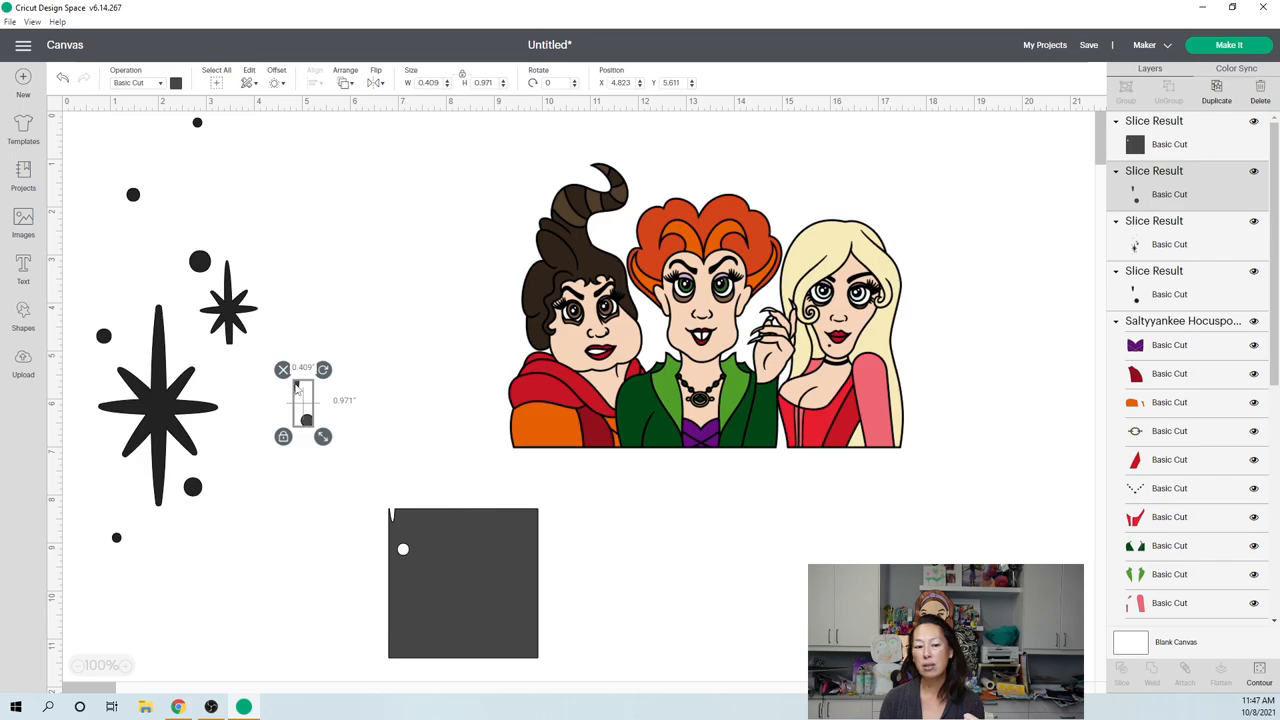
drag(318, 392, 398, 395)
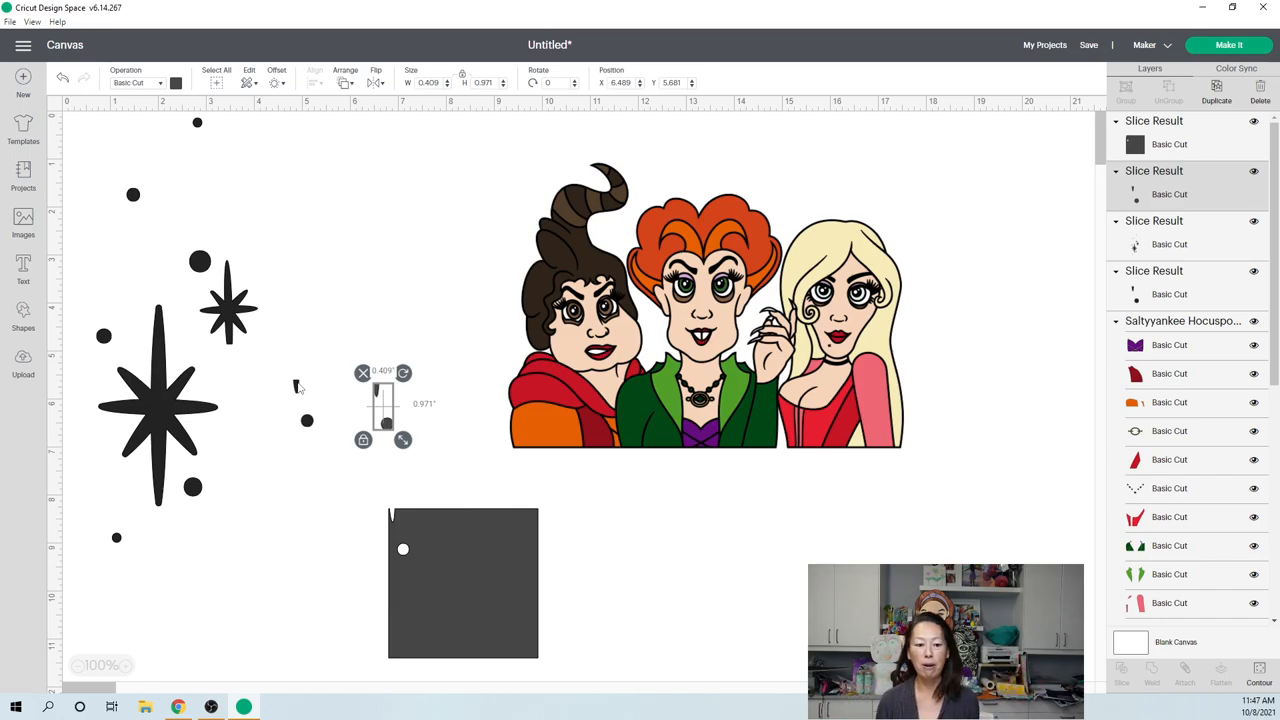
click(298, 387)
drag(298, 387, 398, 191)
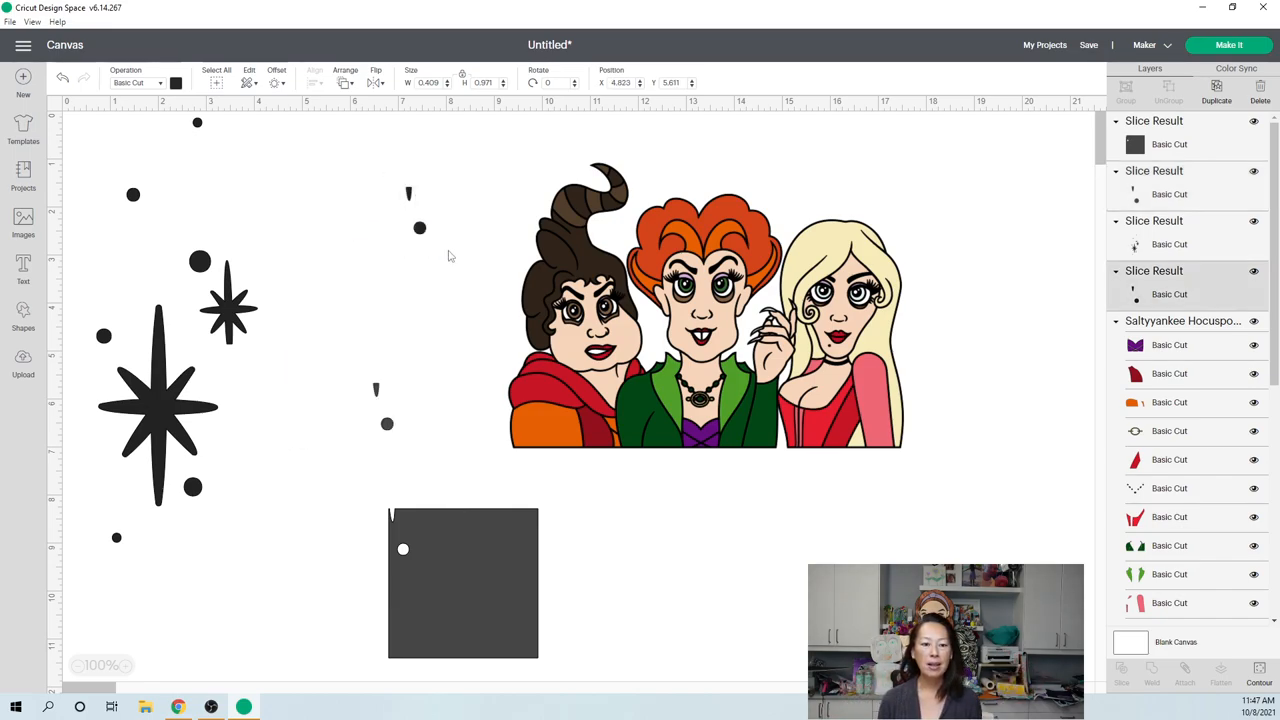
Step: Delete the leftover exclamation-and-dot piece and the other small slice piece
click(406, 420)
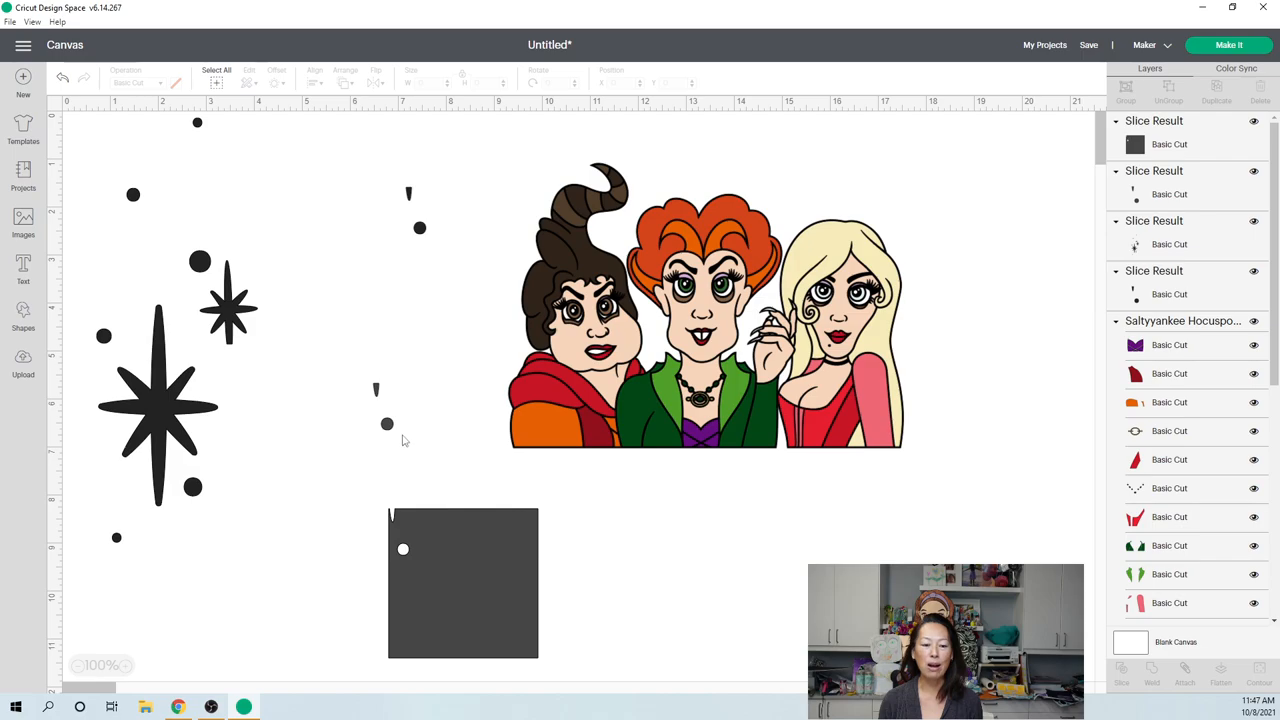
drag(352, 368, 406, 442)
click(362, 373)
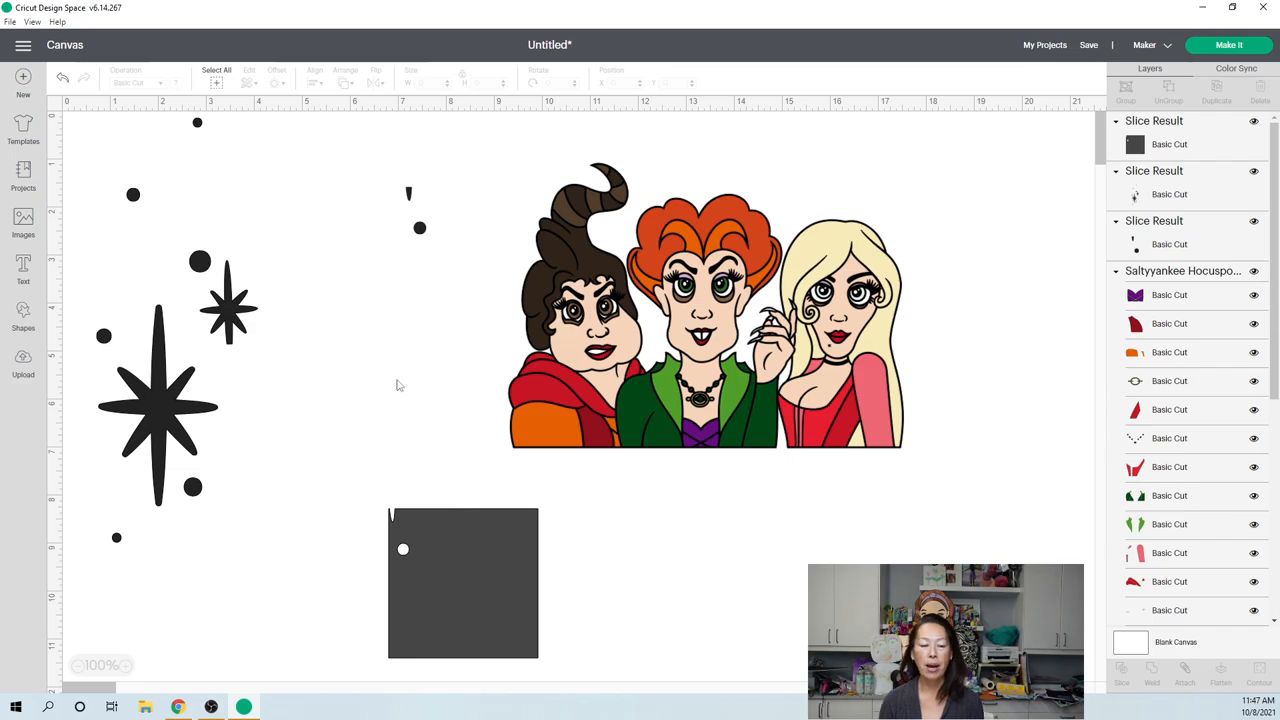
click(410, 195)
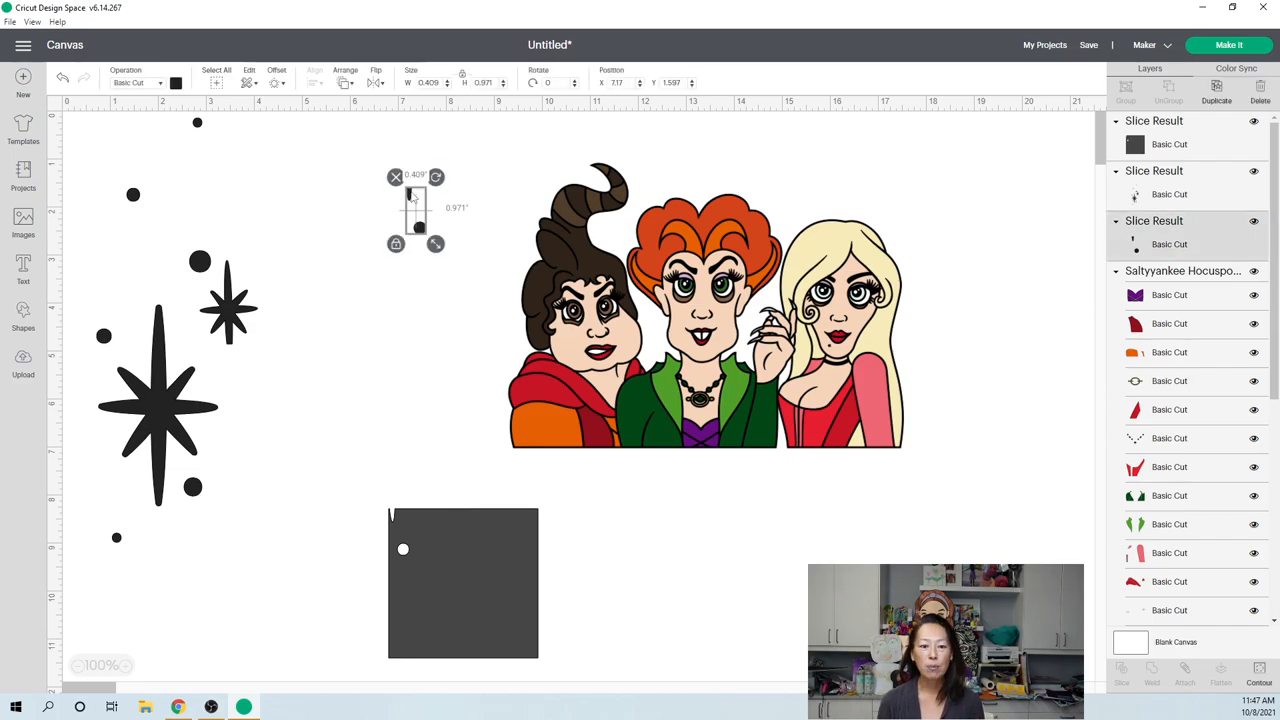
key(Delete)
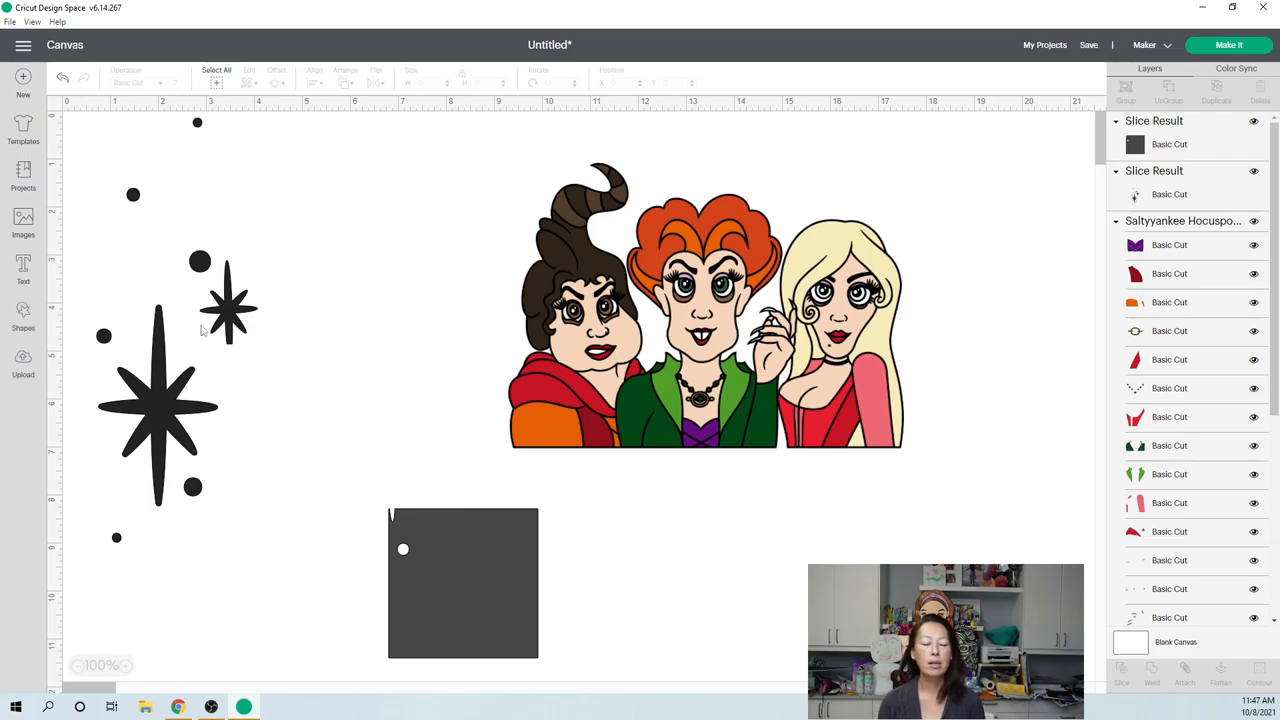
Step: Move the star group down and right into place on the left side of the canvas
drag(196, 264, 208, 368)
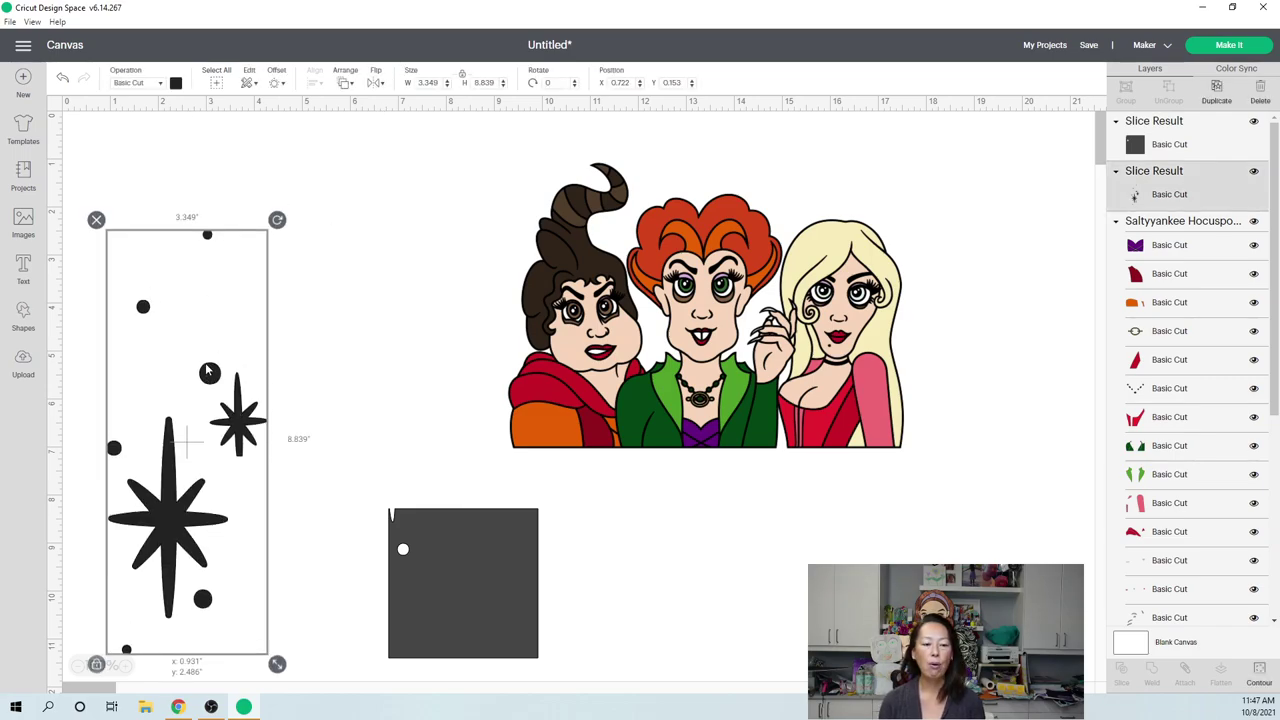
click(435, 539)
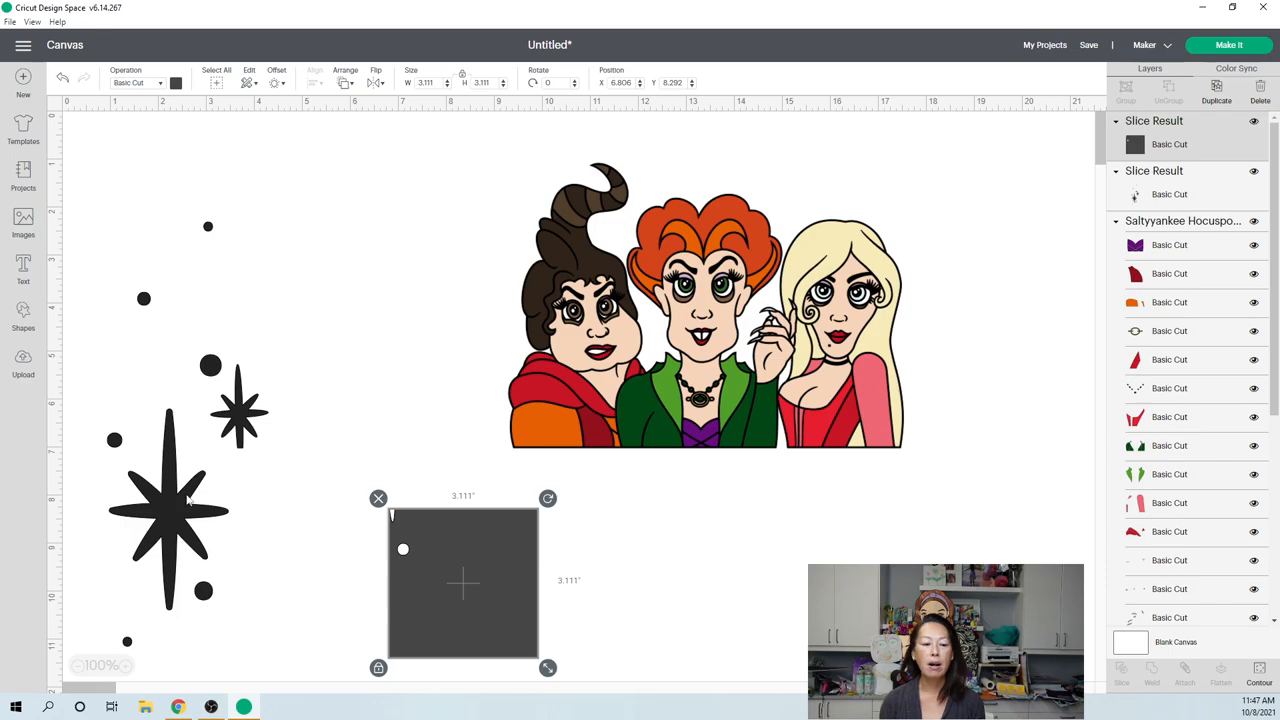
drag(169, 504, 249, 449)
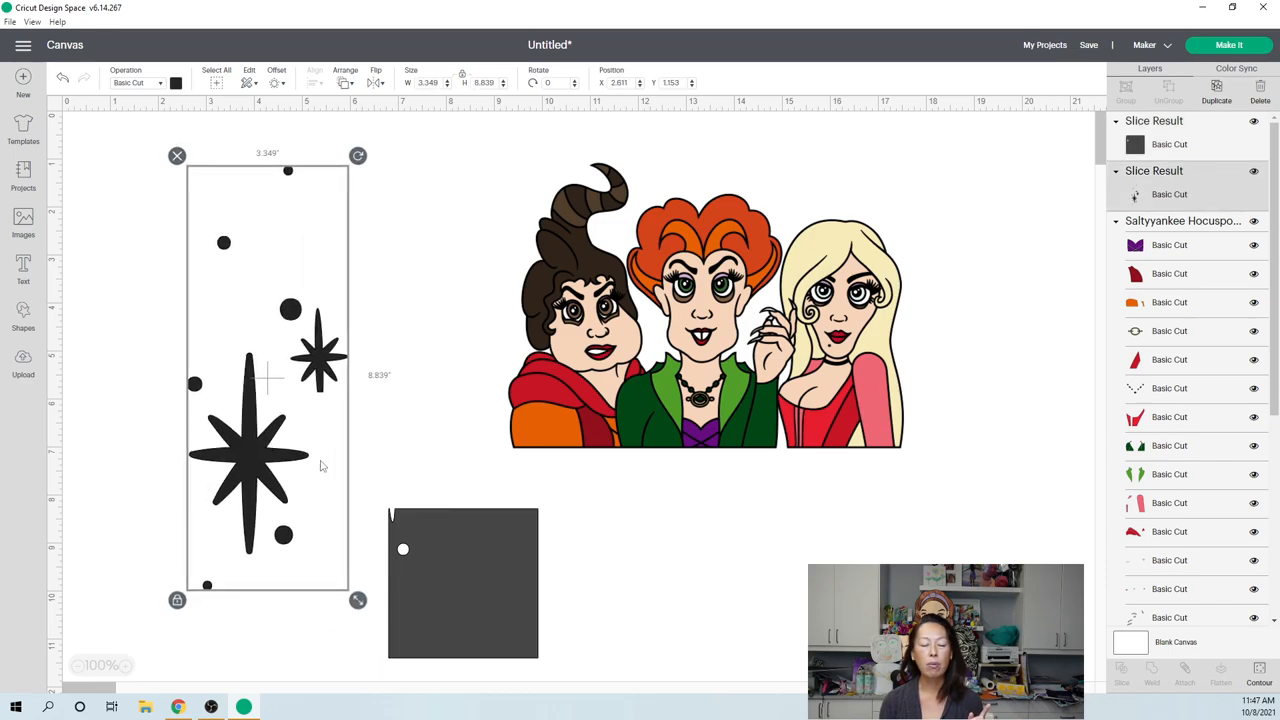
drag(262, 464, 290, 462)
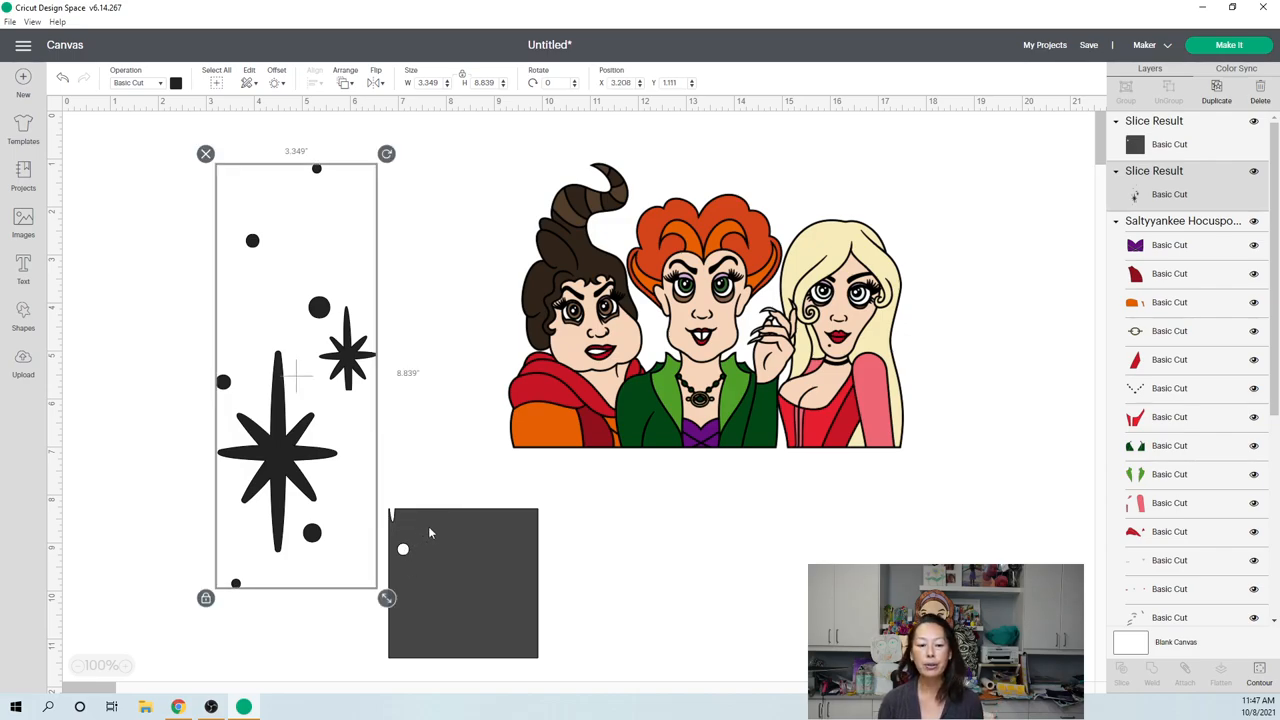
Step: Place the notched grey square just below the stars and clear the selection
mouse_move(437, 538)
mouse_down()
mouse_move(405, 578)
mouse_move(297, 600)
mouse_up()
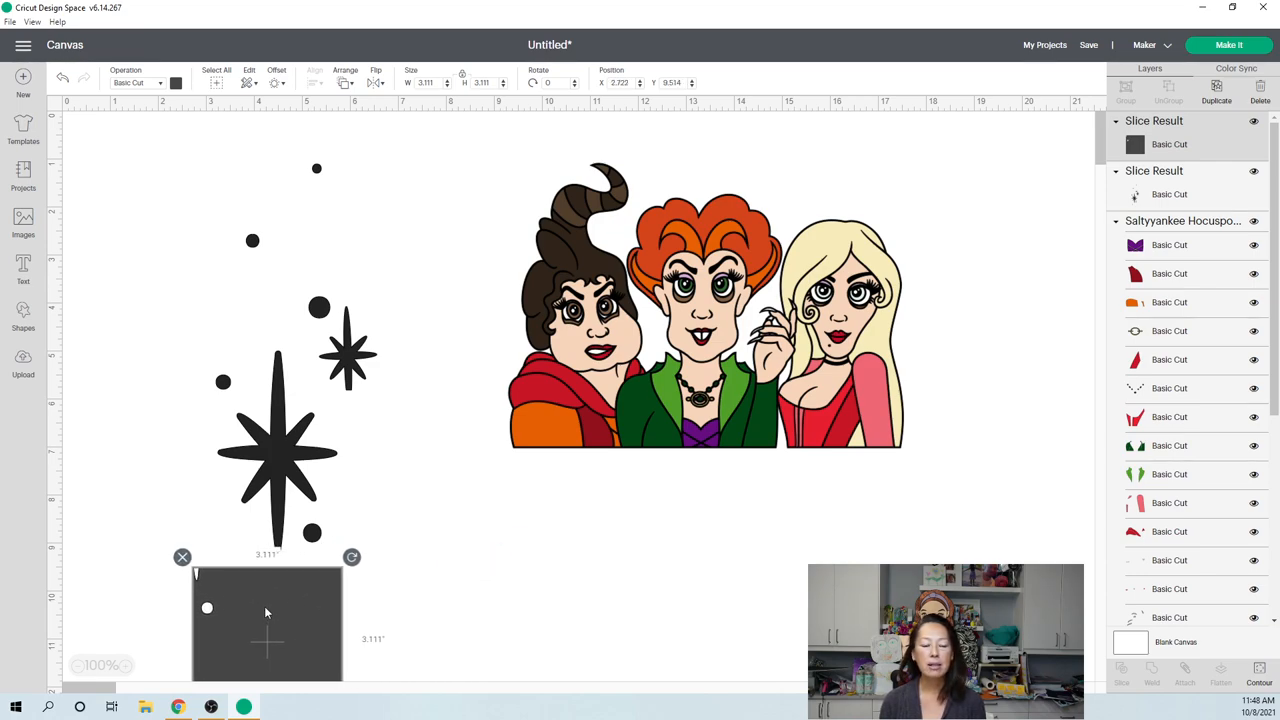
drag(264, 606, 291, 591)
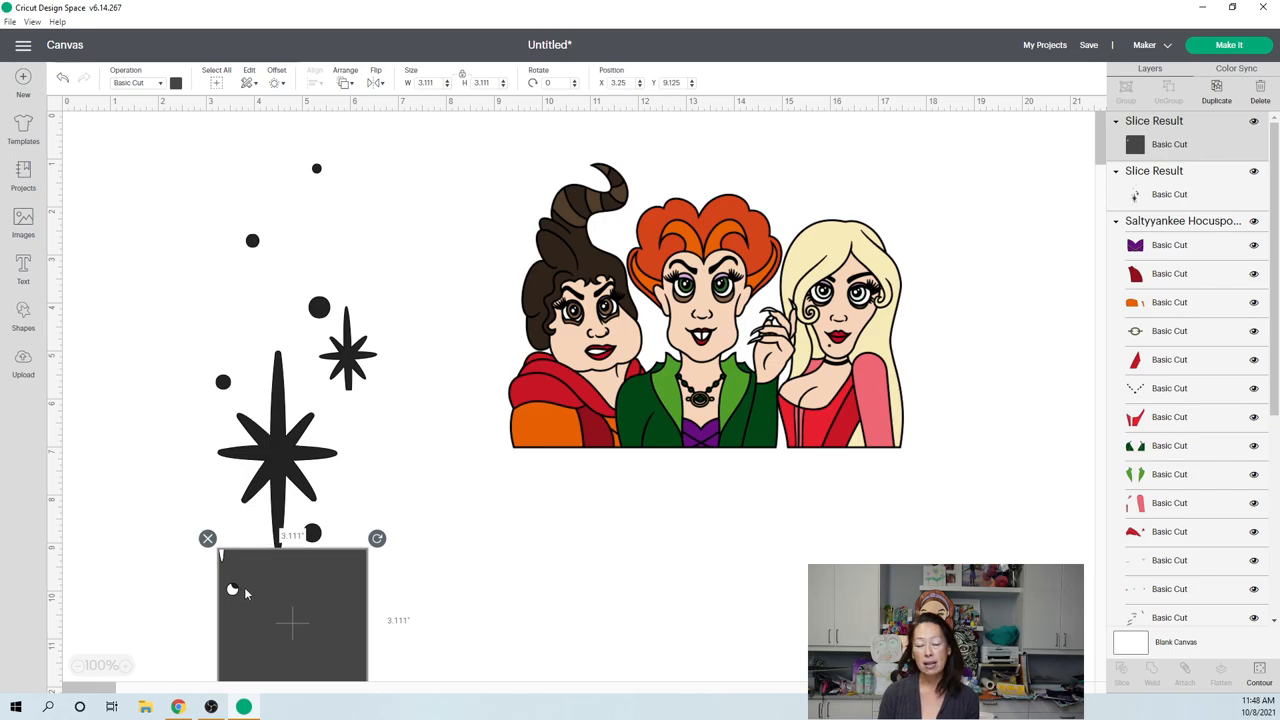
mouse_move(306, 591)
mouse_down()
mouse_move(296, 623)
mouse_move(292, 604)
mouse_up()
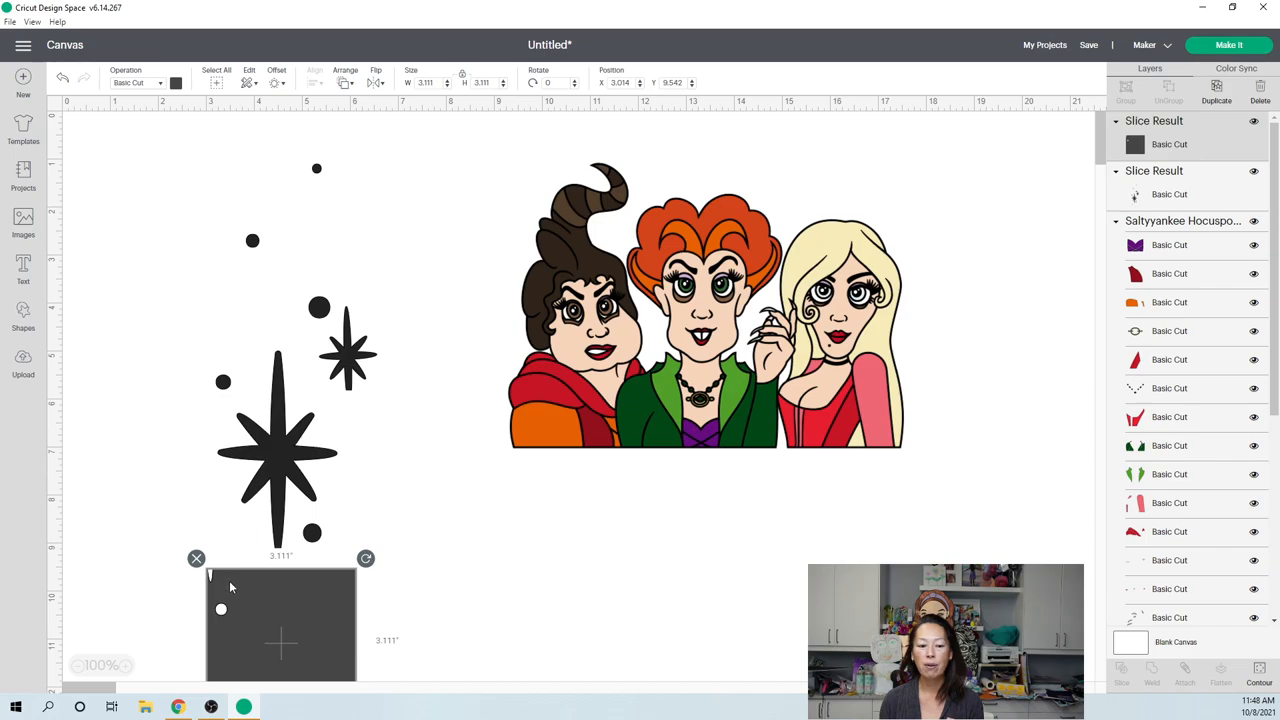
click(120, 490)
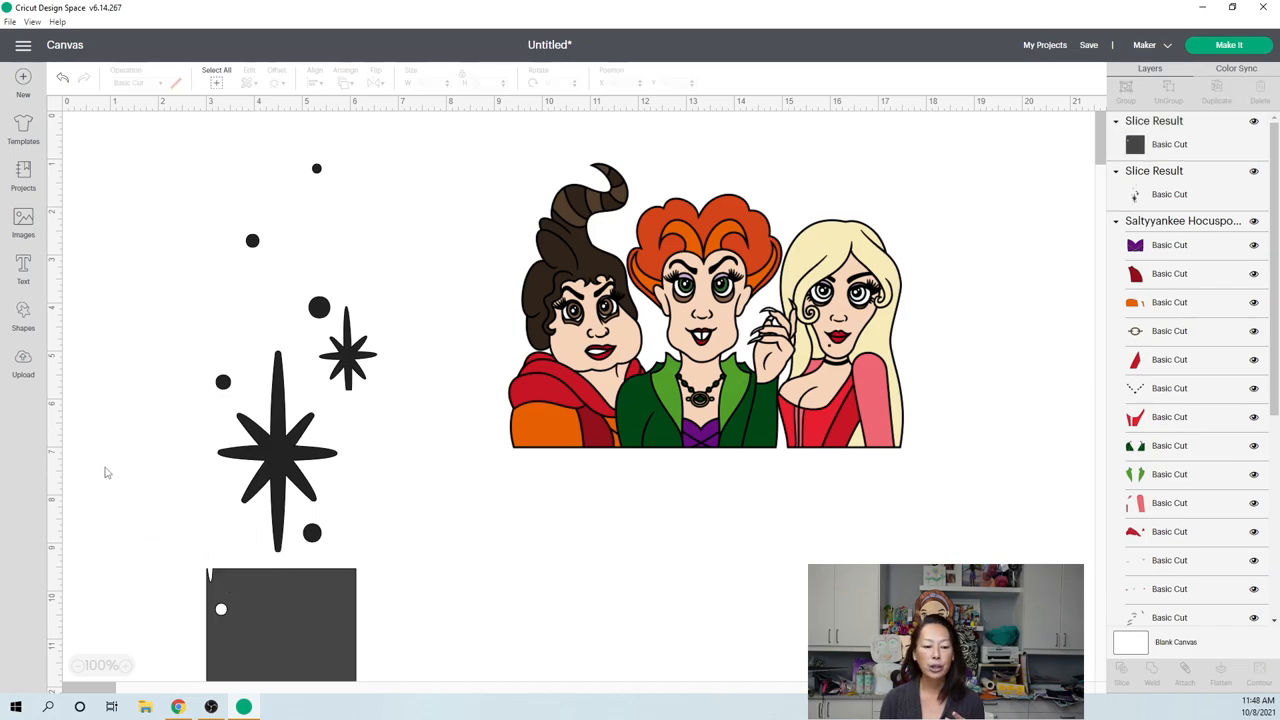
drag(104, 463, 306, 630)
click(543, 186)
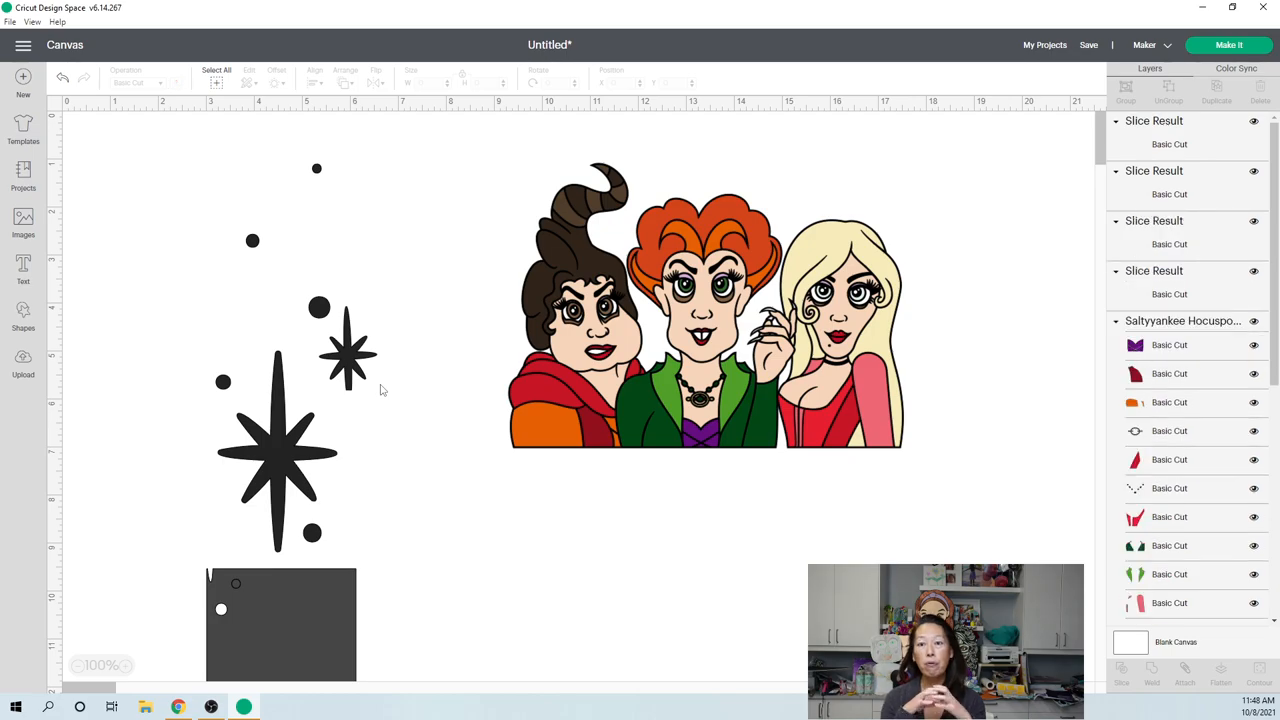
Step: Ungroup the Hocus Pocus characters design and look through its individual pieces
click(689, 344)
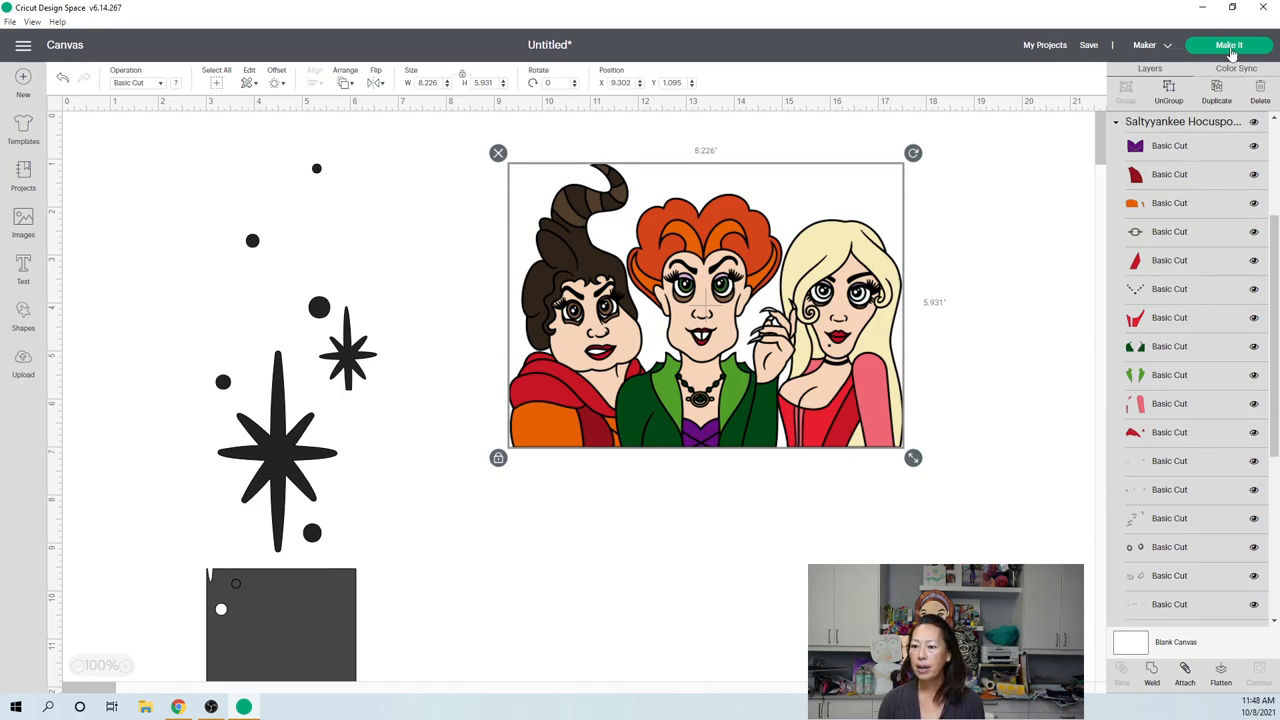
click(1170, 92)
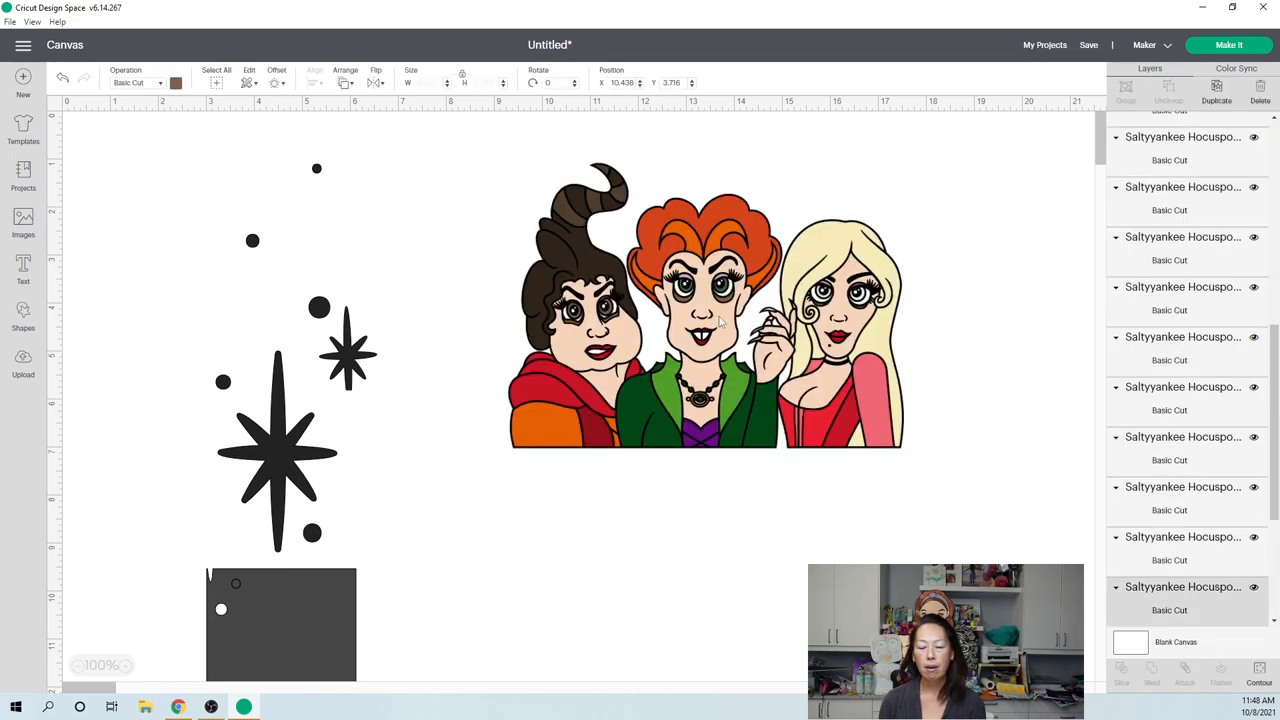
click(722, 320)
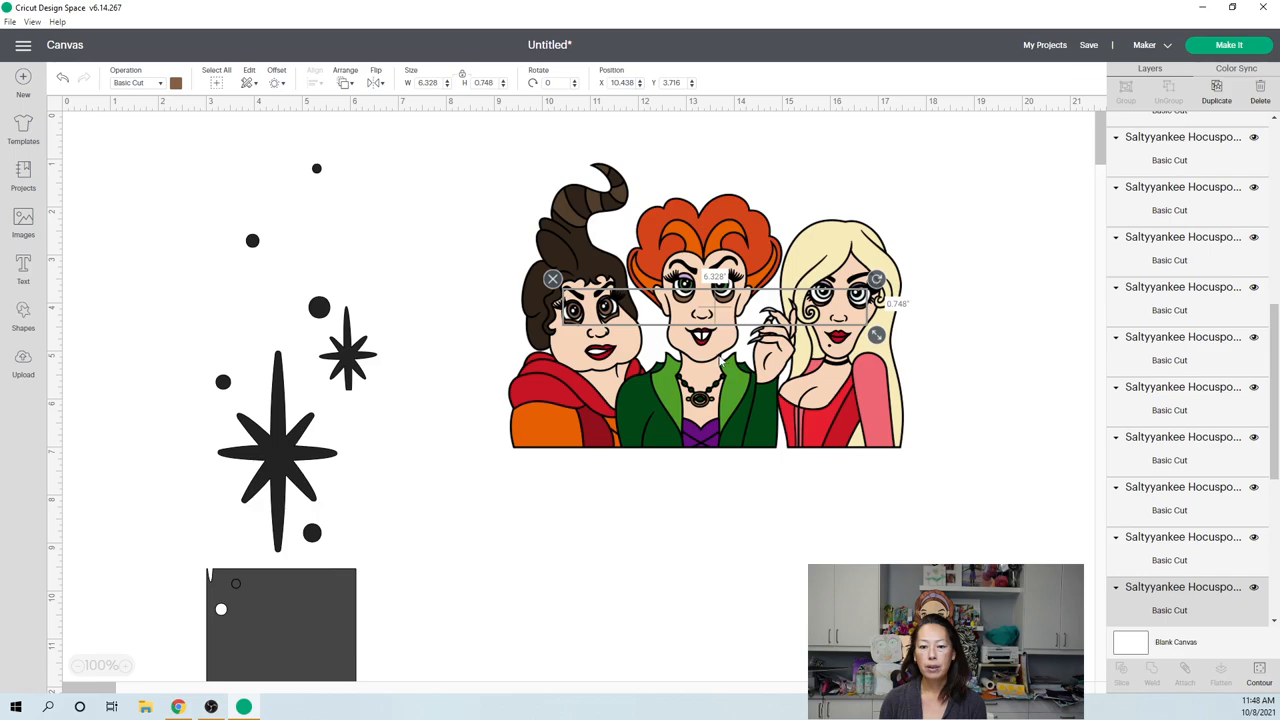
click(718, 360)
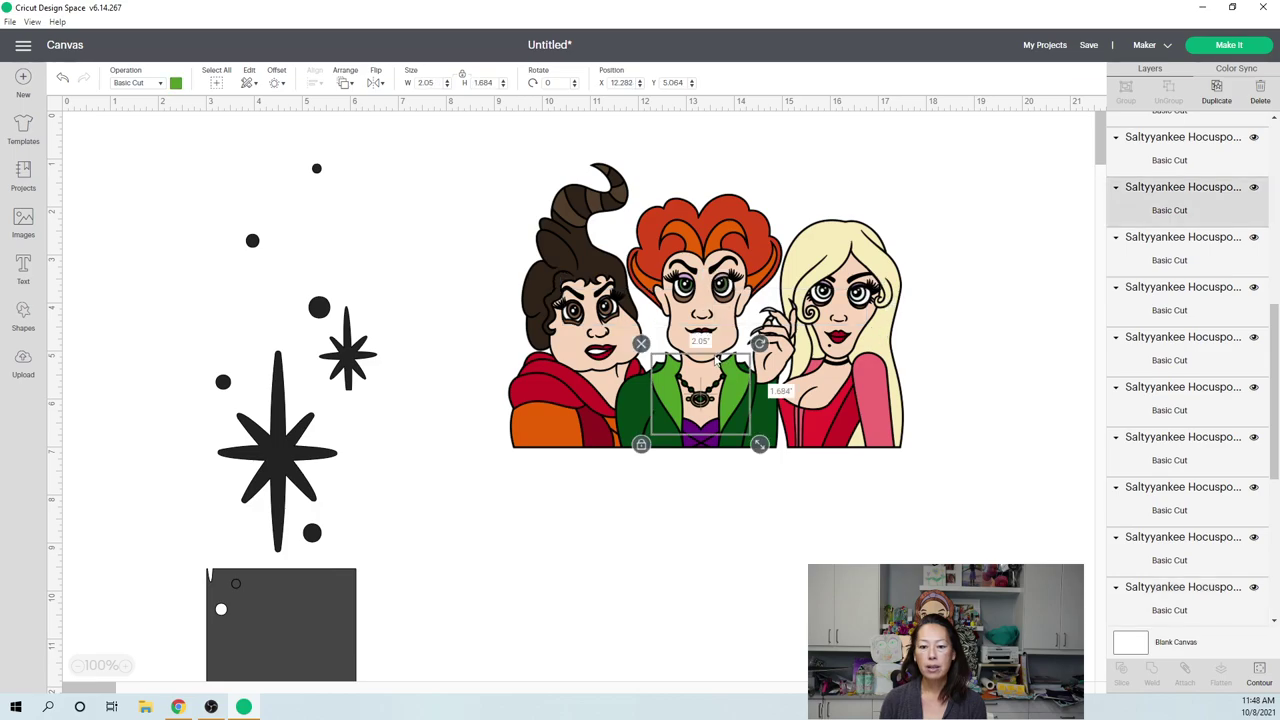
click(845, 345)
Step: Move the red dress and pink body pieces aside and drag the faces layer down below the characters
click(830, 388)
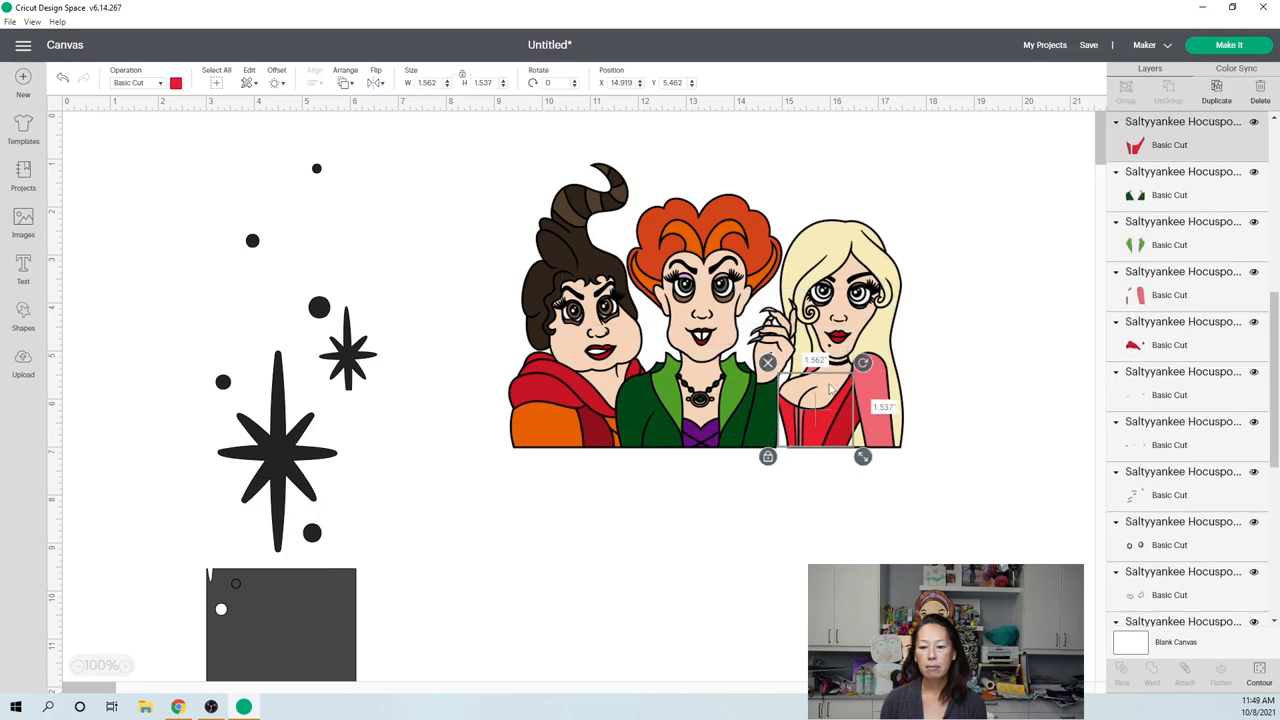
drag(830, 340, 830, 378)
click(845, 400)
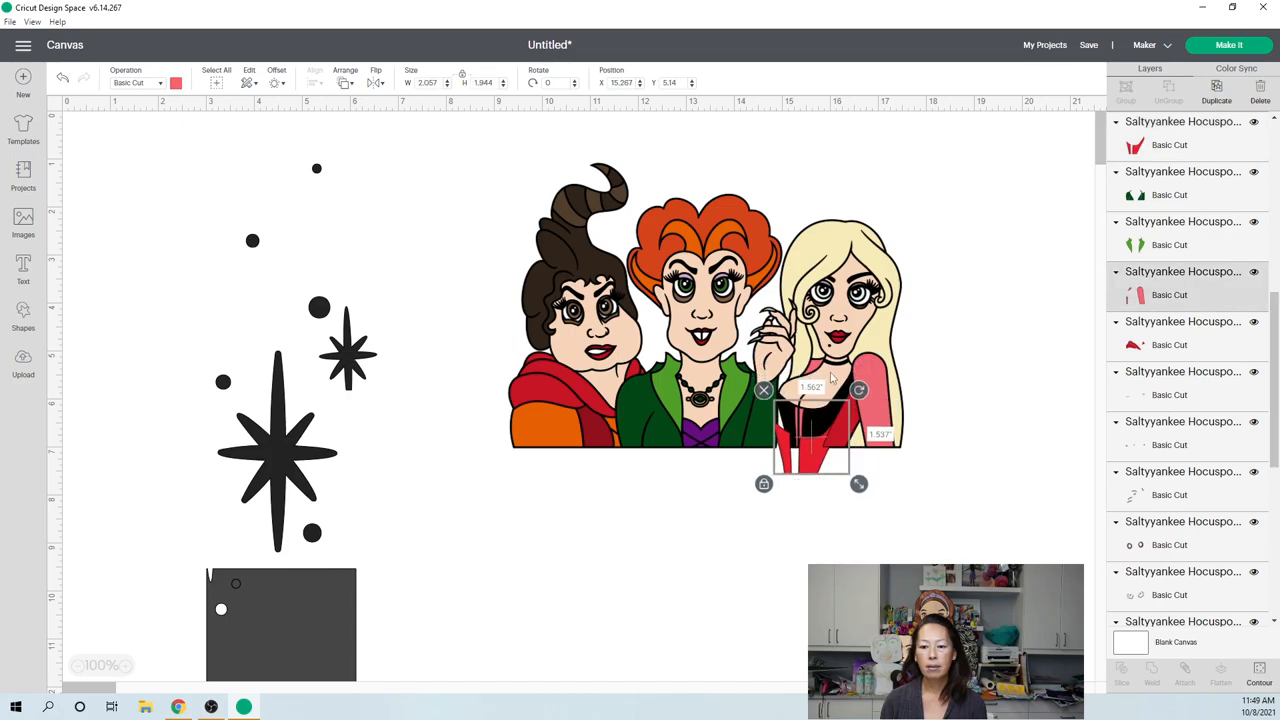
drag(845, 405, 1010, 415)
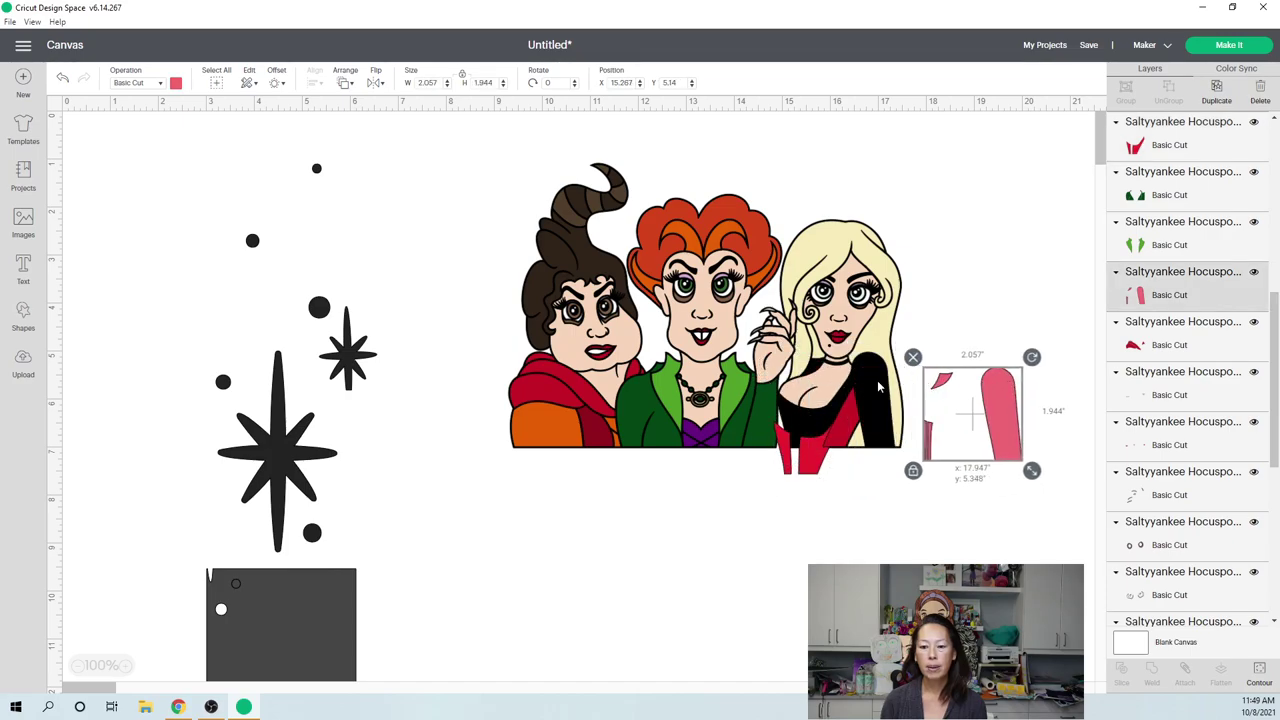
click(826, 387)
drag(825, 386, 768, 560)
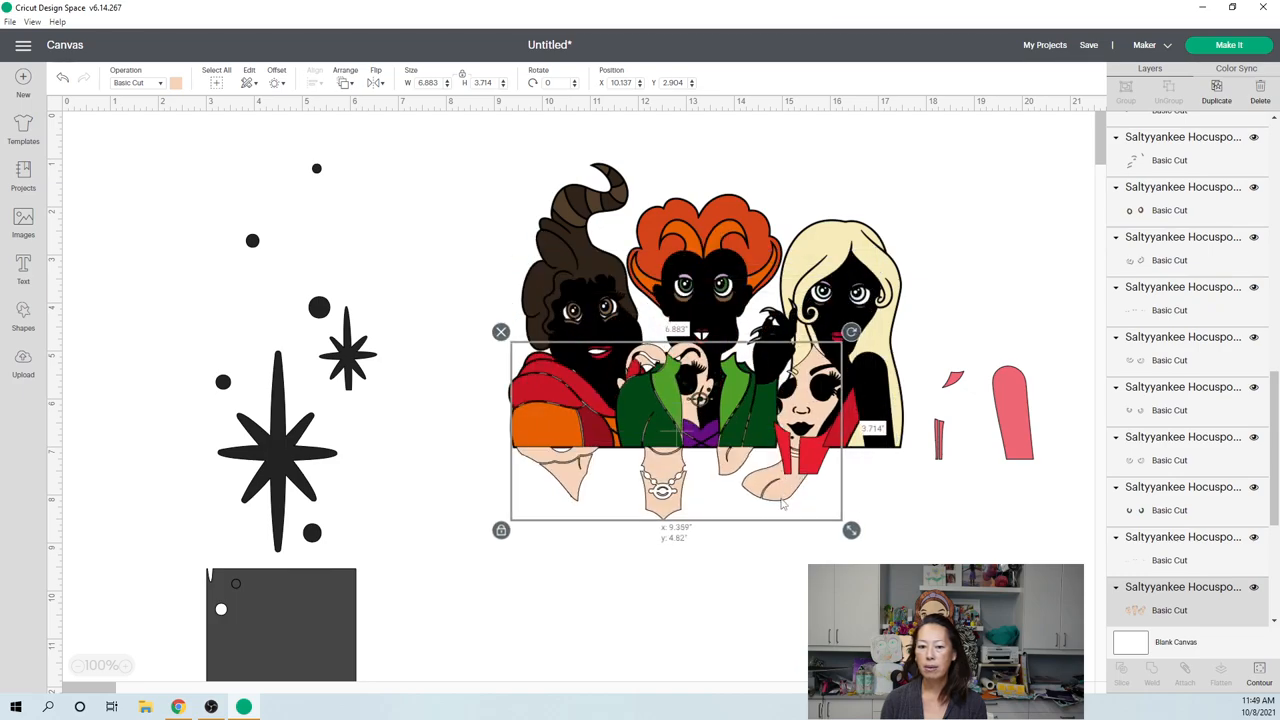
scroll(755, 400, down, 5)
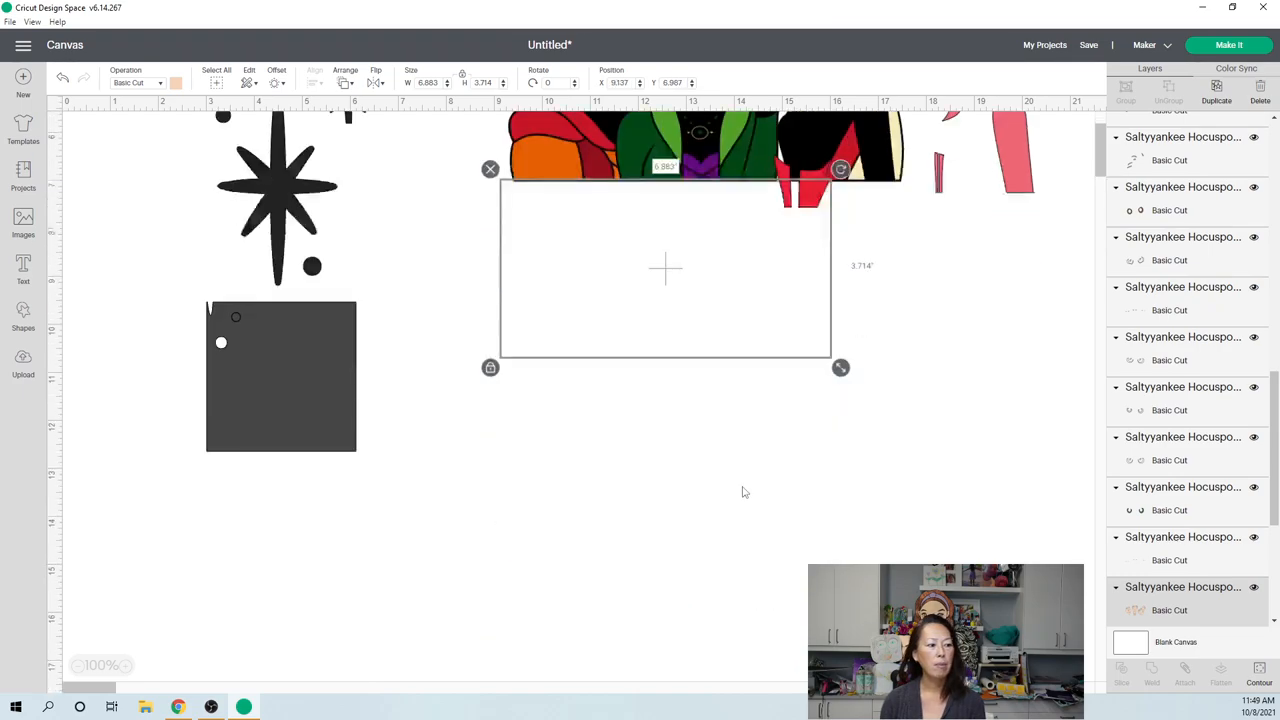
click(755, 272)
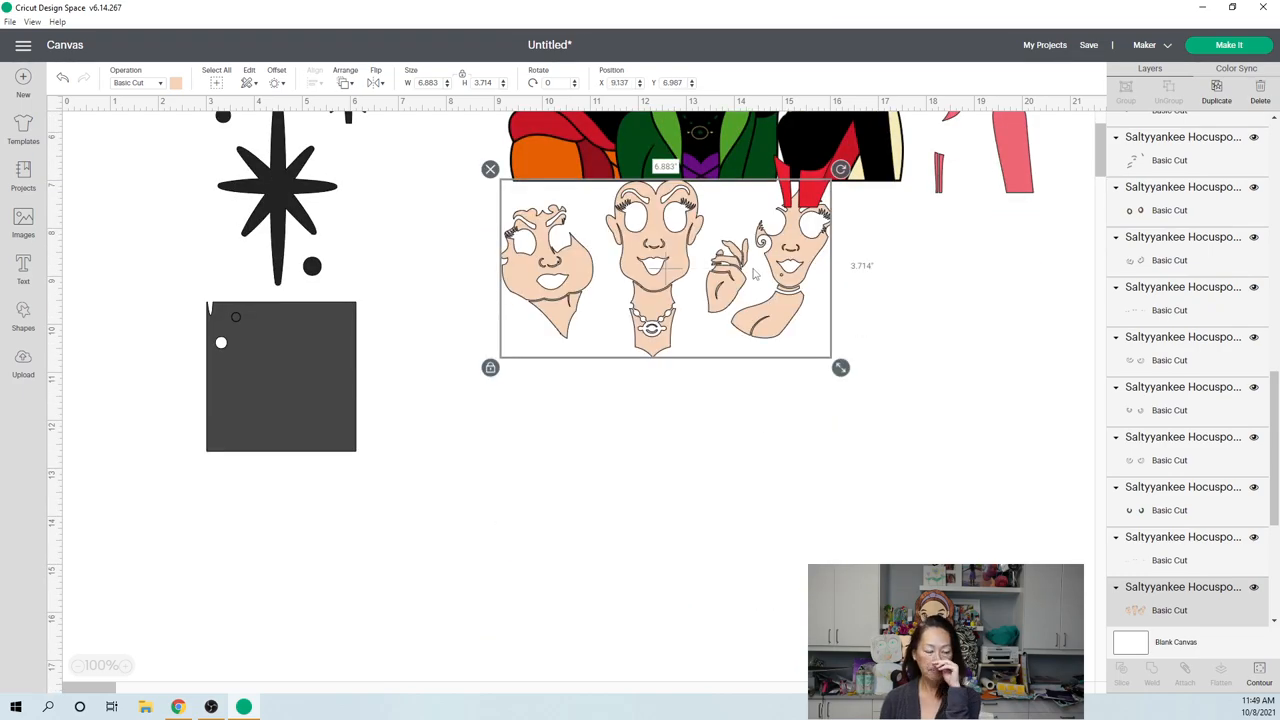
Step: Resize the faces layer to about 12.5 by 6.8 inches and shift it left
drag(657, 285, 645, 343)
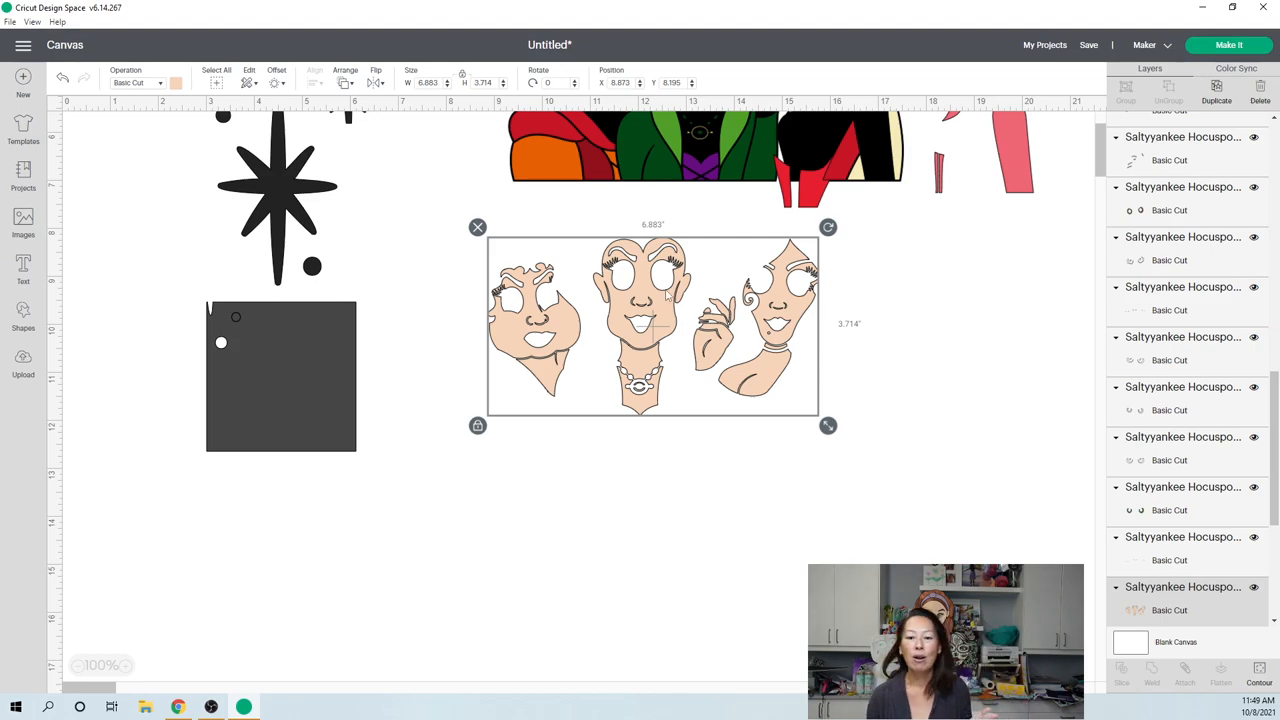
drag(827, 426, 1054, 547)
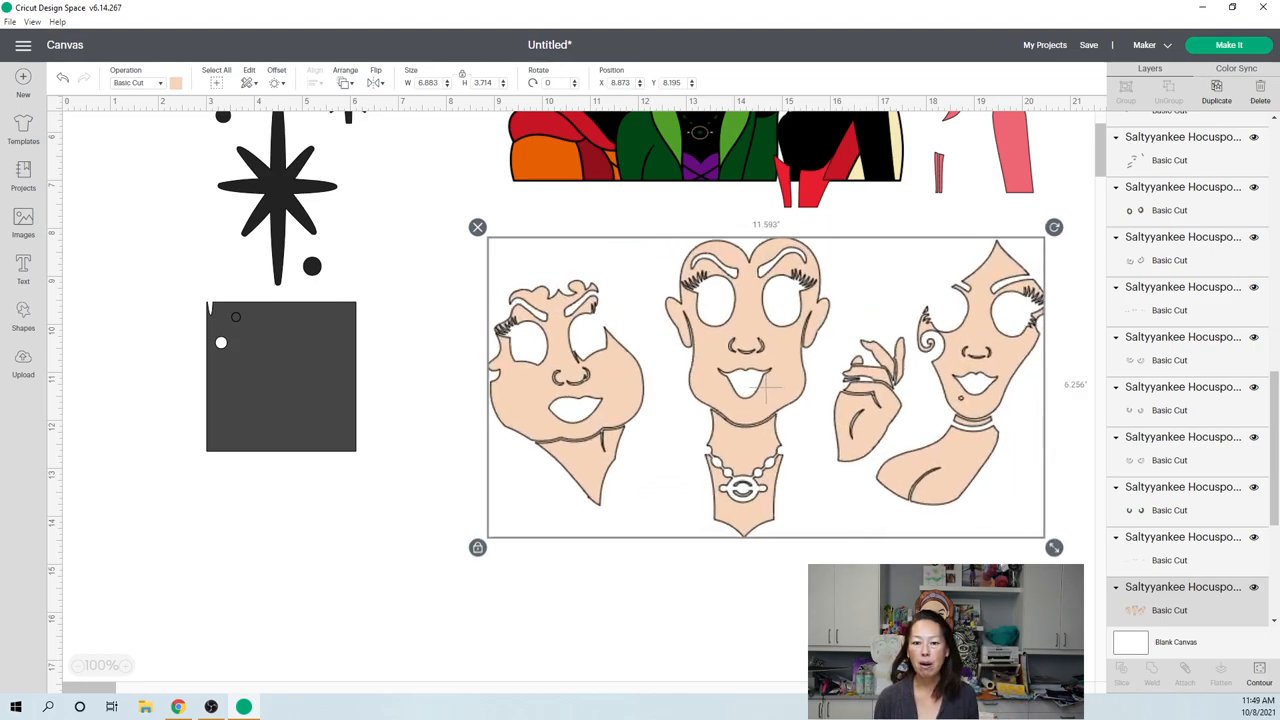
drag(767, 390, 700, 370)
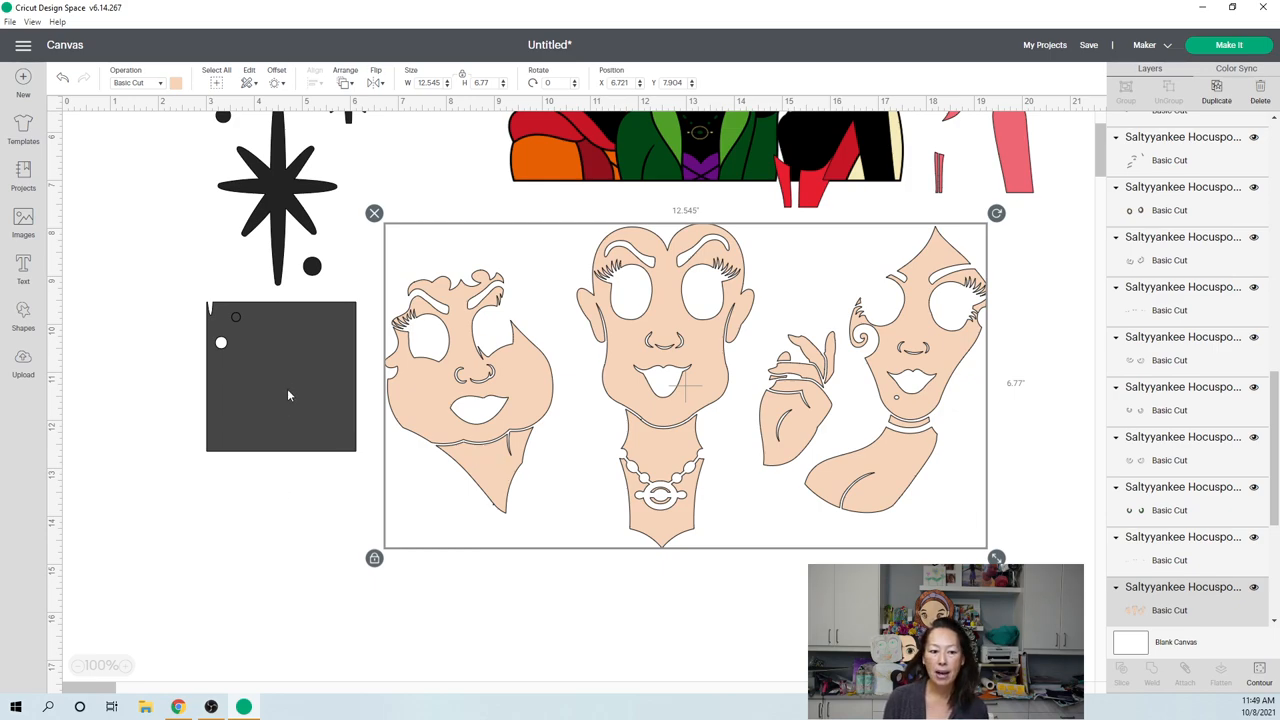
Step: Rotate the notched grey square to 261.4° and move it left of the faces, under the star
drag(288, 390, 447, 569)
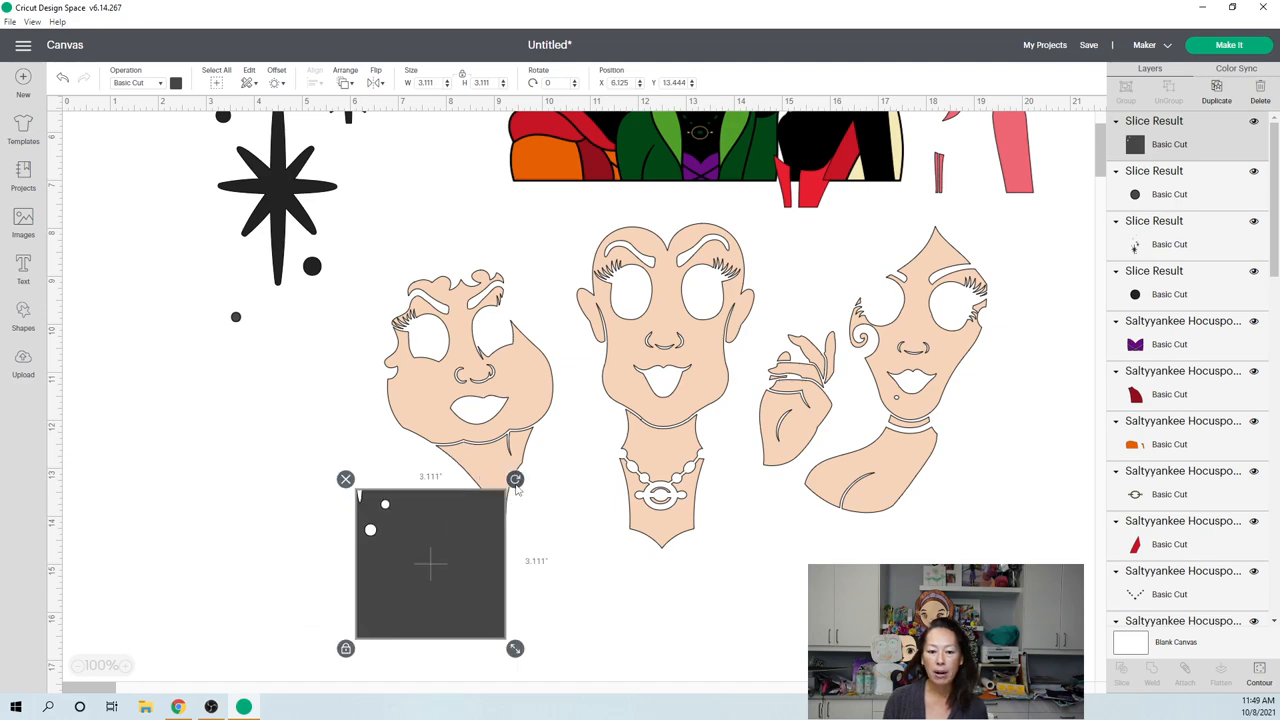
drag(515, 481, 334, 492)
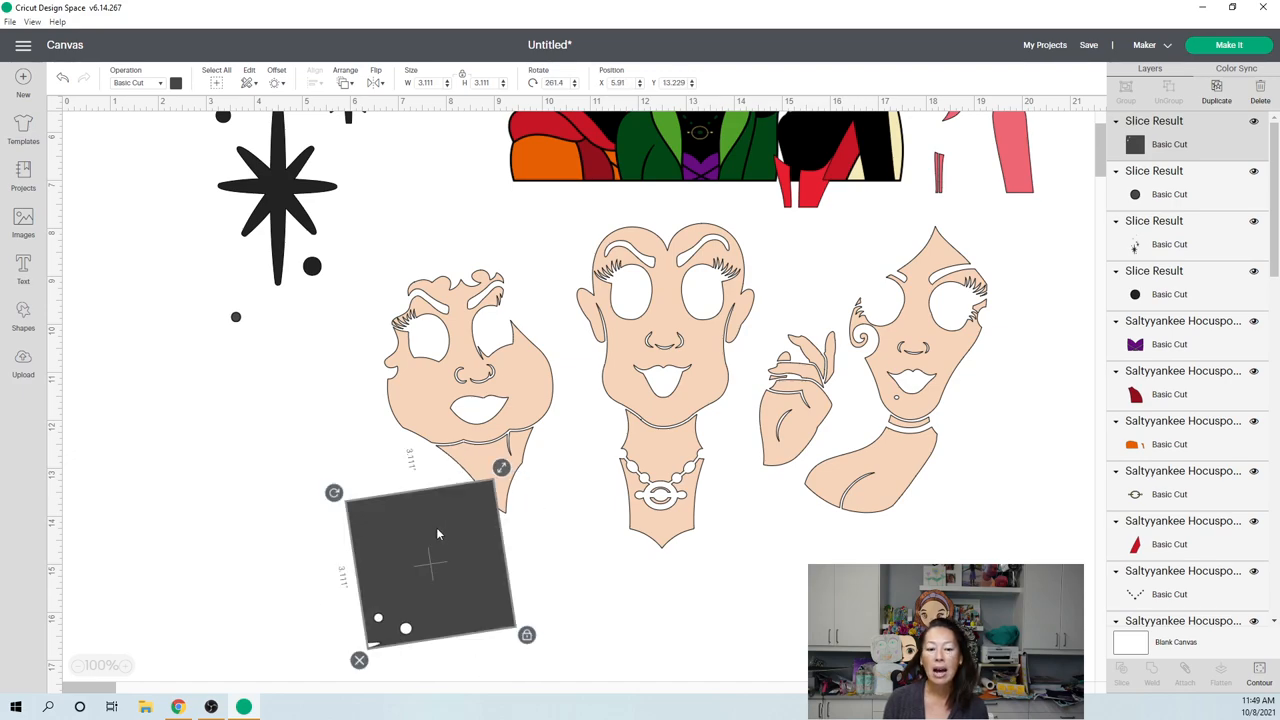
drag(440, 534, 507, 485)
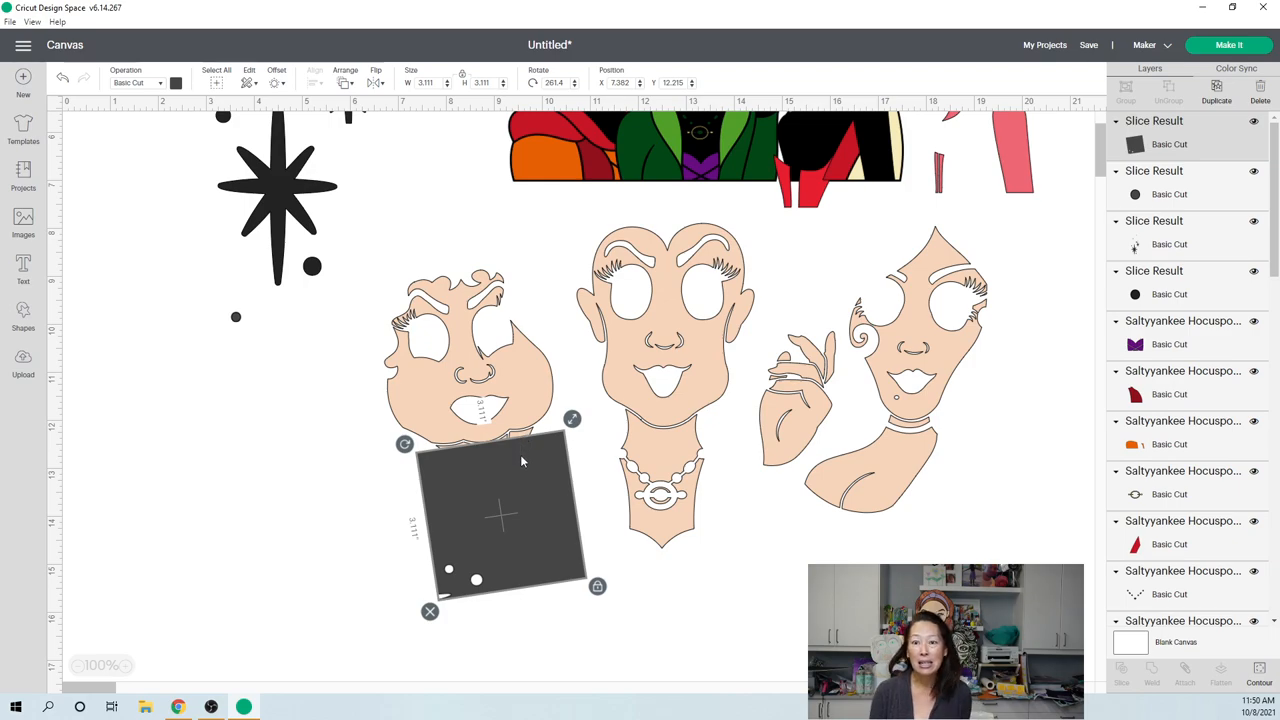
drag(490, 490, 198, 385)
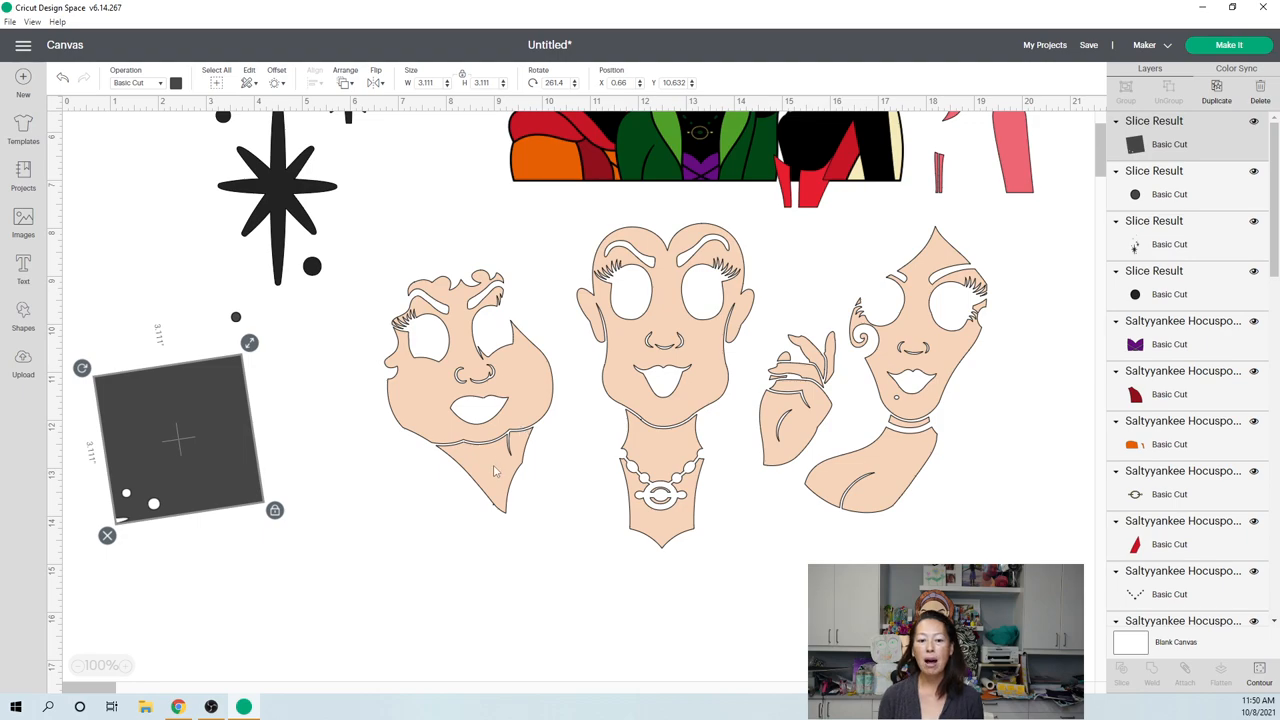
Step: Nudge the selected faces piece rightward, clear of the dark square, and reselect it
click(495, 470)
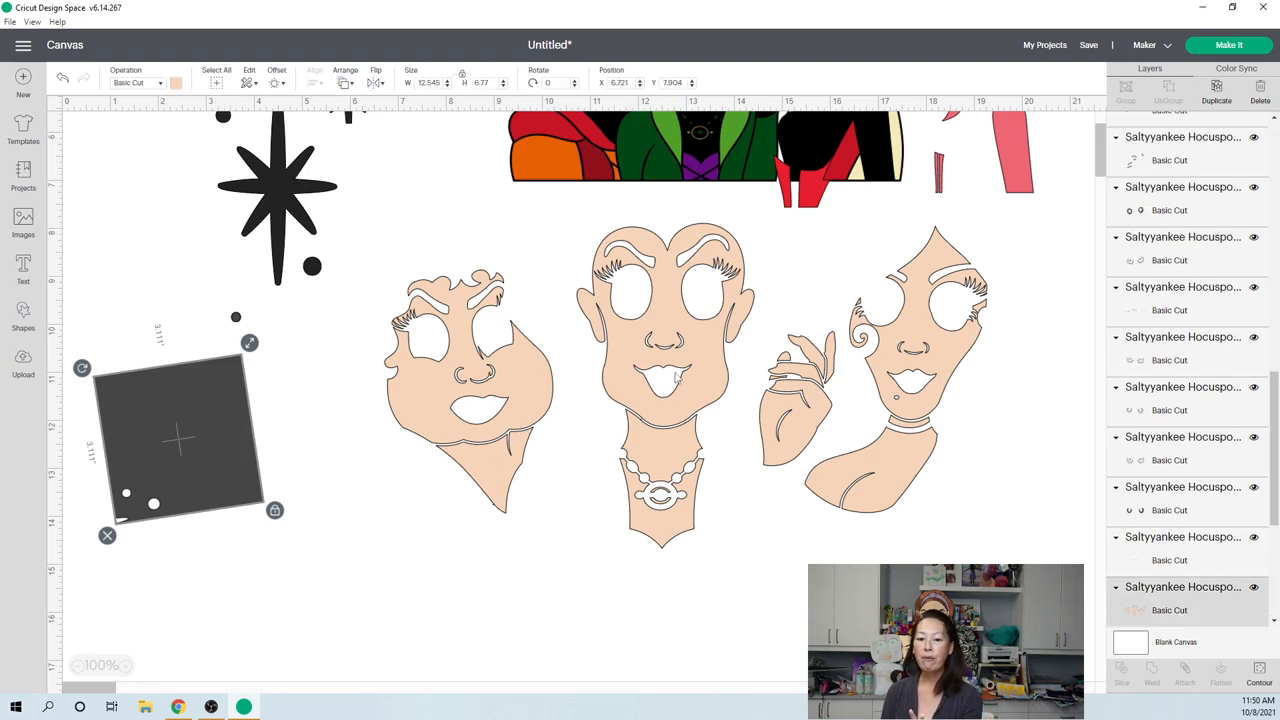
key(ctrl+z)
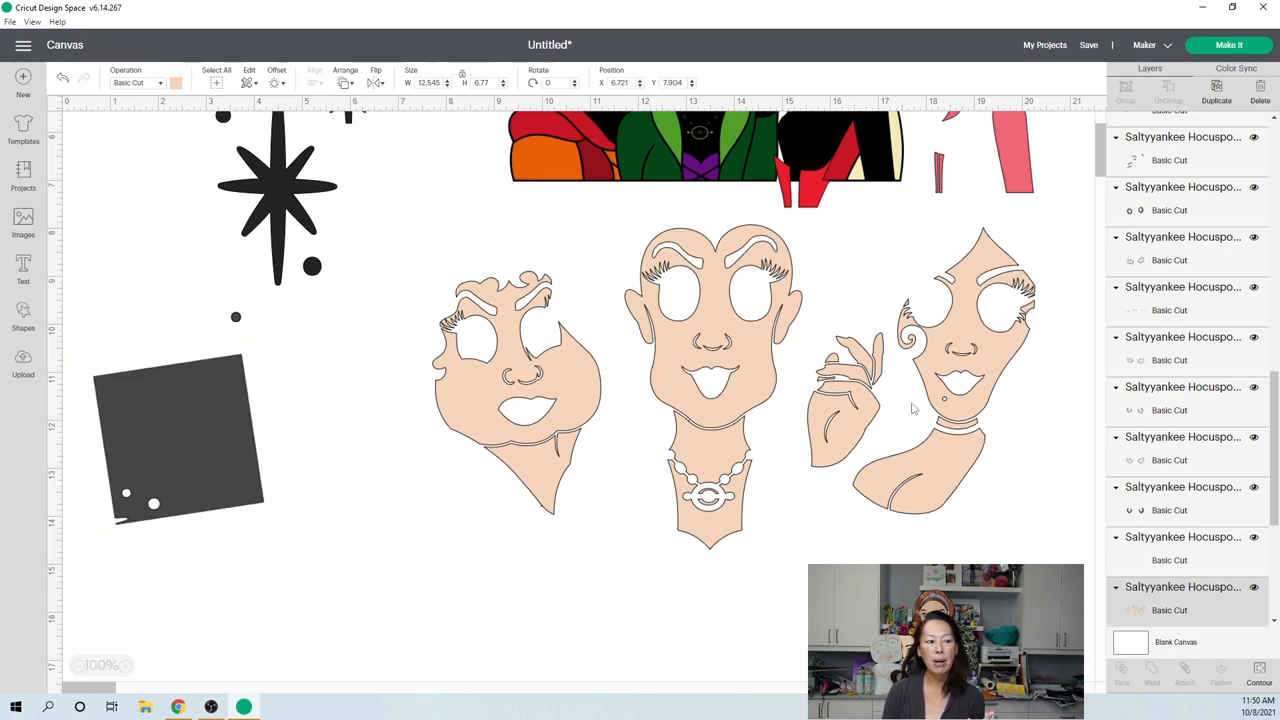
click(720, 385)
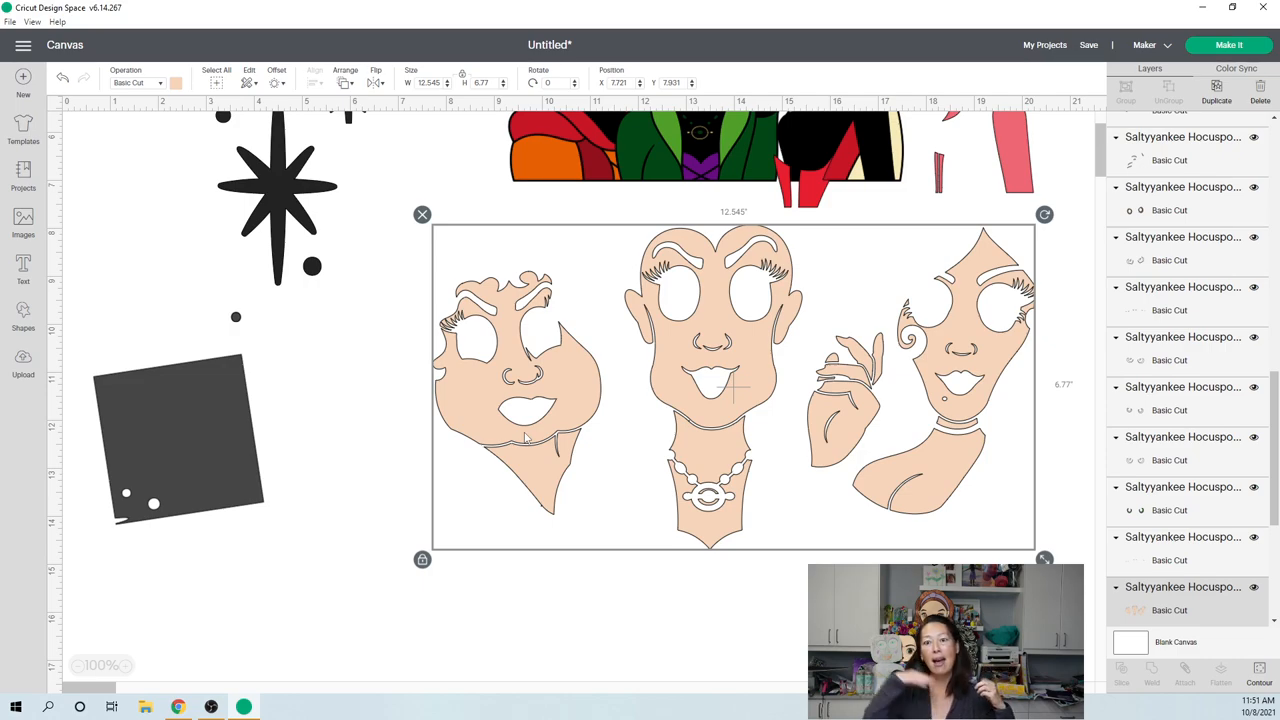
Step: Duplicate the faces piece with Ctrl+D and place the copy below the original
drag(650, 262, 650, 232)
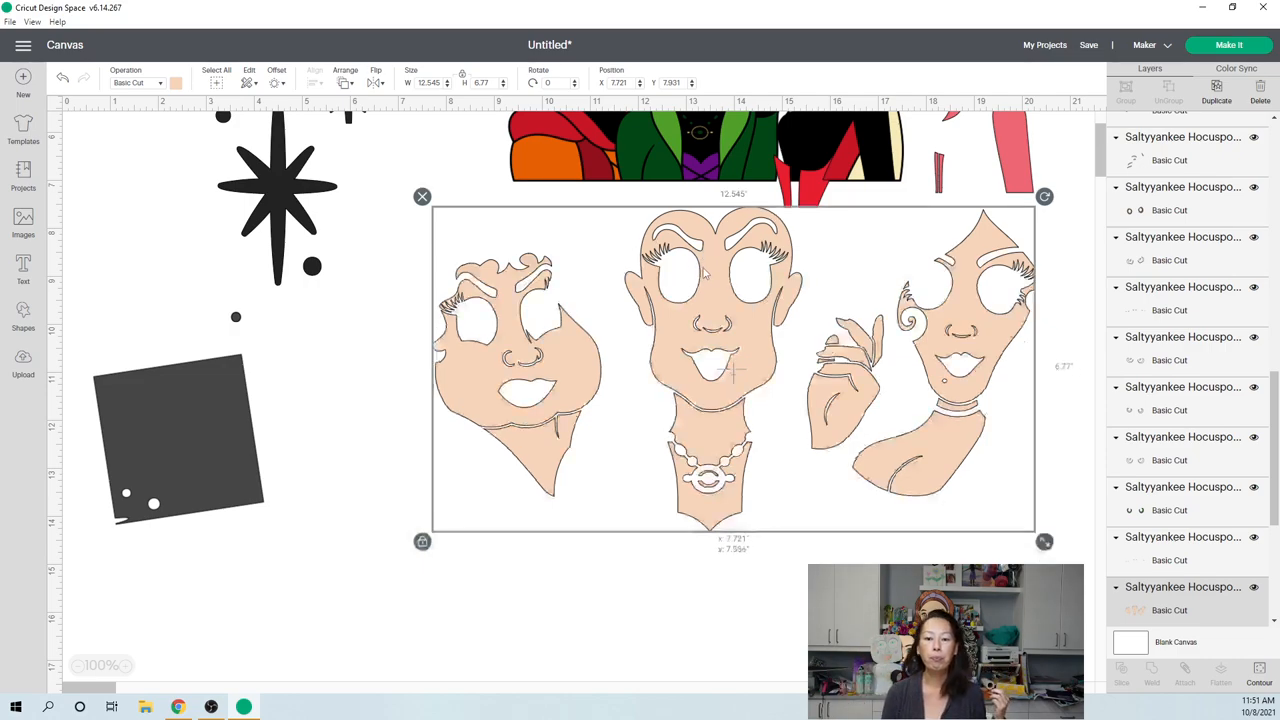
click(1080, 180)
key(ctrl+z)
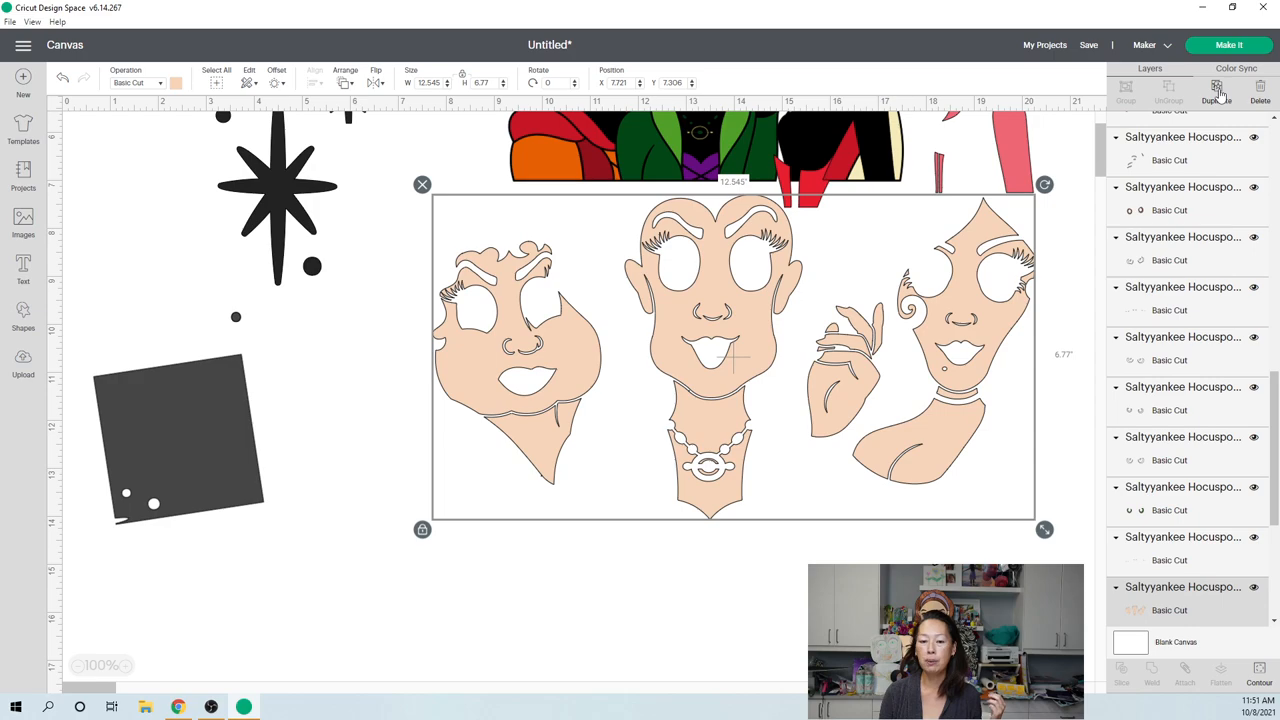
key(ctrl+d)
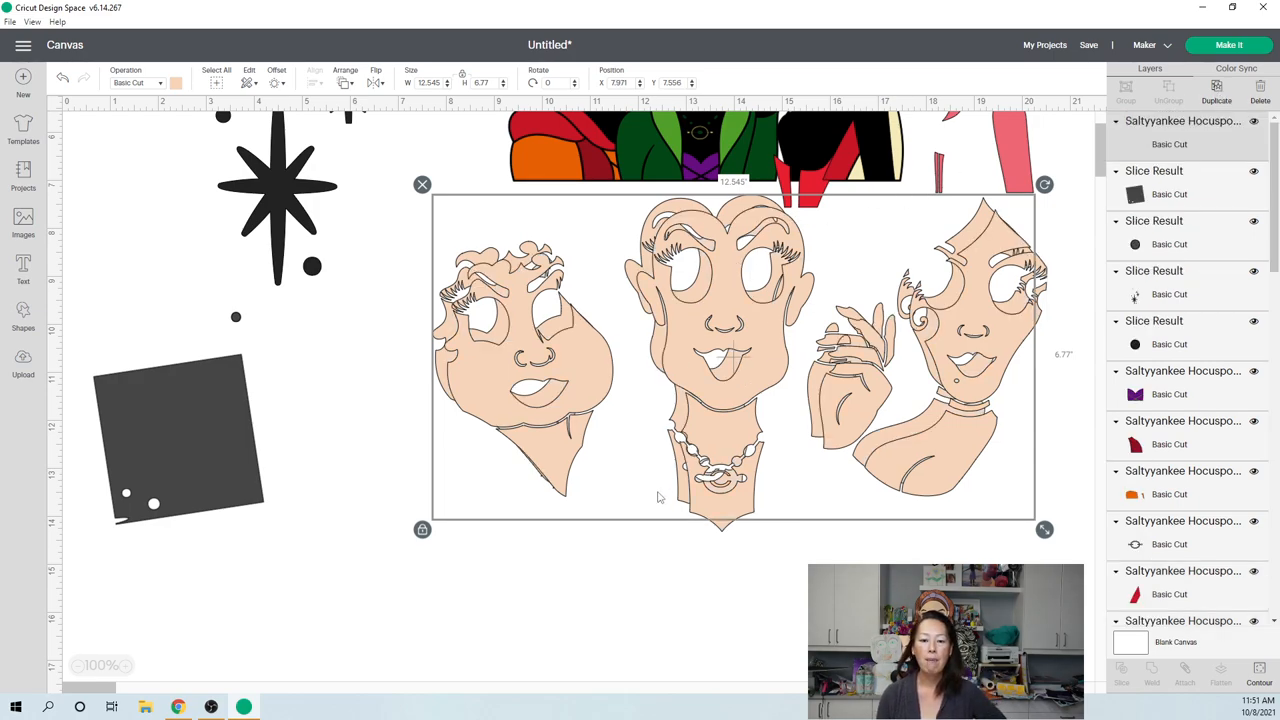
key(ctrl+v)
Step: Reselect the original faces piece and bring up its Hide Contour window
click(720, 255)
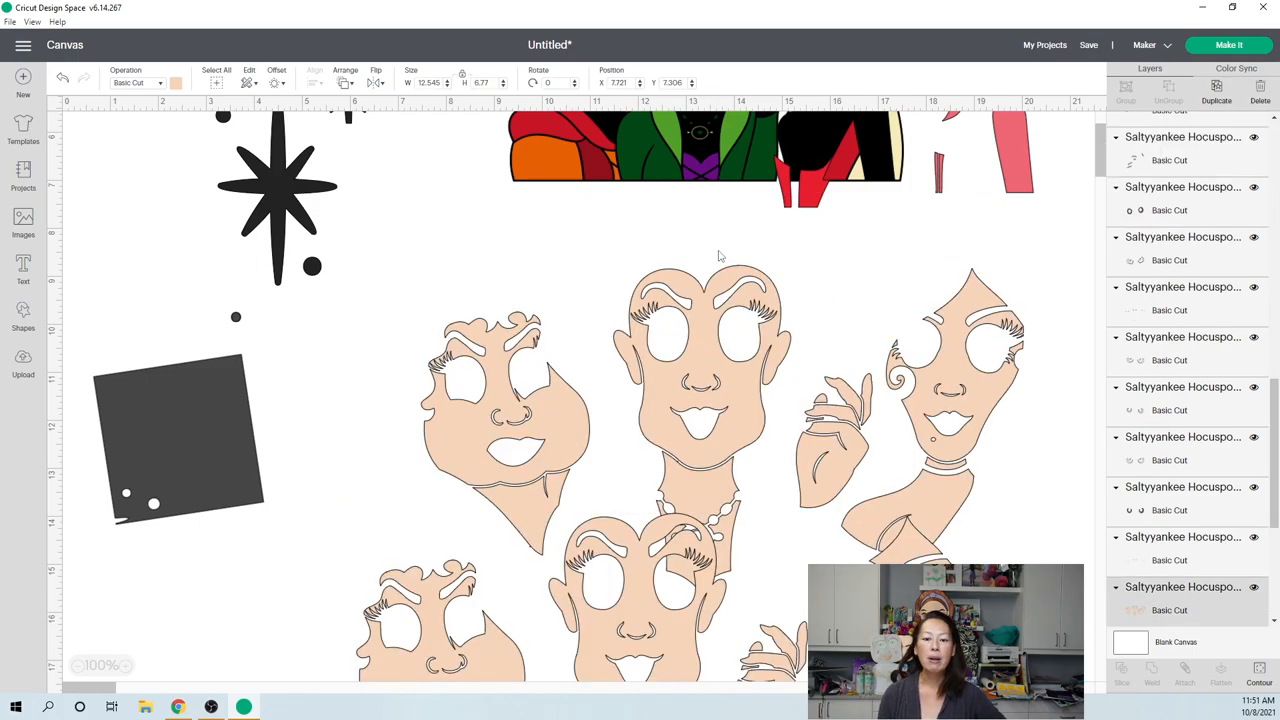
click(693, 338)
click(693, 338)
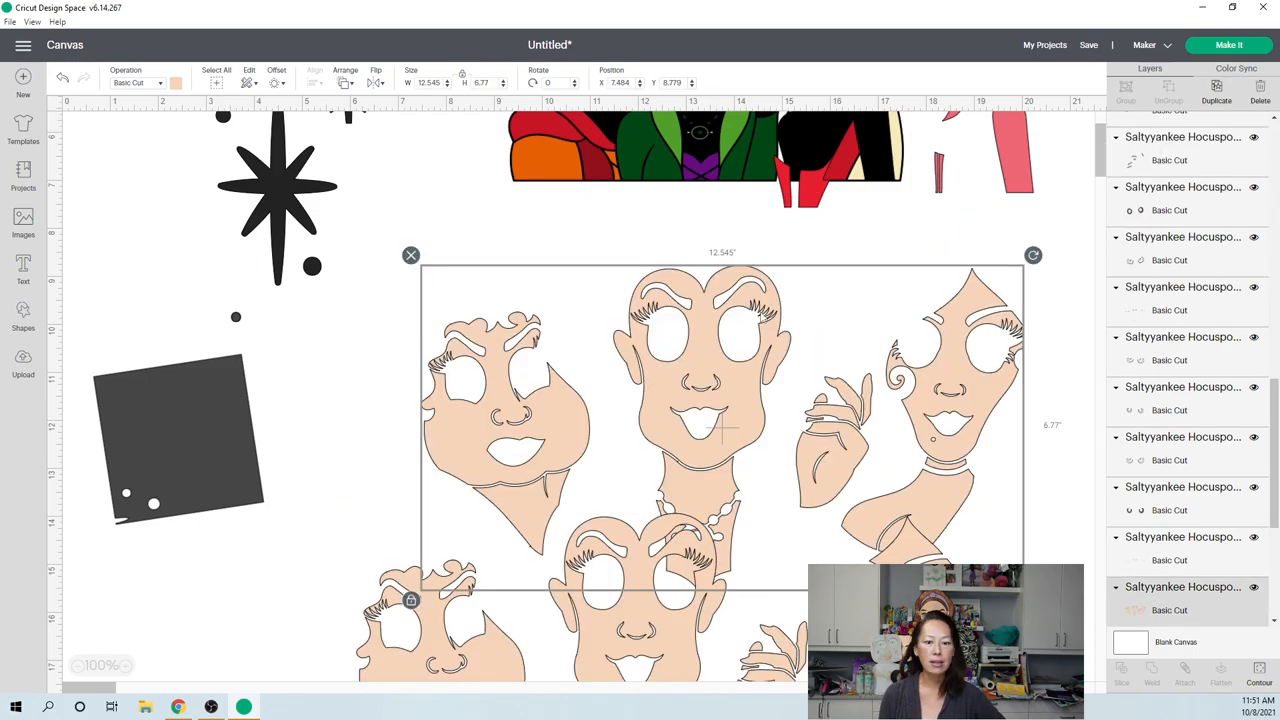
click(1263, 676)
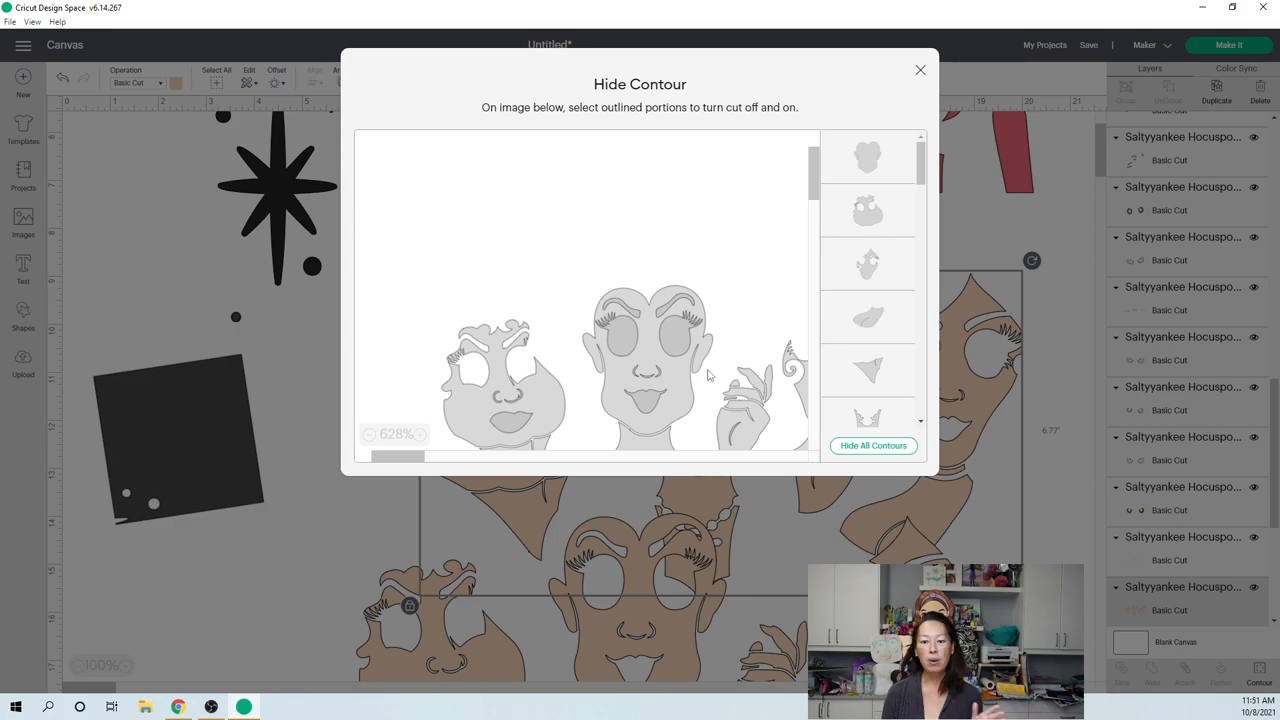
mouse_move(920, 162)
mouse_down()
mouse_move(926, 245)
mouse_move(922, 160)
mouse_up()
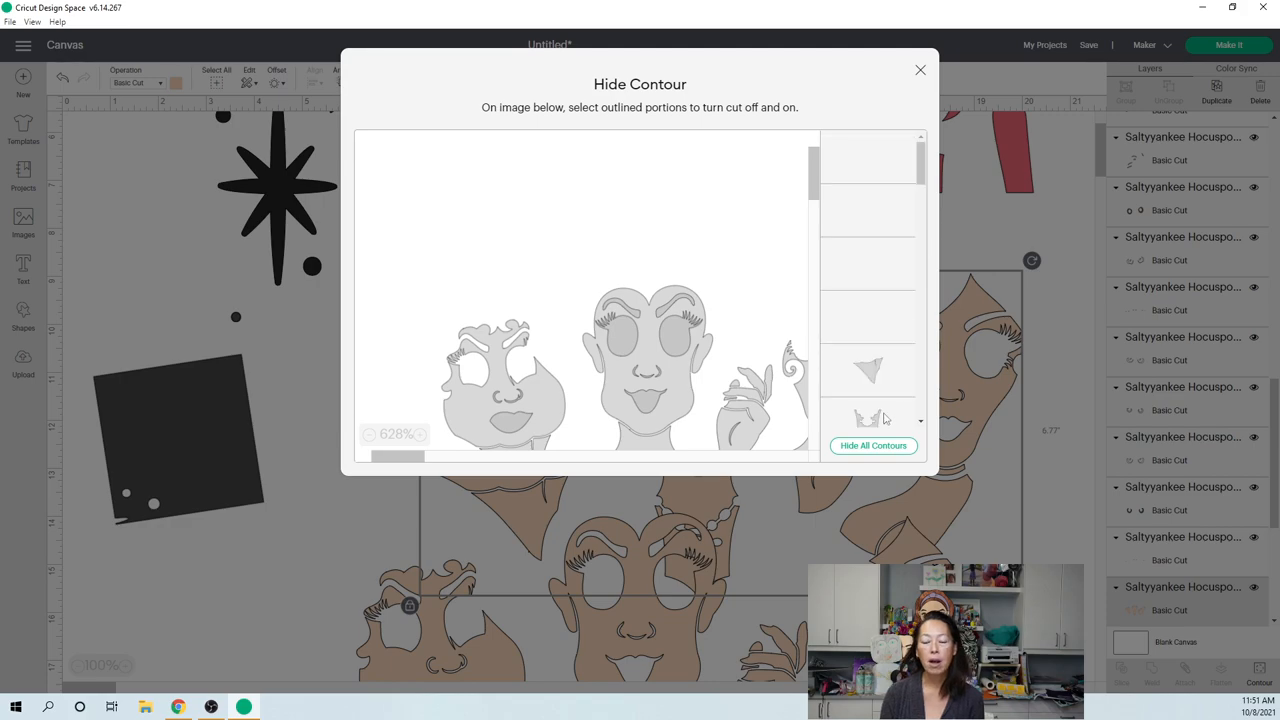
Step: Hide all contours of the faces piece, then toggle the face outline contour
click(873, 445)
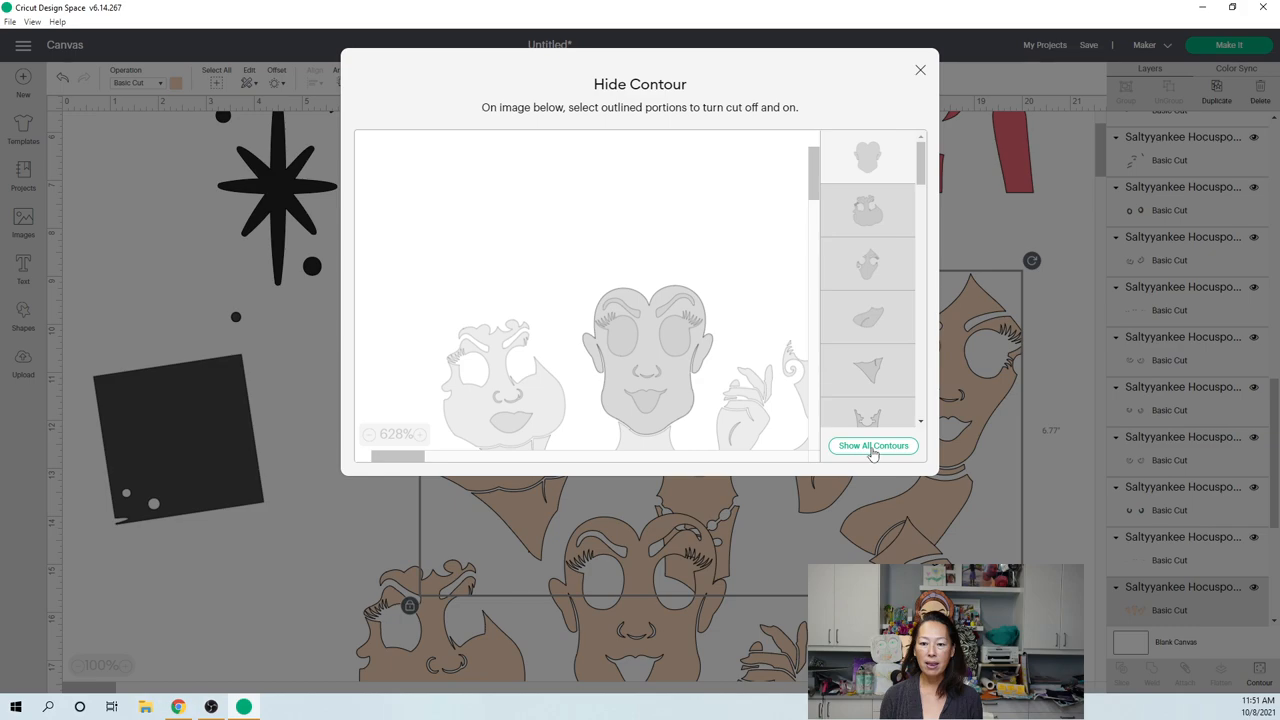
click(860, 172)
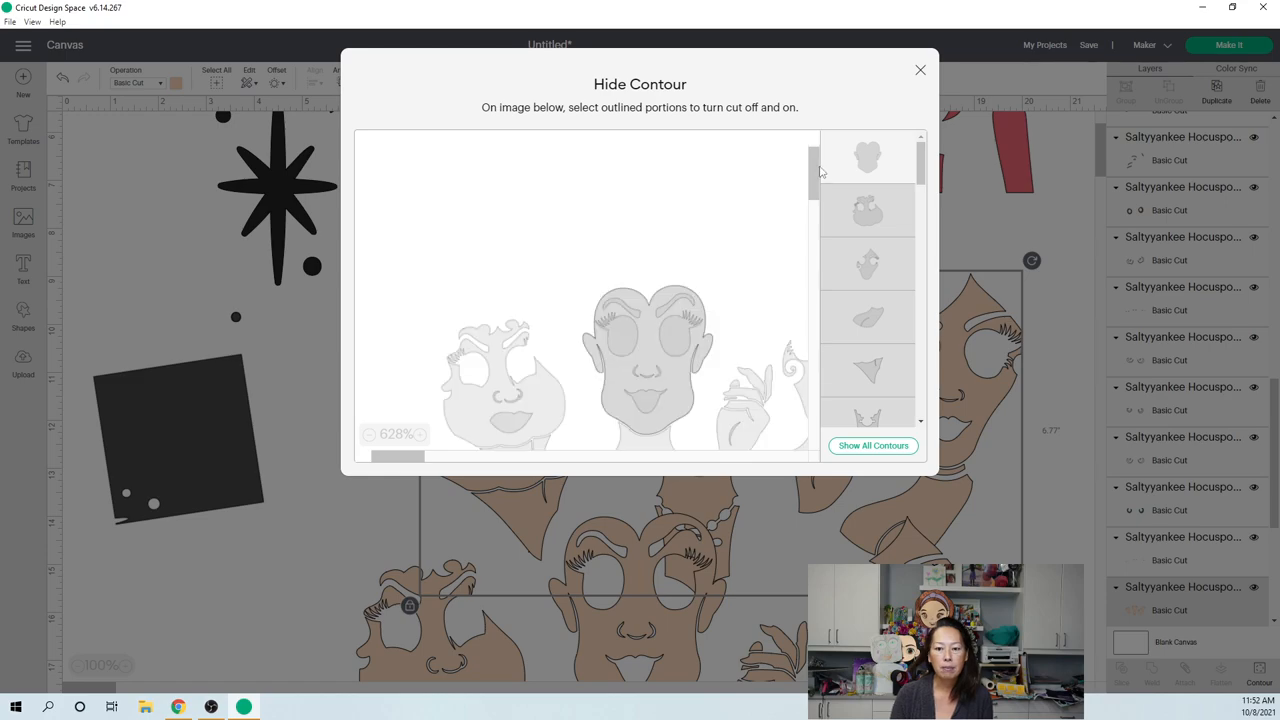
drag(815, 172, 815, 185)
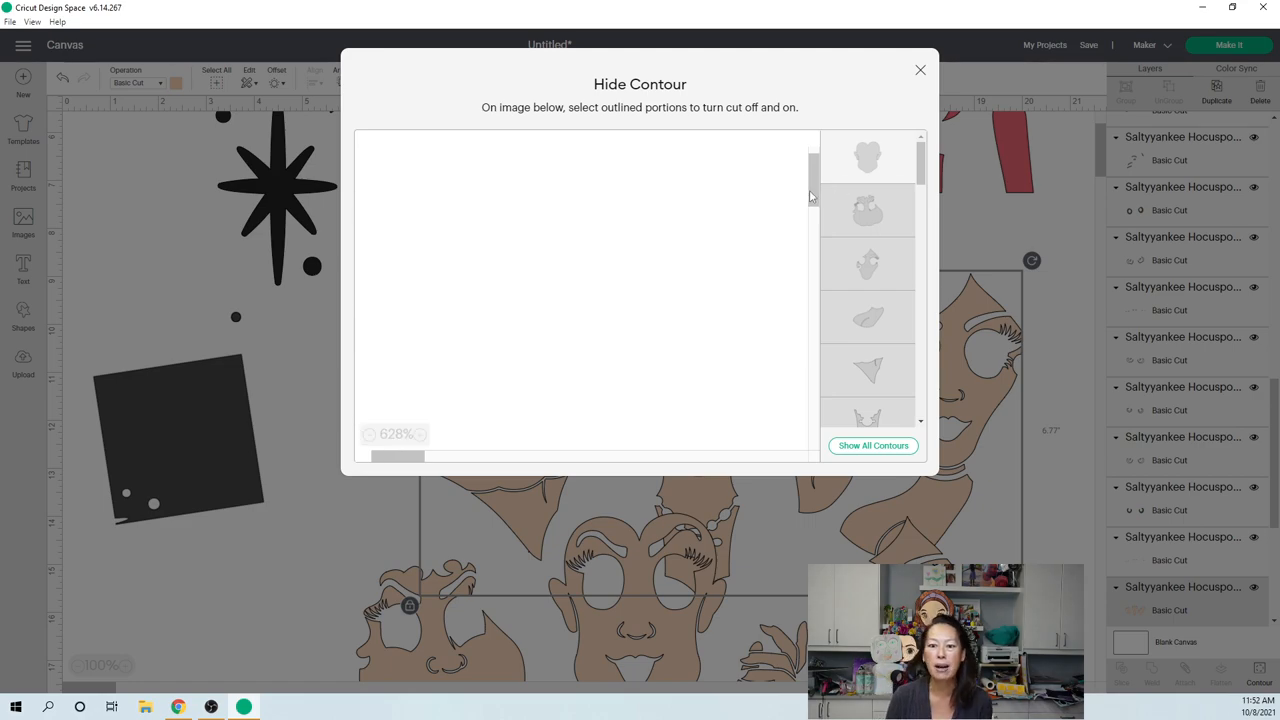
drag(813, 192, 817, 155)
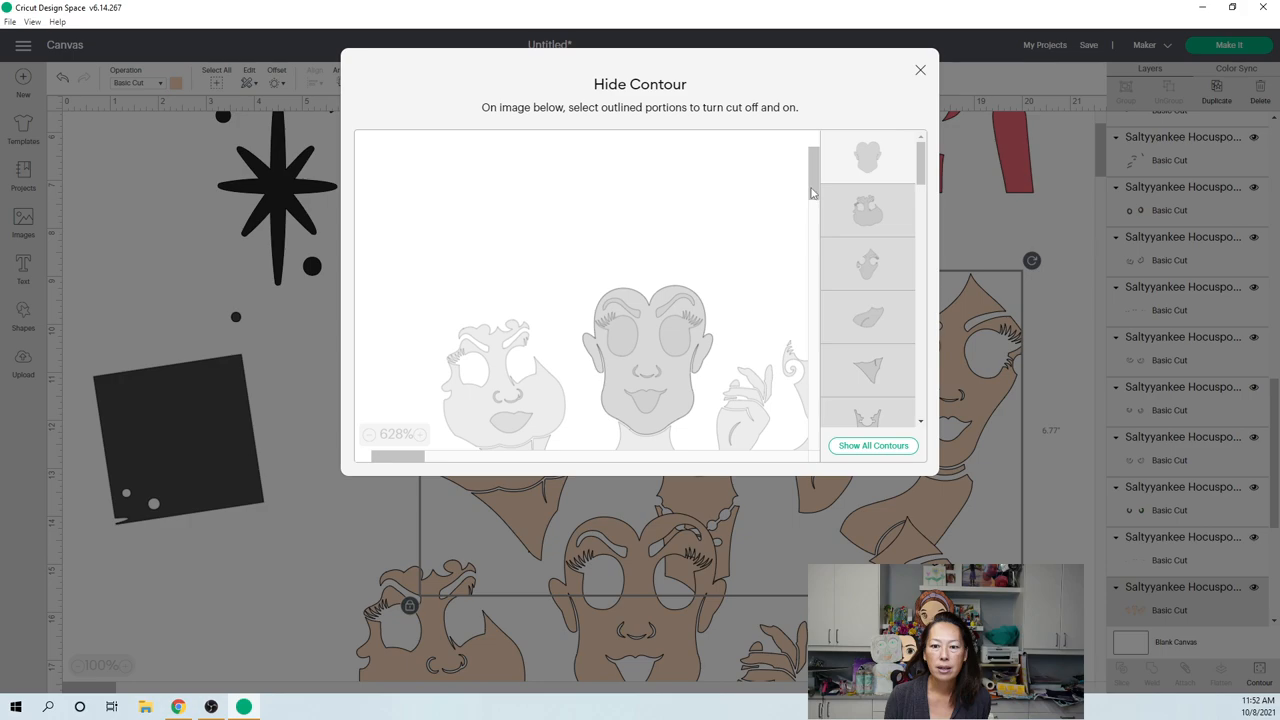
mouse_move(813, 165)
mouse_down()
mouse_move(813, 212)
mouse_move(813, 165)
mouse_up()
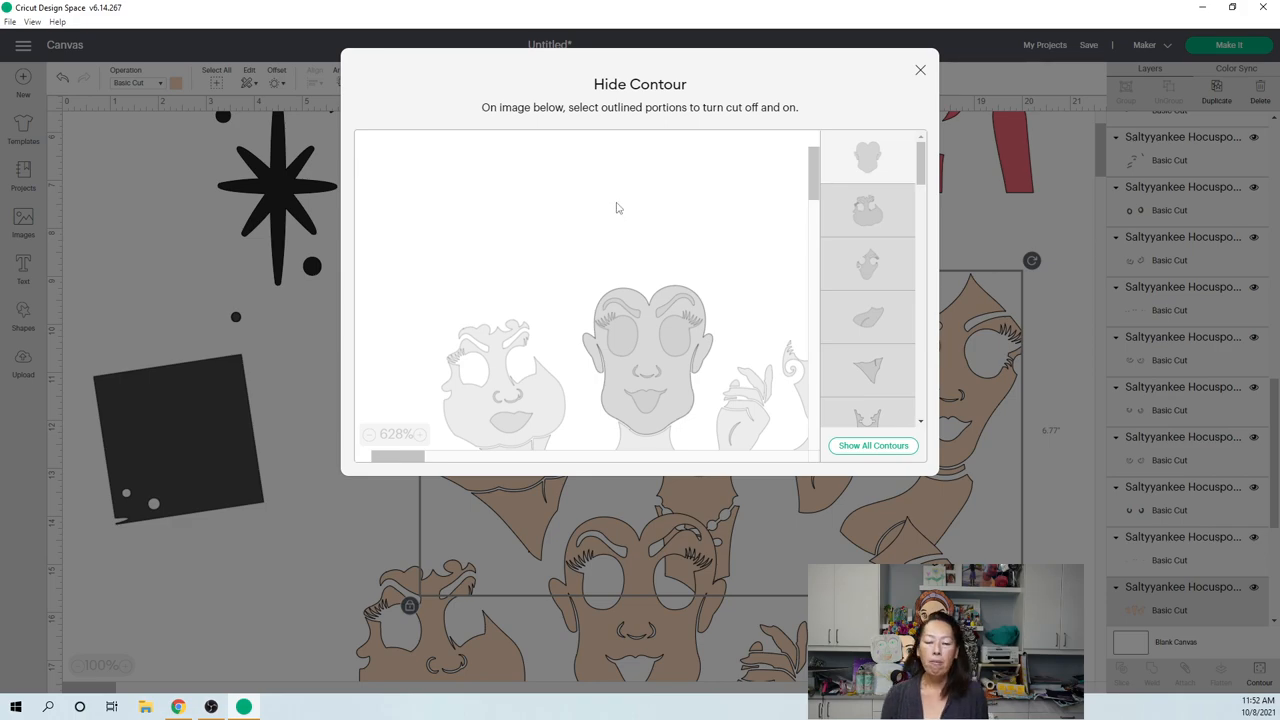
Step: Leave only the triangle contour cutting, hiding lips, mouth and face outline, and close the window
click(540, 419)
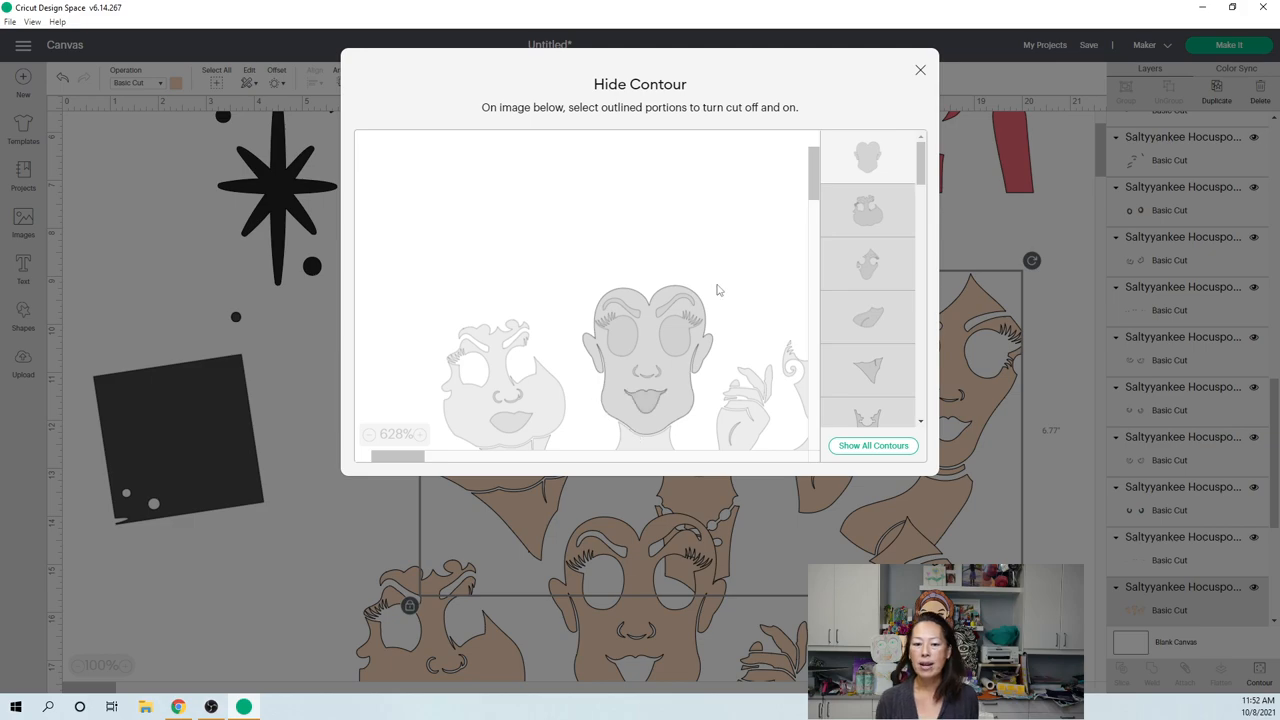
drag(921, 160, 922, 198)
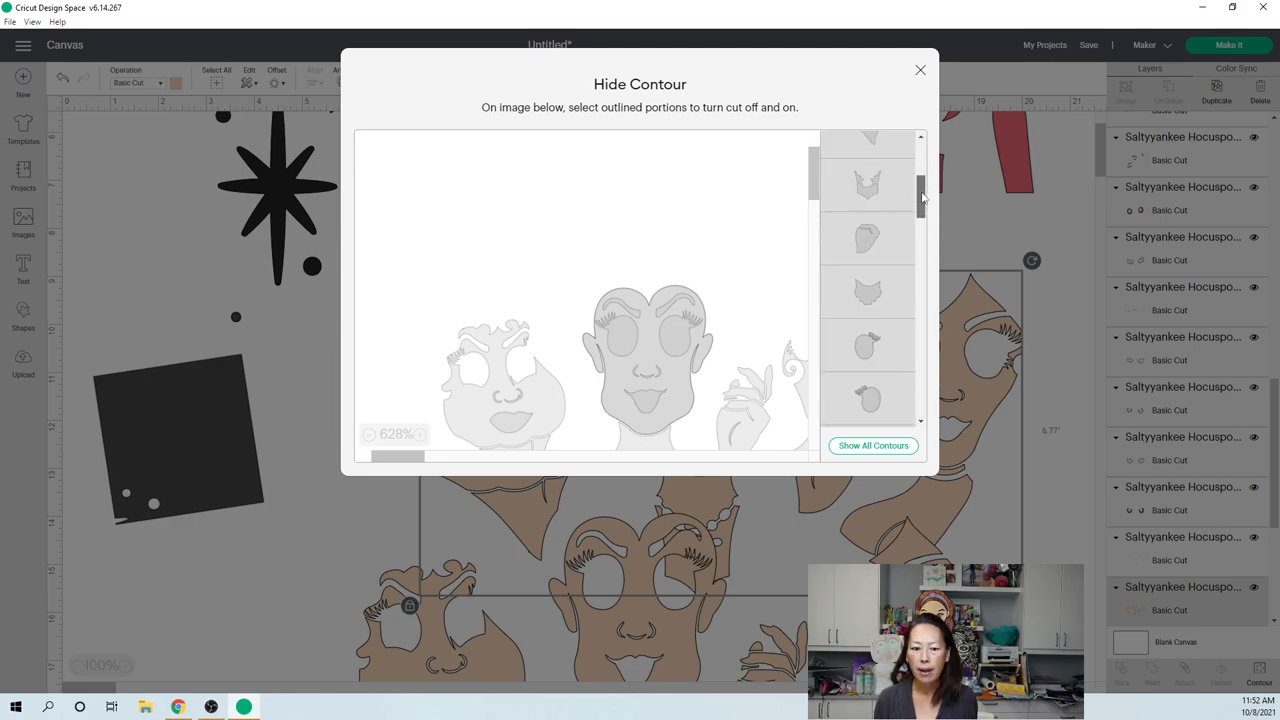
mouse_move(922, 198)
mouse_down()
mouse_move(923, 400)
mouse_move(923, 150)
mouse_up()
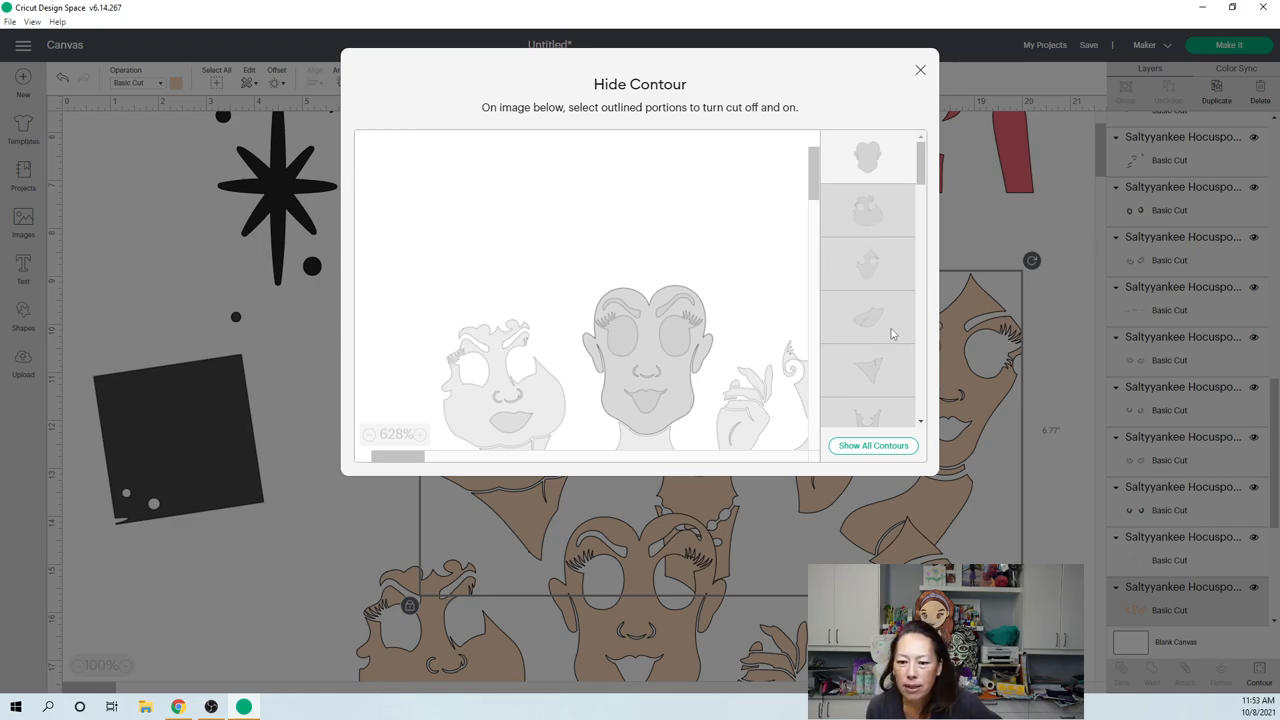
click(888, 330)
click(889, 371)
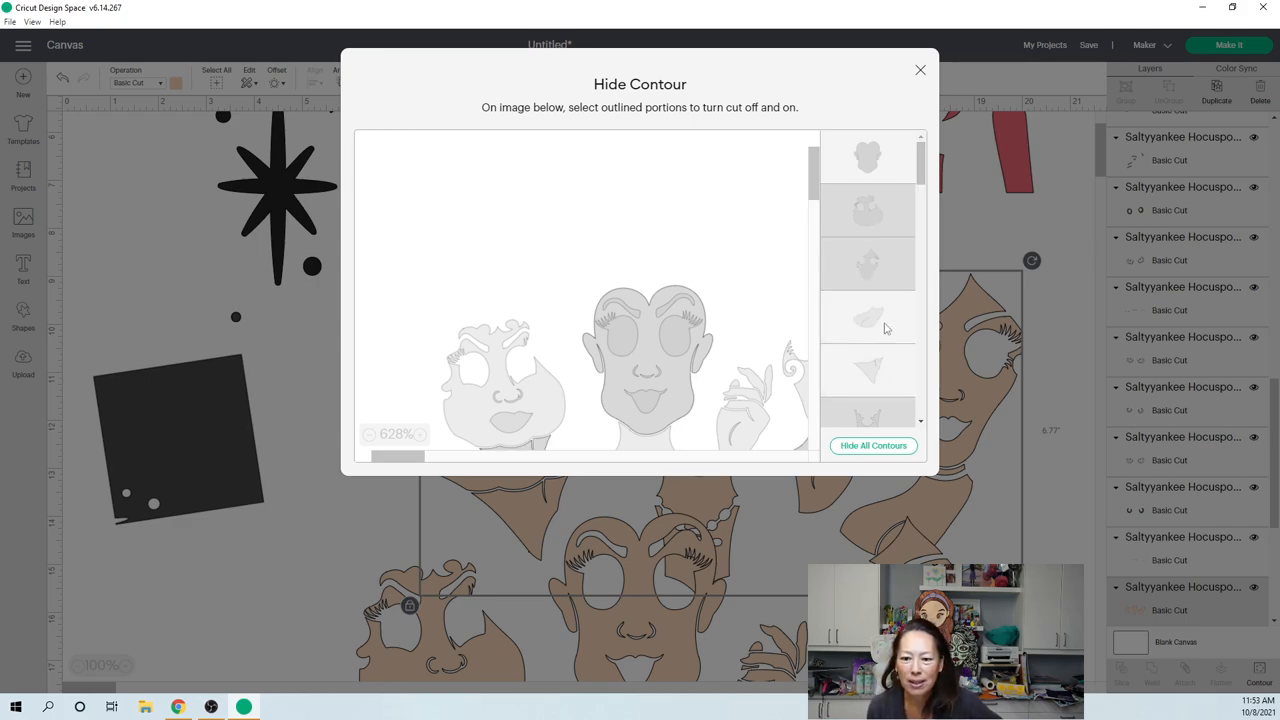
click(883, 325)
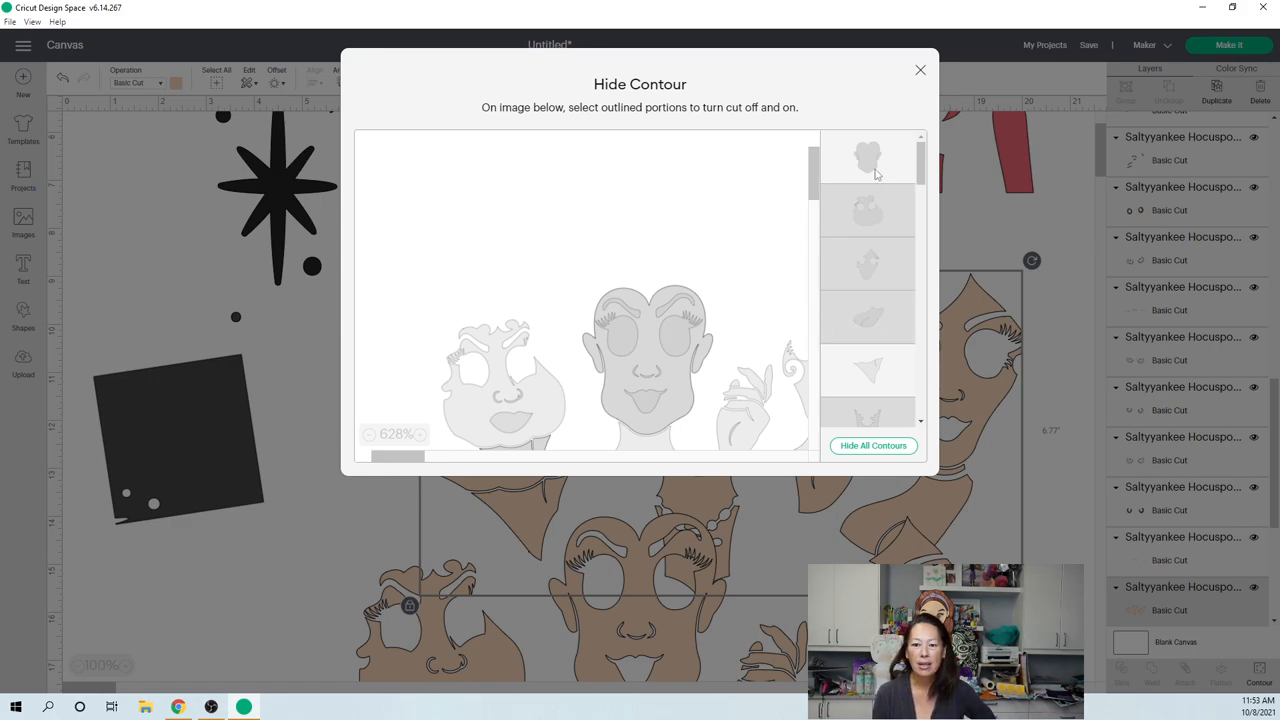
click(868, 156)
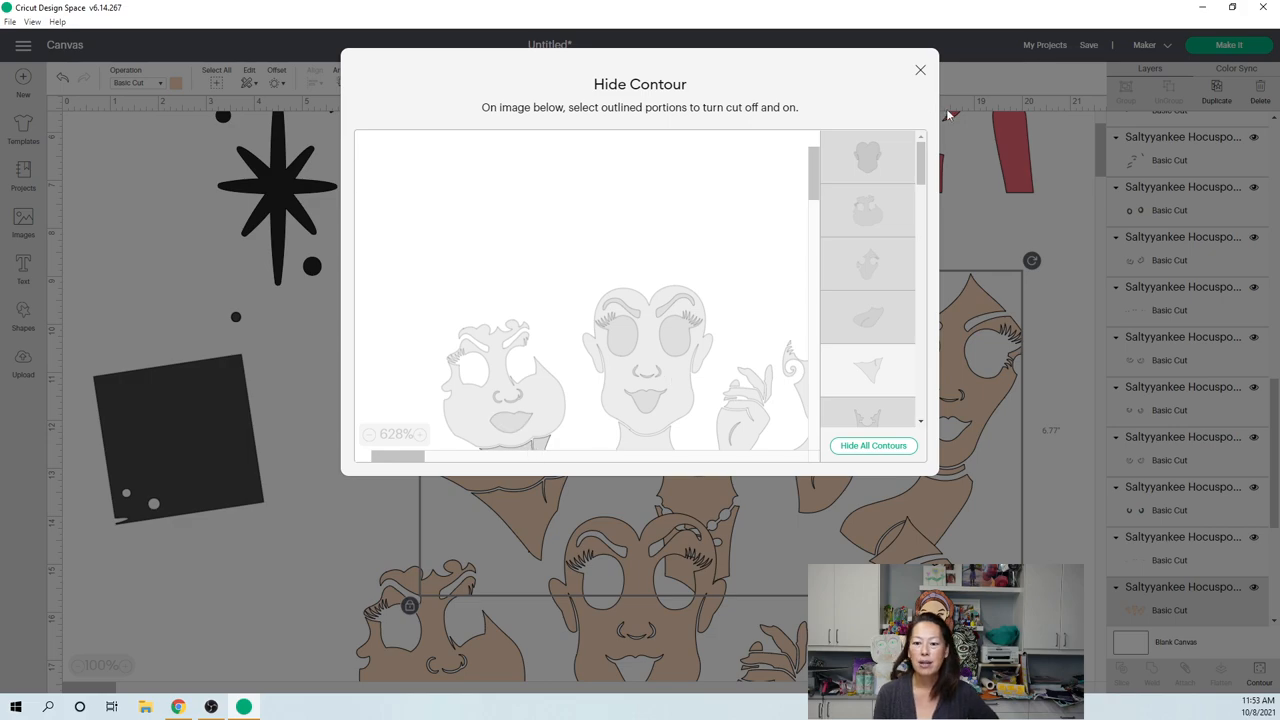
click(922, 70)
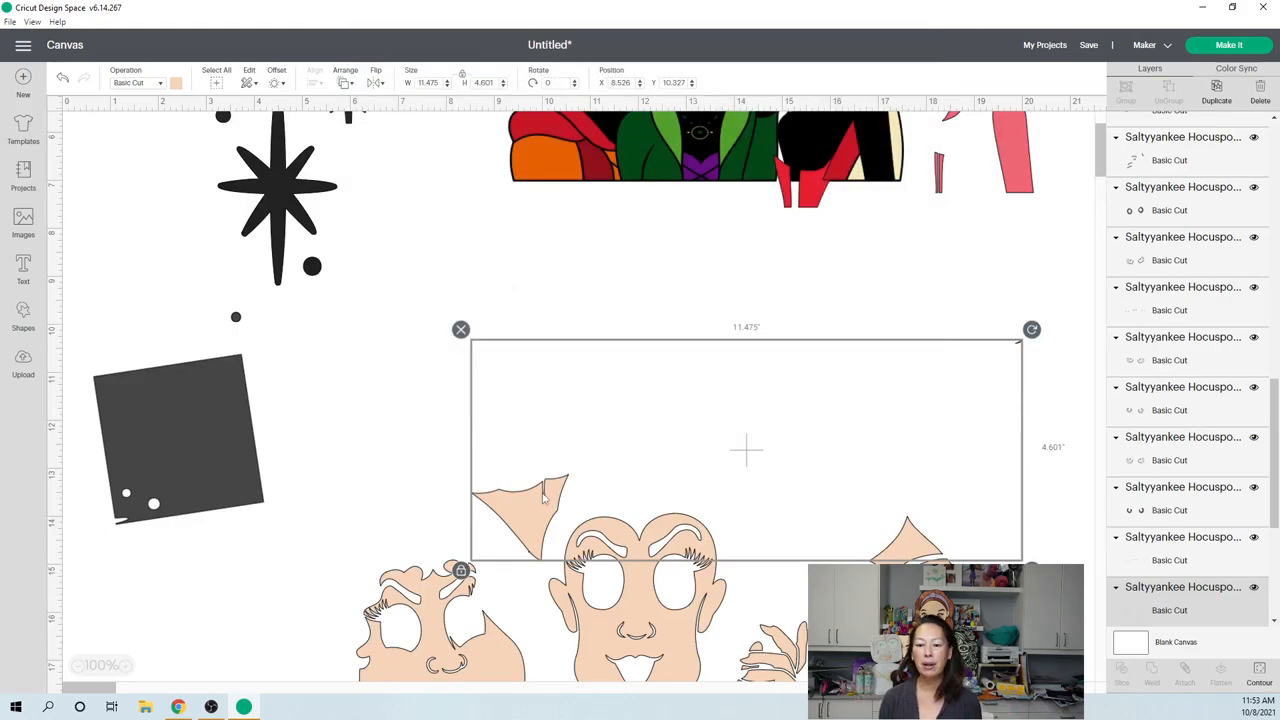
Step: Move the triangle piece group up above the faces and reopen its Hide Contour window
click(543, 497)
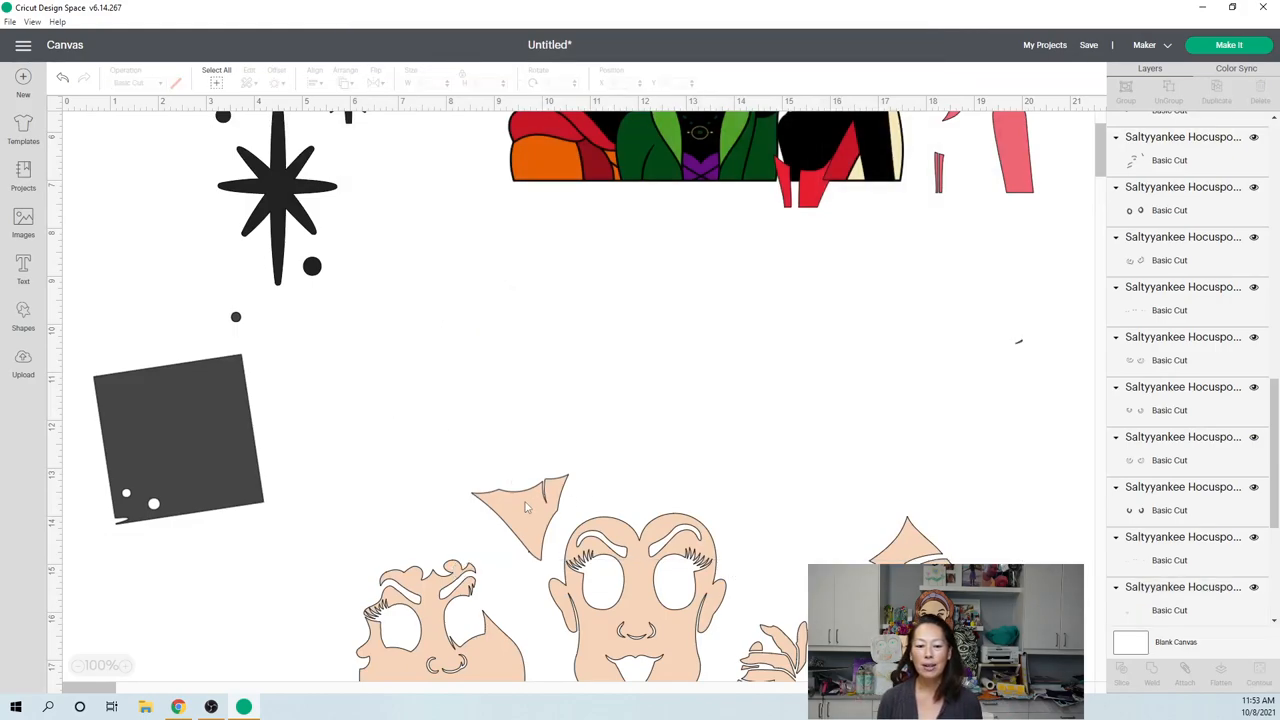
drag(525, 507, 518, 375)
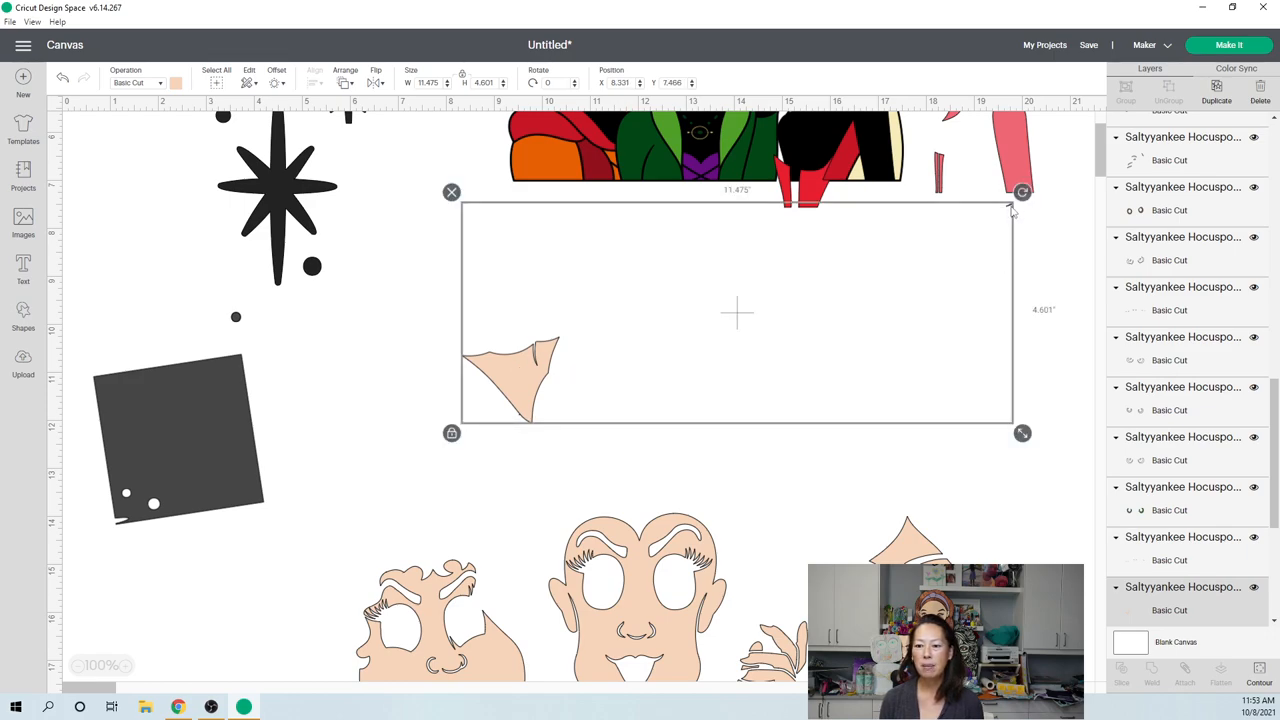
click(1259, 674)
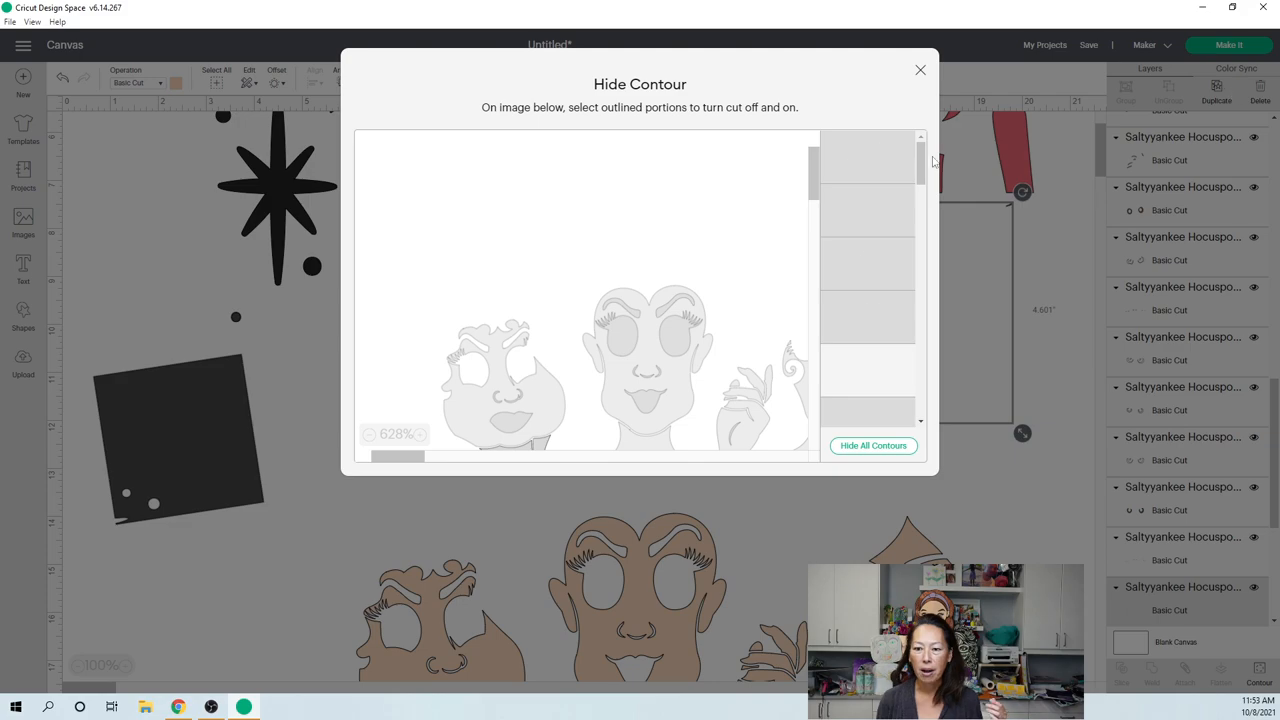
drag(927, 162, 925, 410)
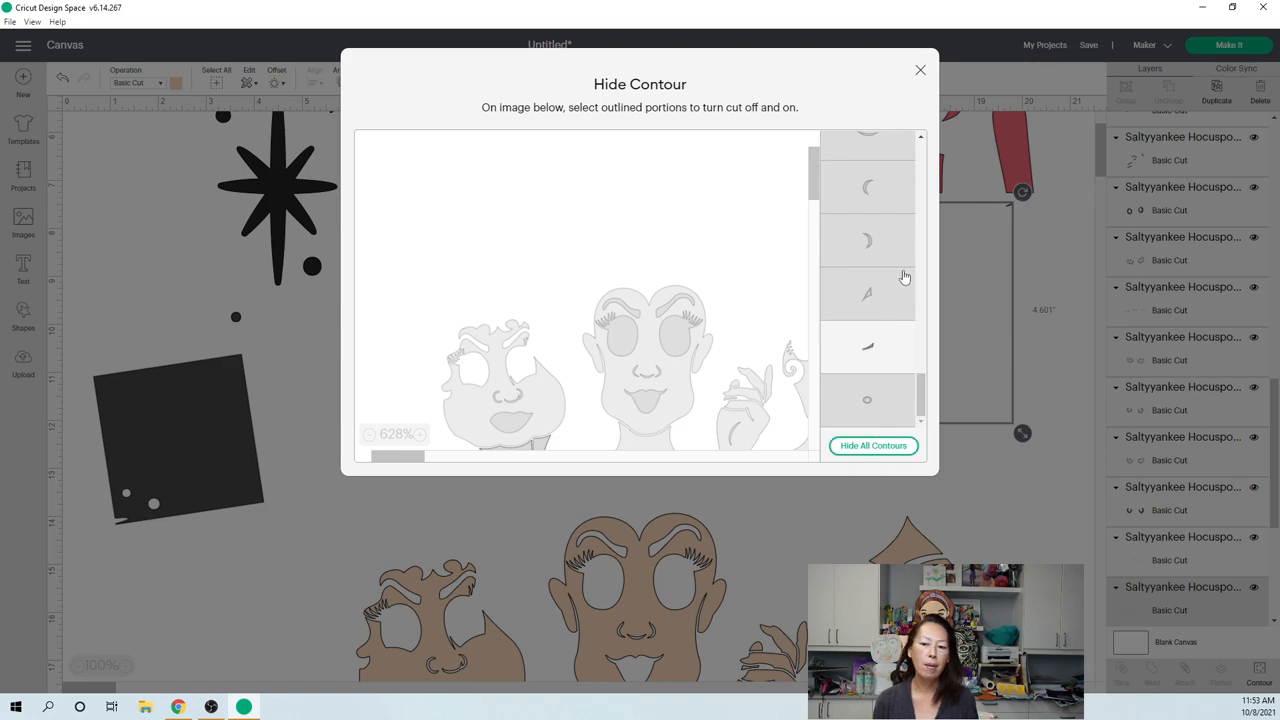
Step: Hide every contour, restore only the triangle outline, turn off the centre face, and close
click(873, 445)
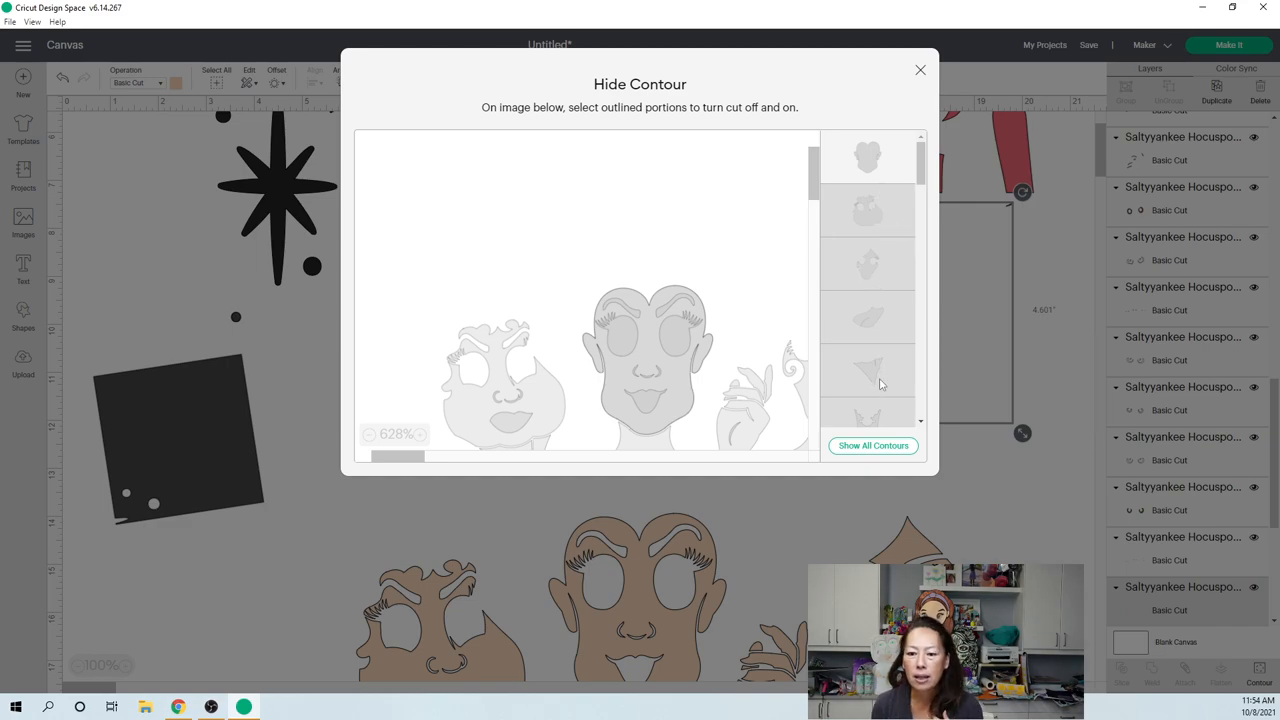
click(880, 378)
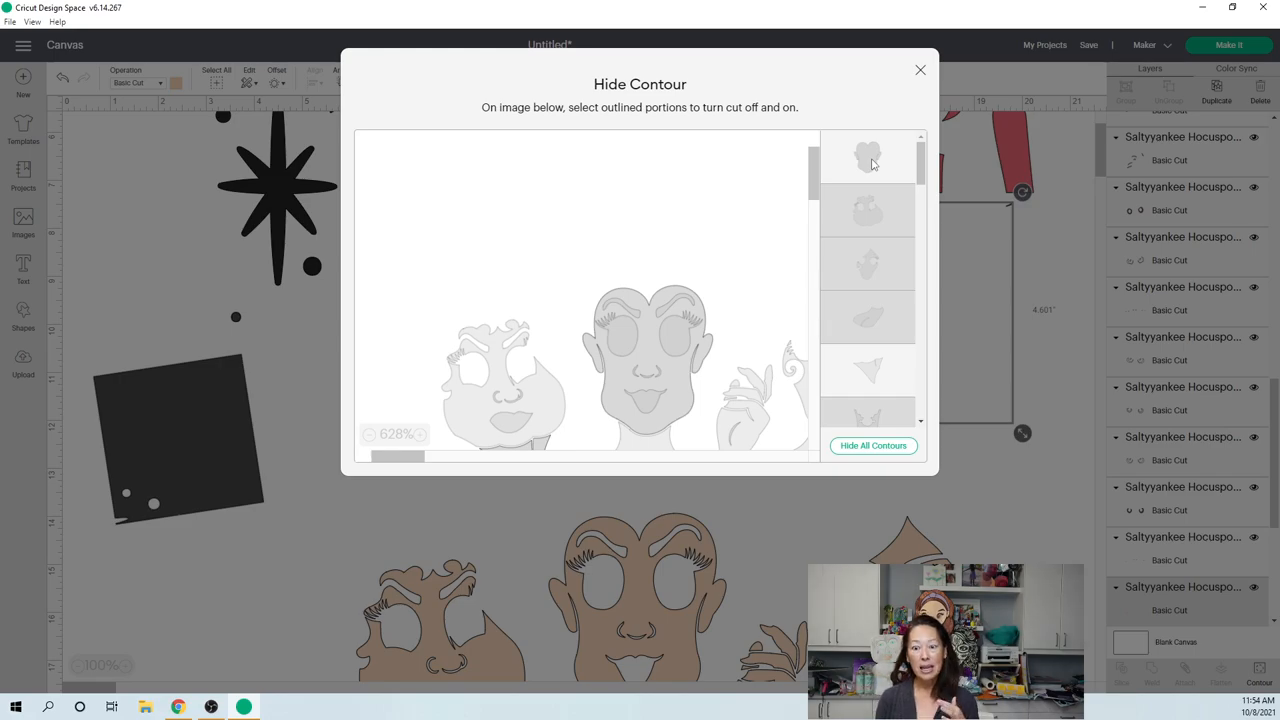
click(870, 162)
click(921, 73)
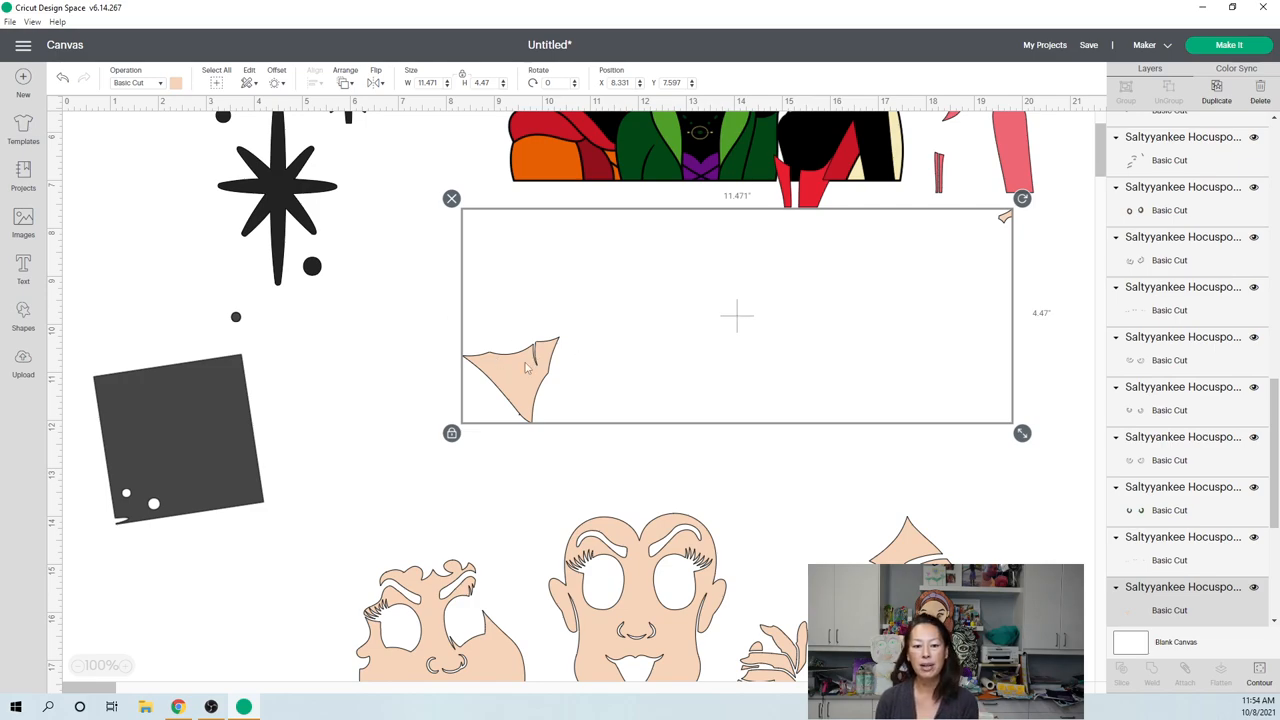
Step: Bring the faces group up into view and hide its triangle contour so the left face loses its point
drag(527, 368, 558, 240)
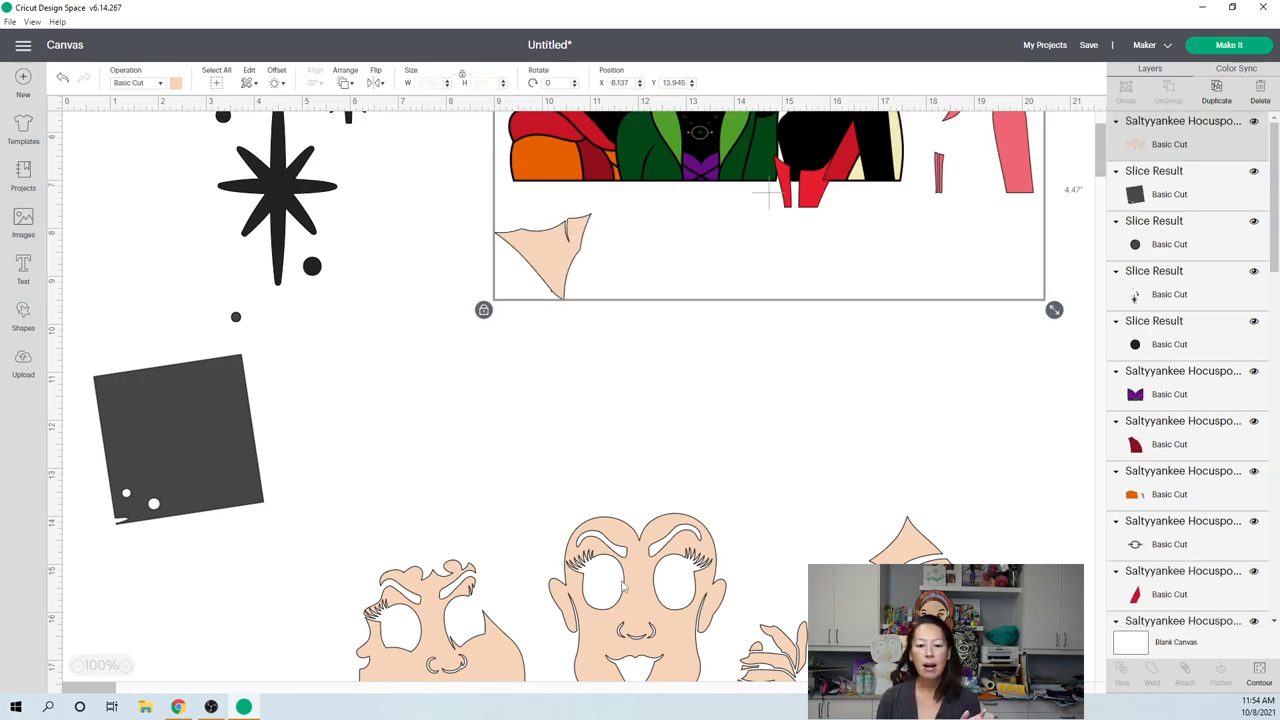
drag(623, 585, 548, 373)
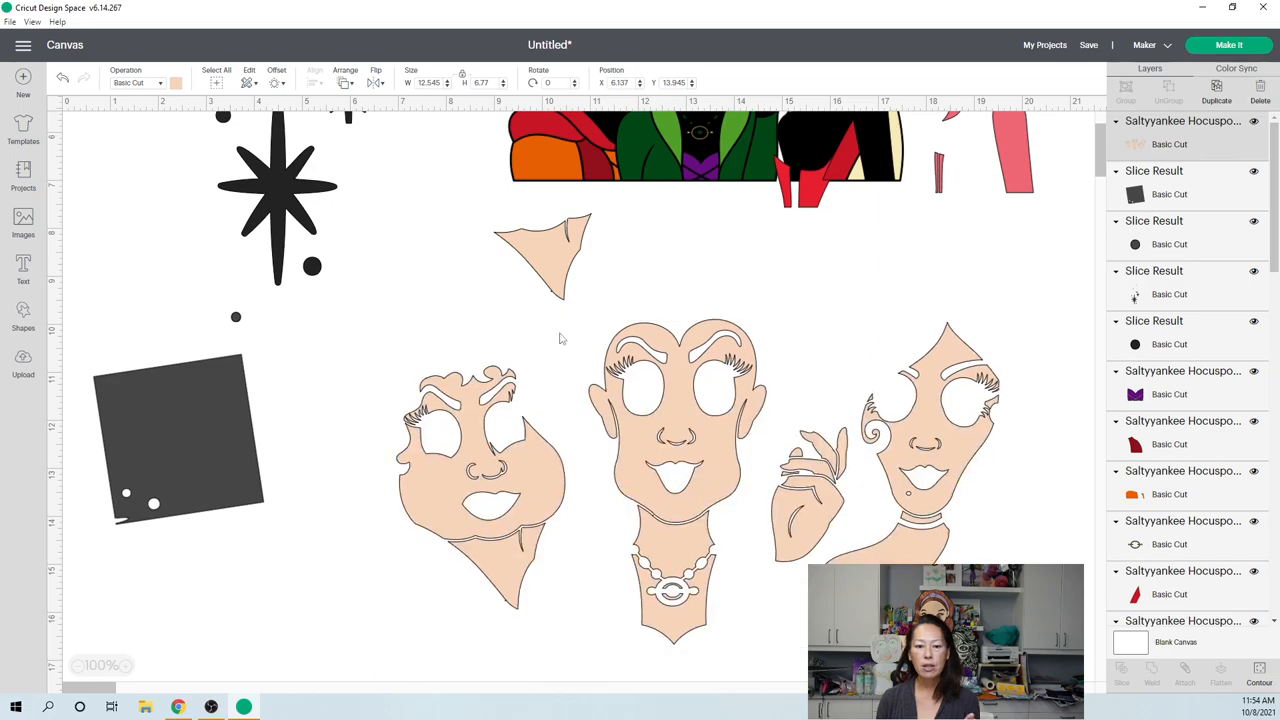
click(1260, 670)
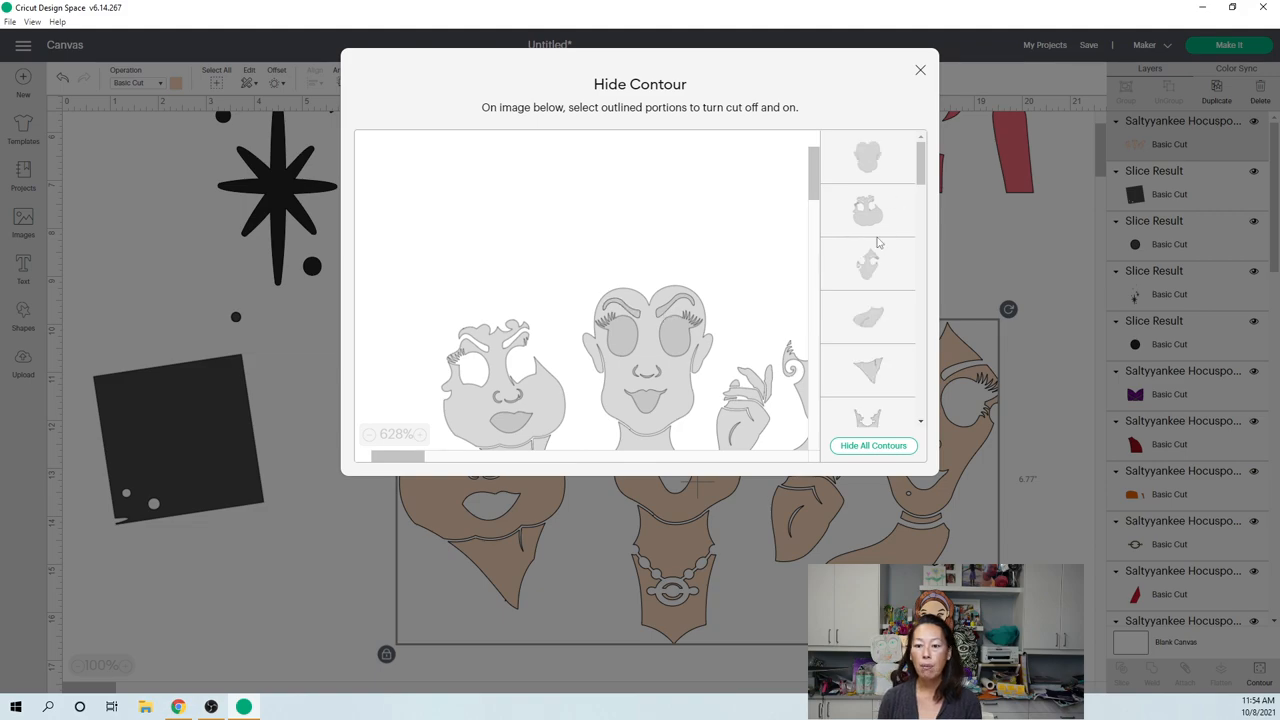
click(878, 378)
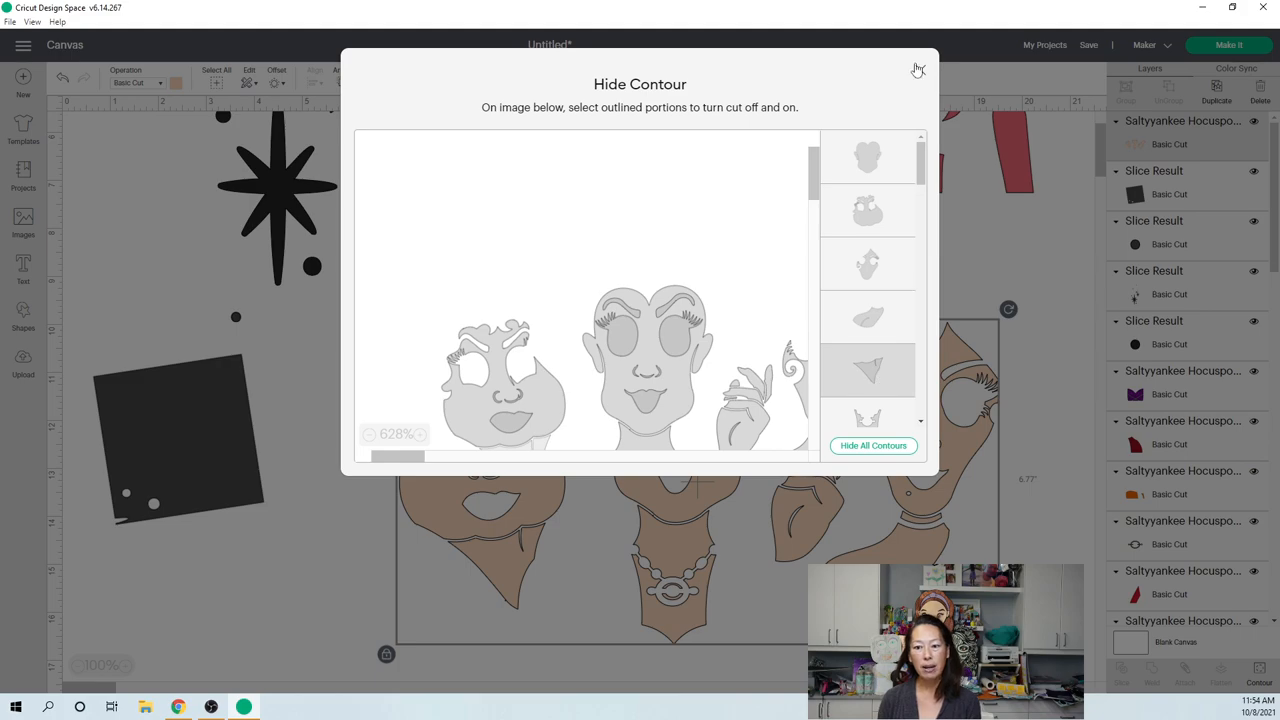
click(922, 74)
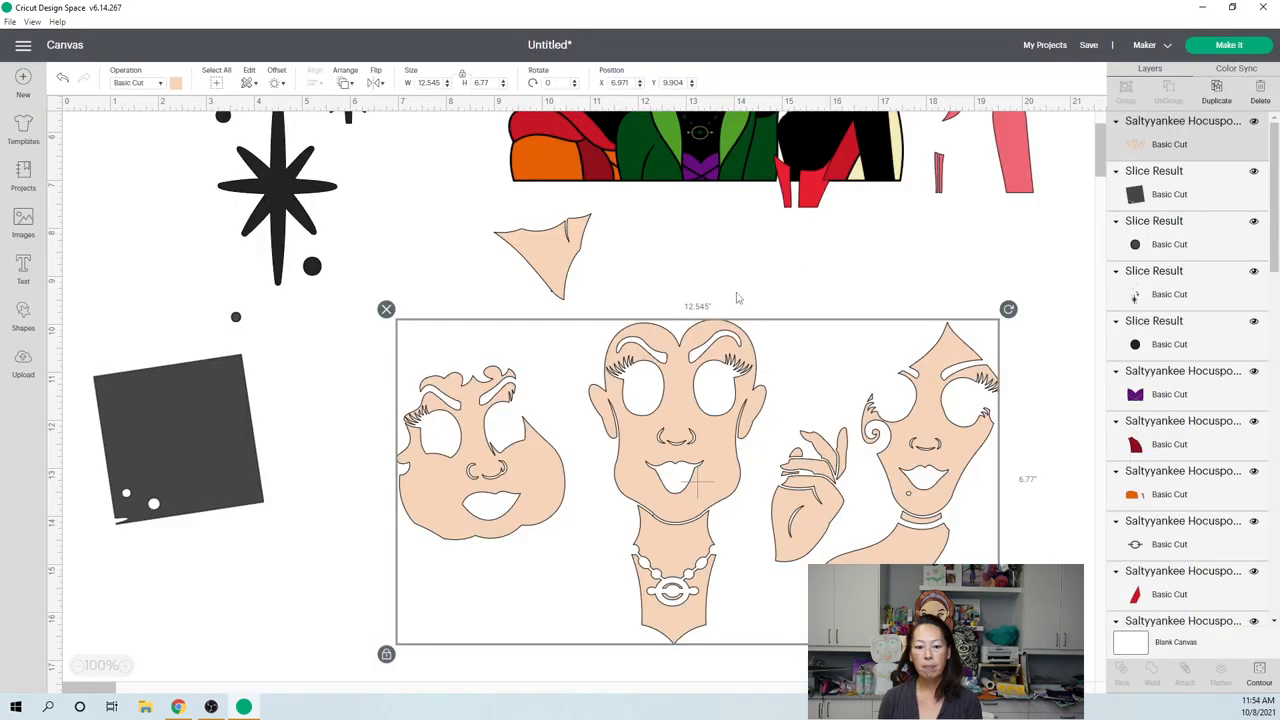
Step: Place the triangle over the left face, marquee-select faces and triangle together, and delete them
click(561, 258)
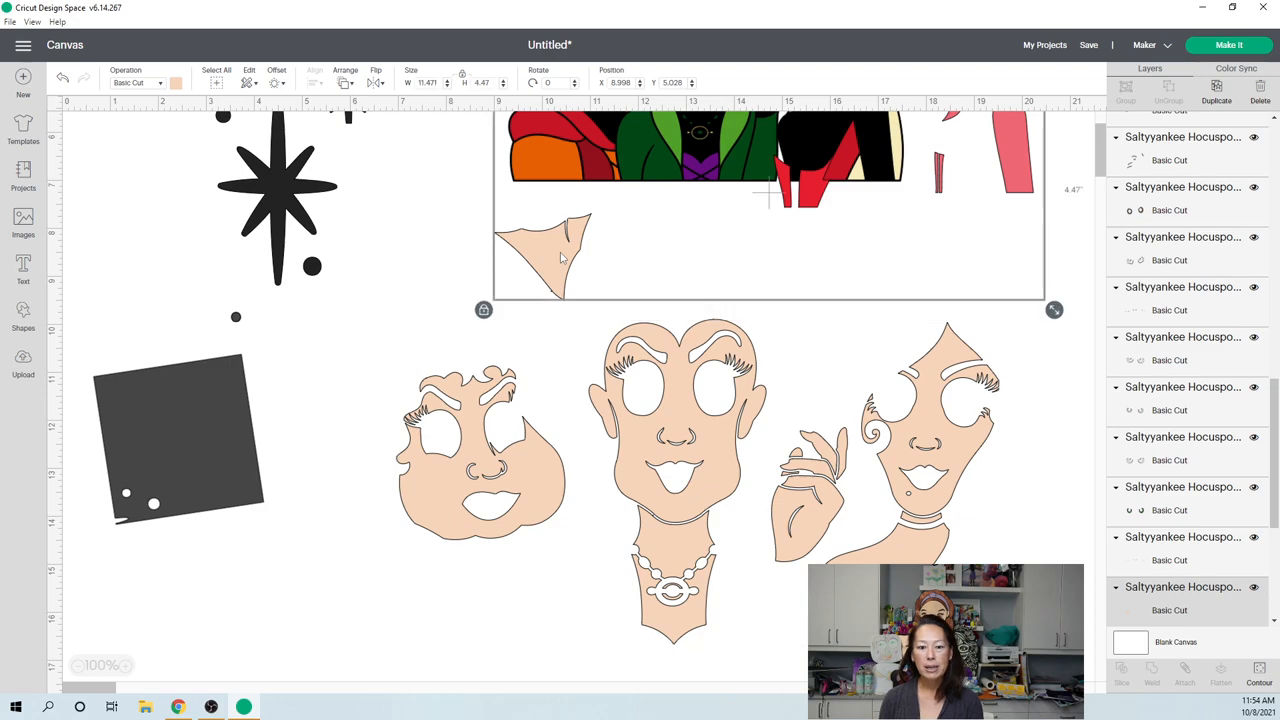
mouse_move(561, 258)
mouse_down()
mouse_move(507, 592)
mouse_move(513, 566)
mouse_up()
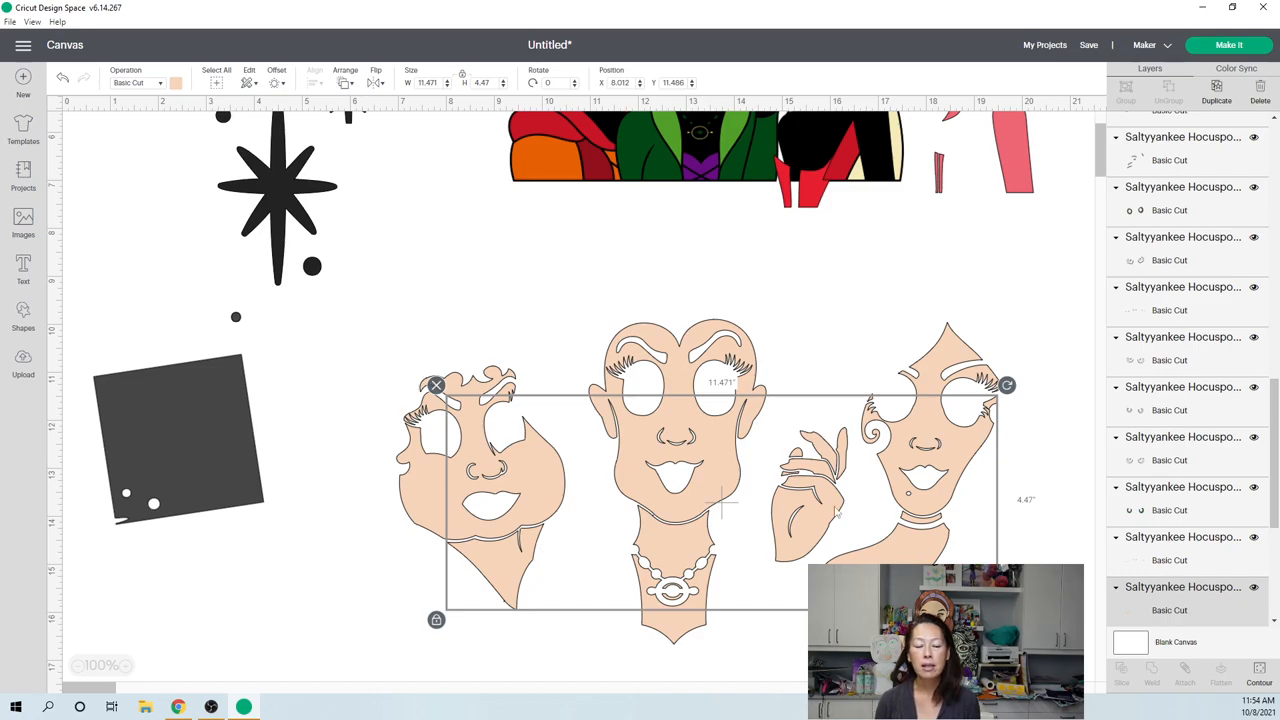
click(722, 500)
drag(968, 660, 478, 396)
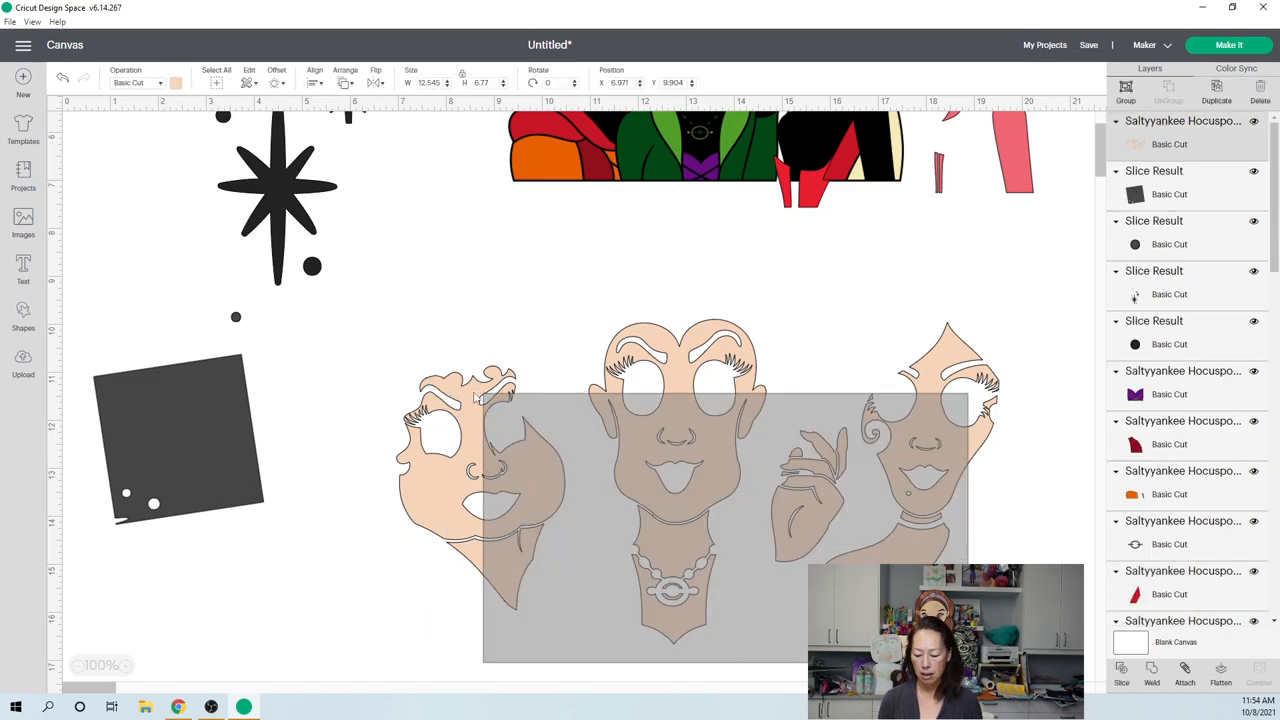
key(Delete)
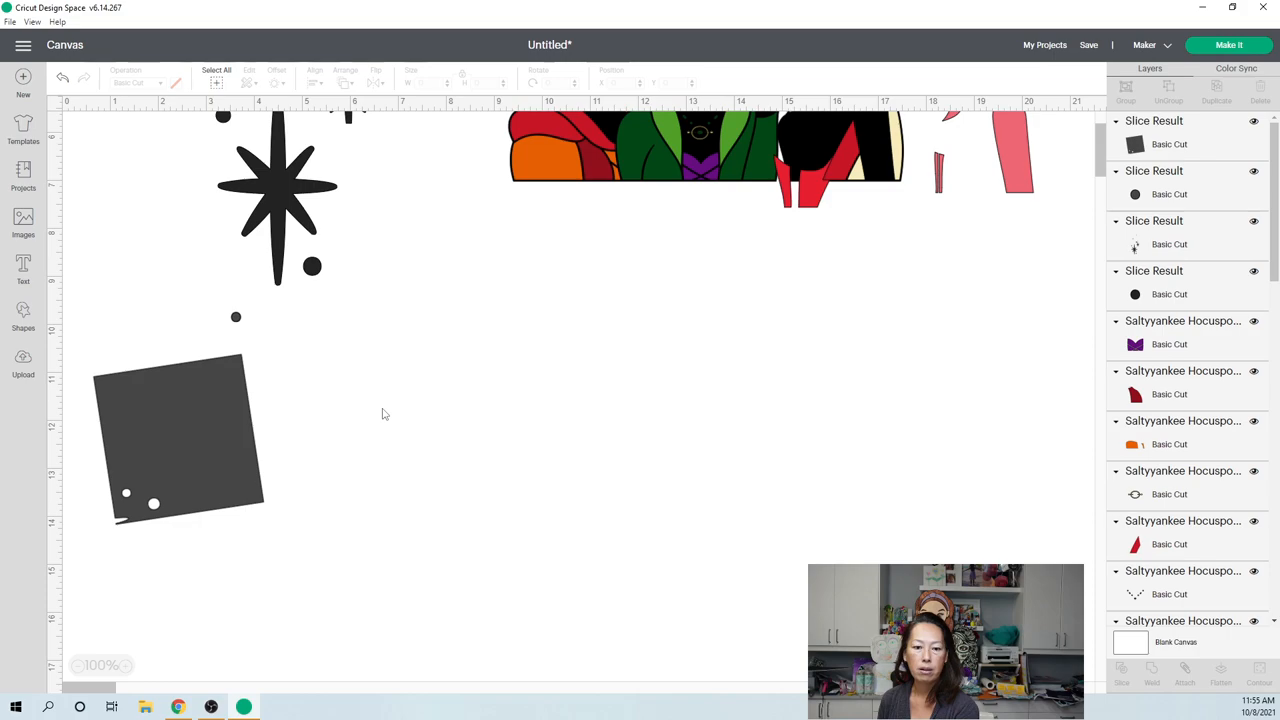
scroll(381, 414, up, 4)
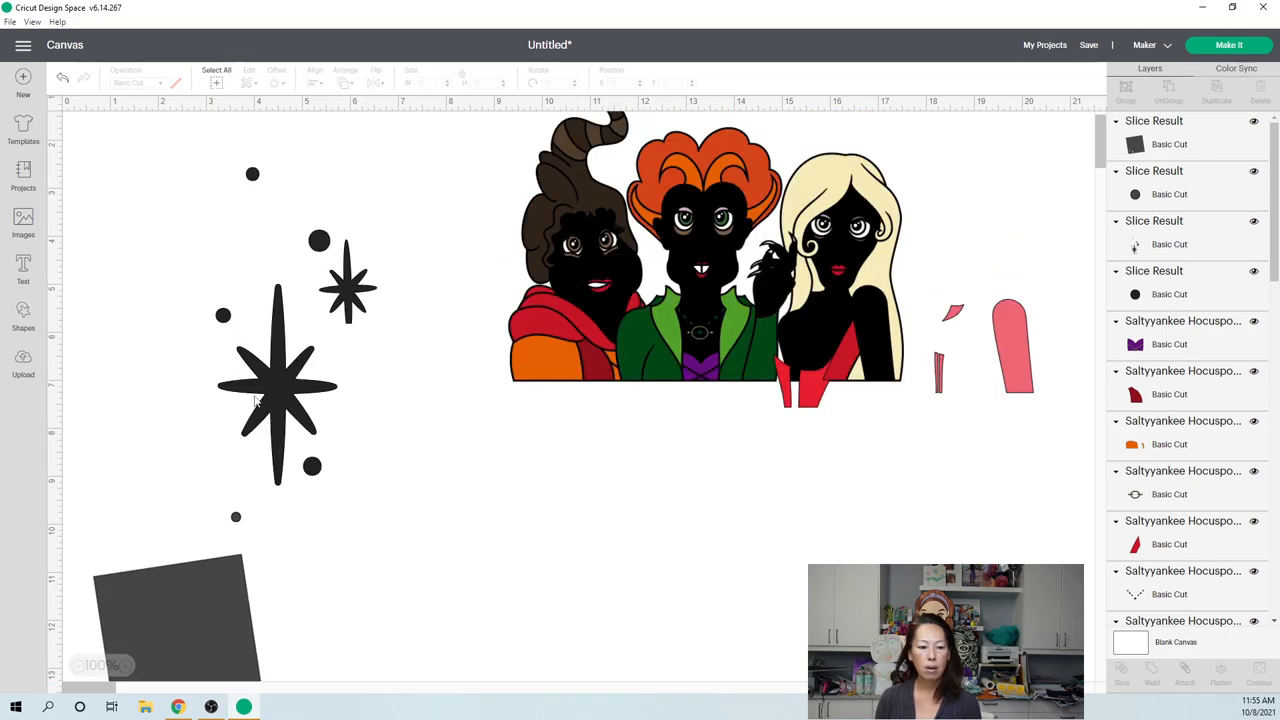
Step: Delete the dark rotated square and move the star cluster aside from the stray dots
click(262, 402)
click(209, 583)
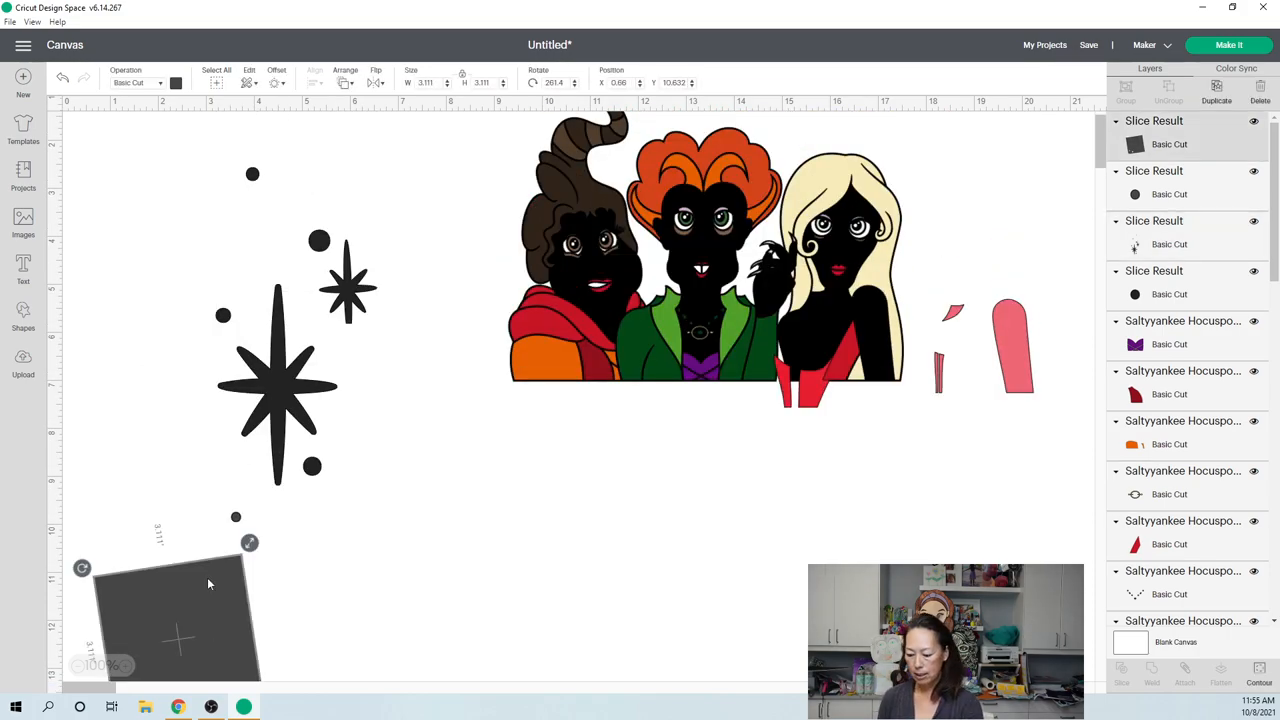
key(Delete)
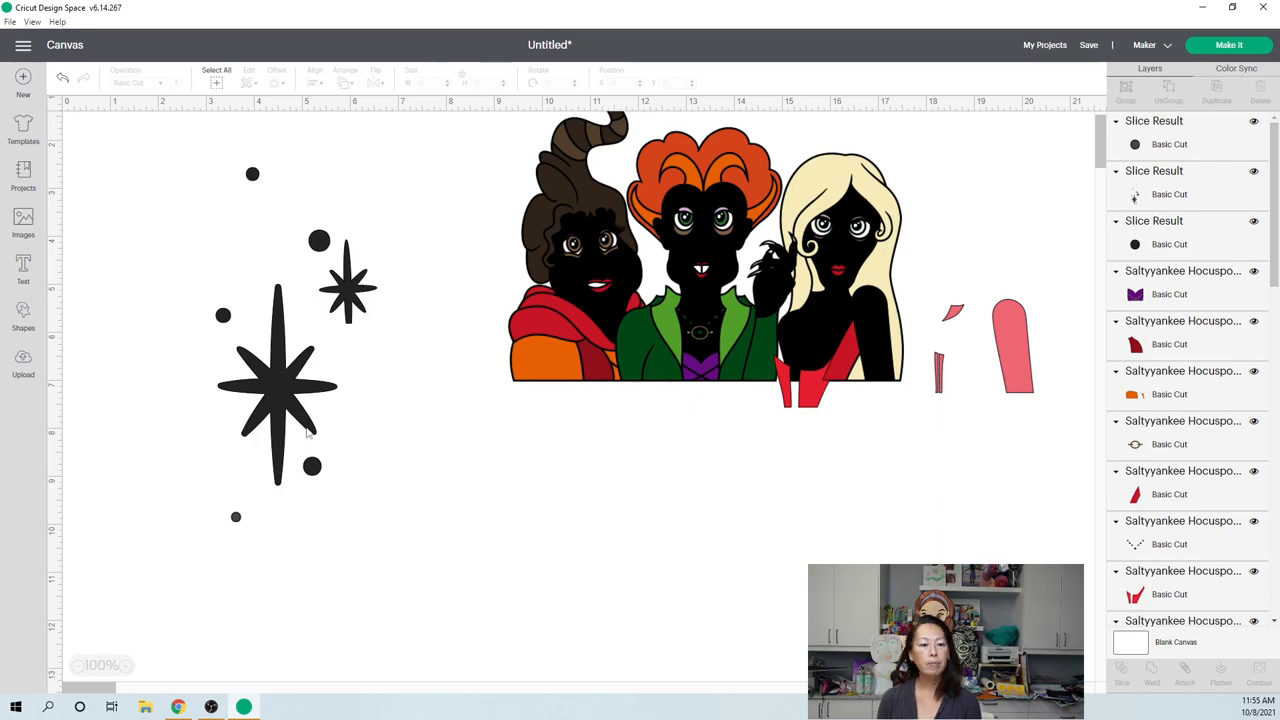
click(300, 420)
mouse_move(264, 392)
mouse_down()
mouse_move(222, 500)
mouse_move(206, 460)
mouse_up()
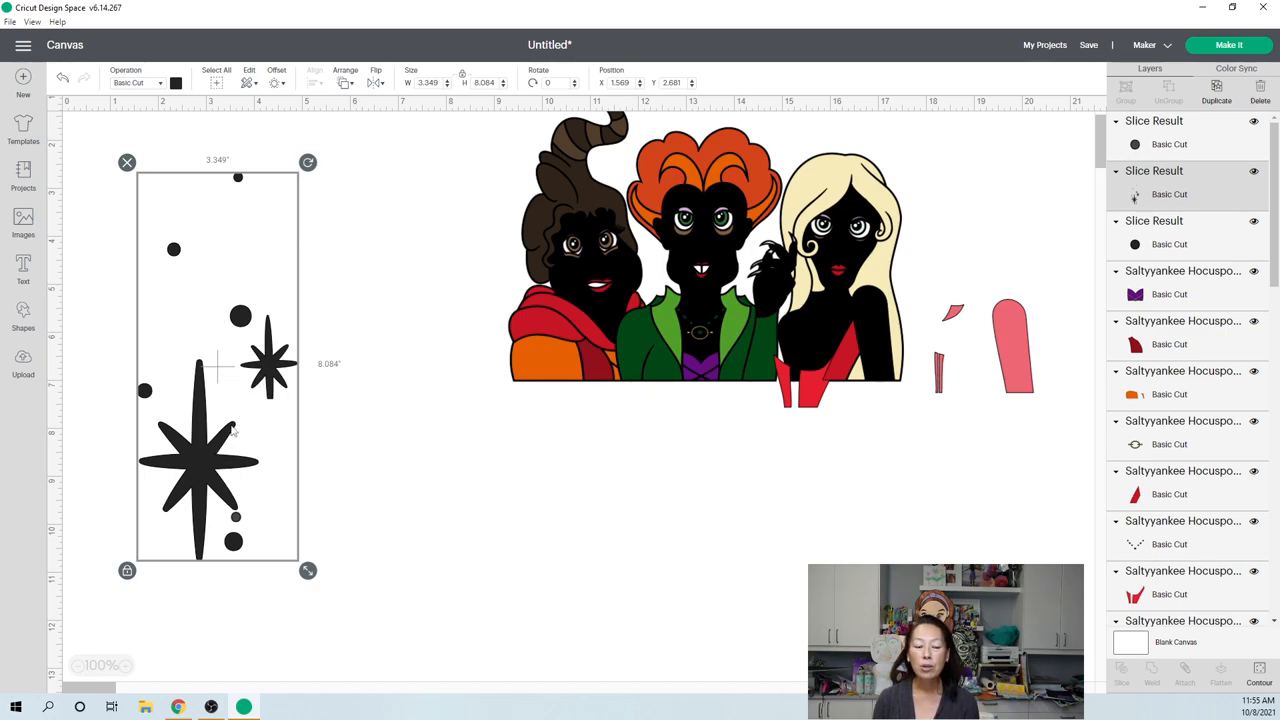
drag(280, 449, 457, 465)
Step: Delete the two stray small dots and drag the star cluster back to the left
click(238, 525)
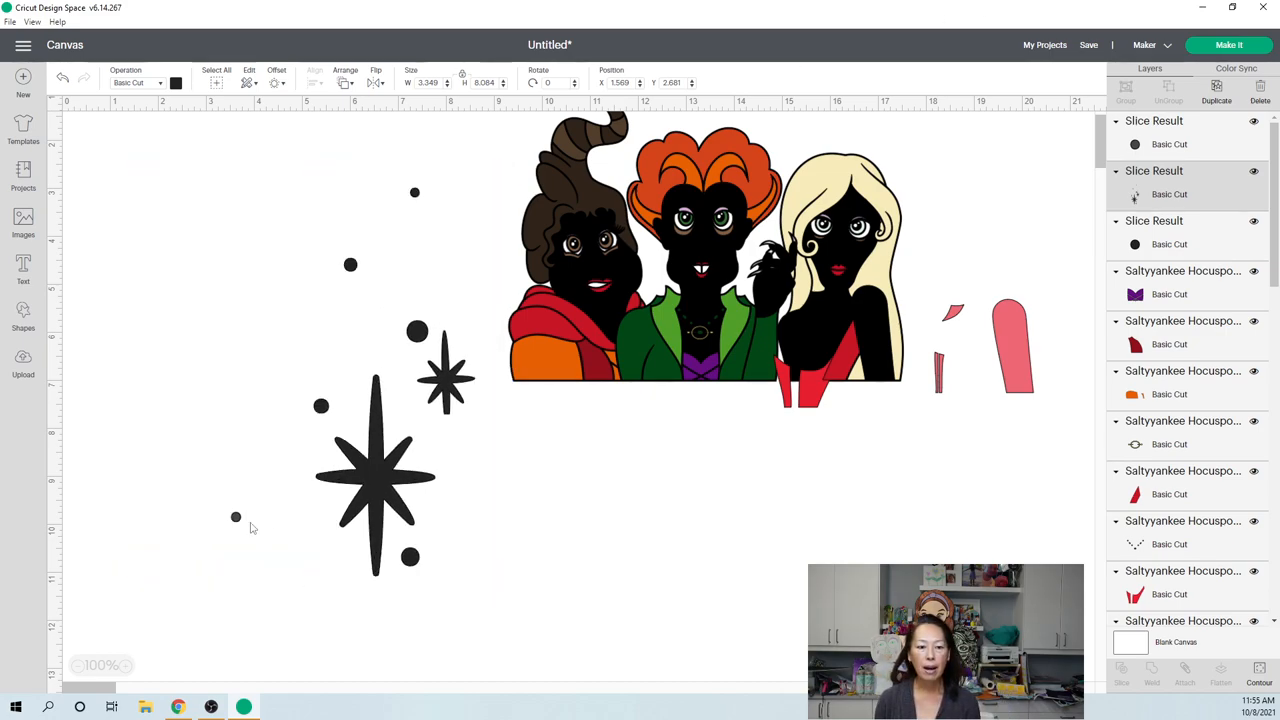
click(237, 519)
key(Delete)
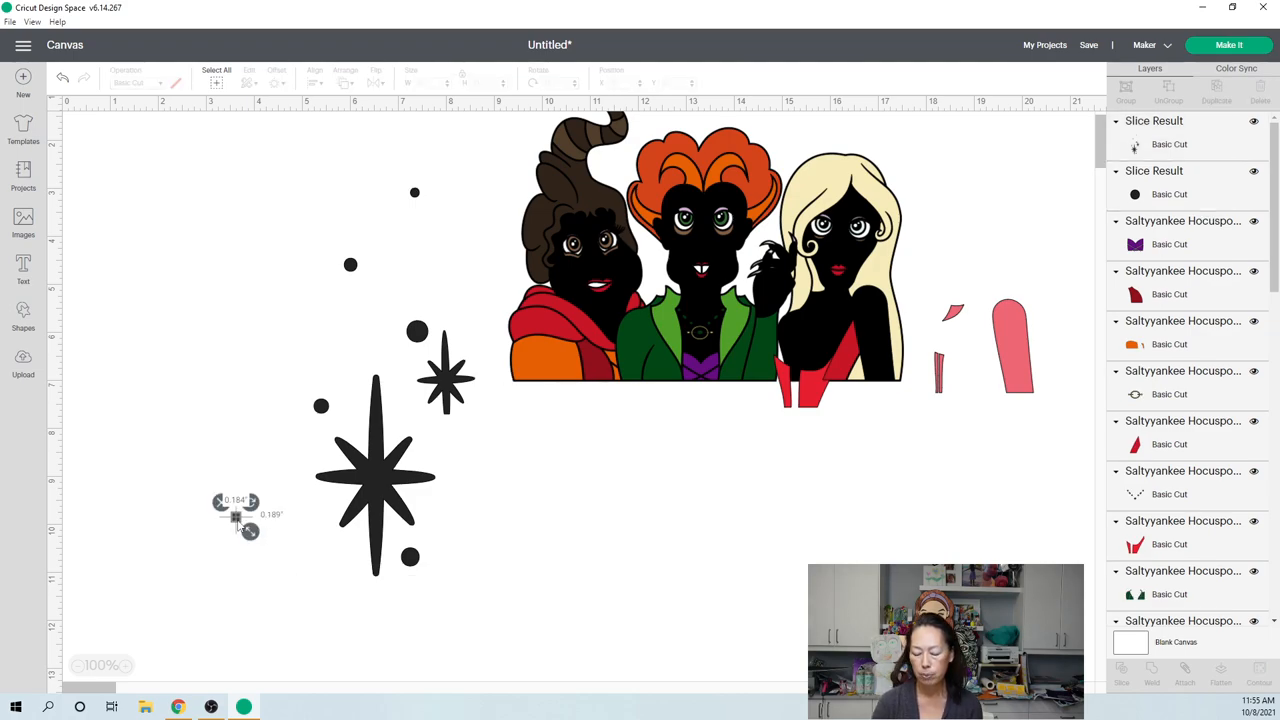
key(ctrl+z)
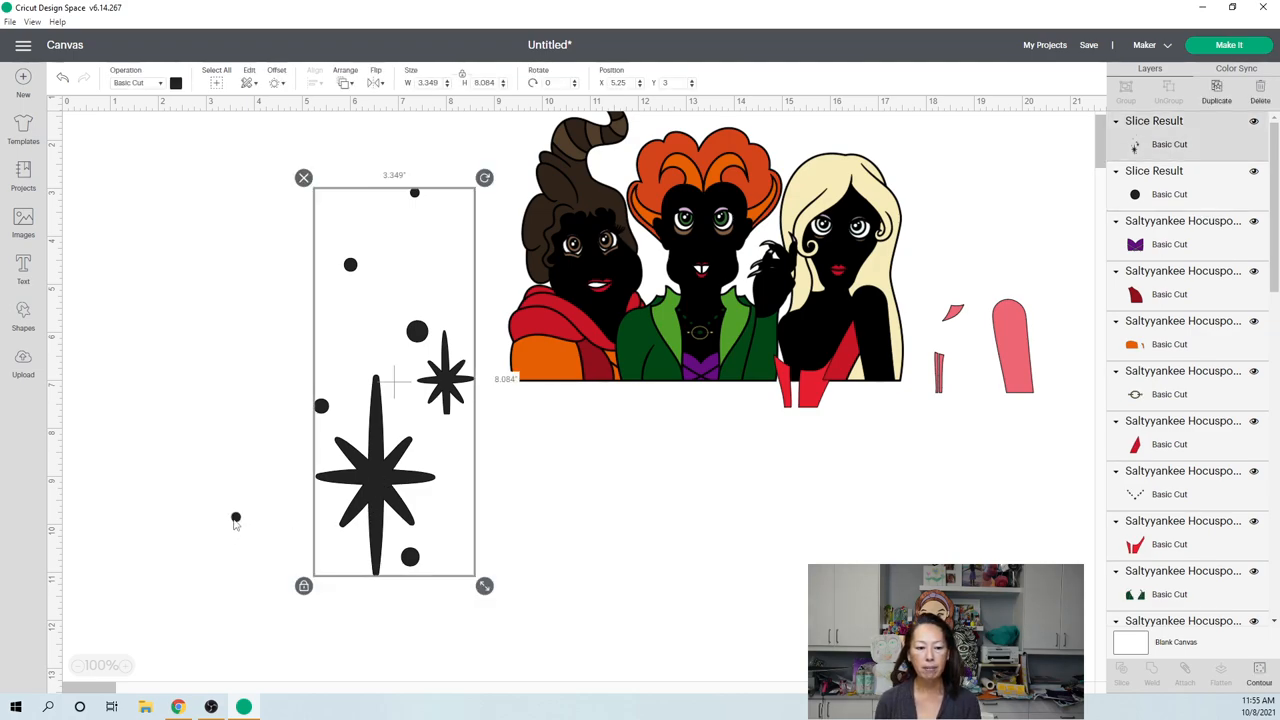
click(236, 518)
key(Delete)
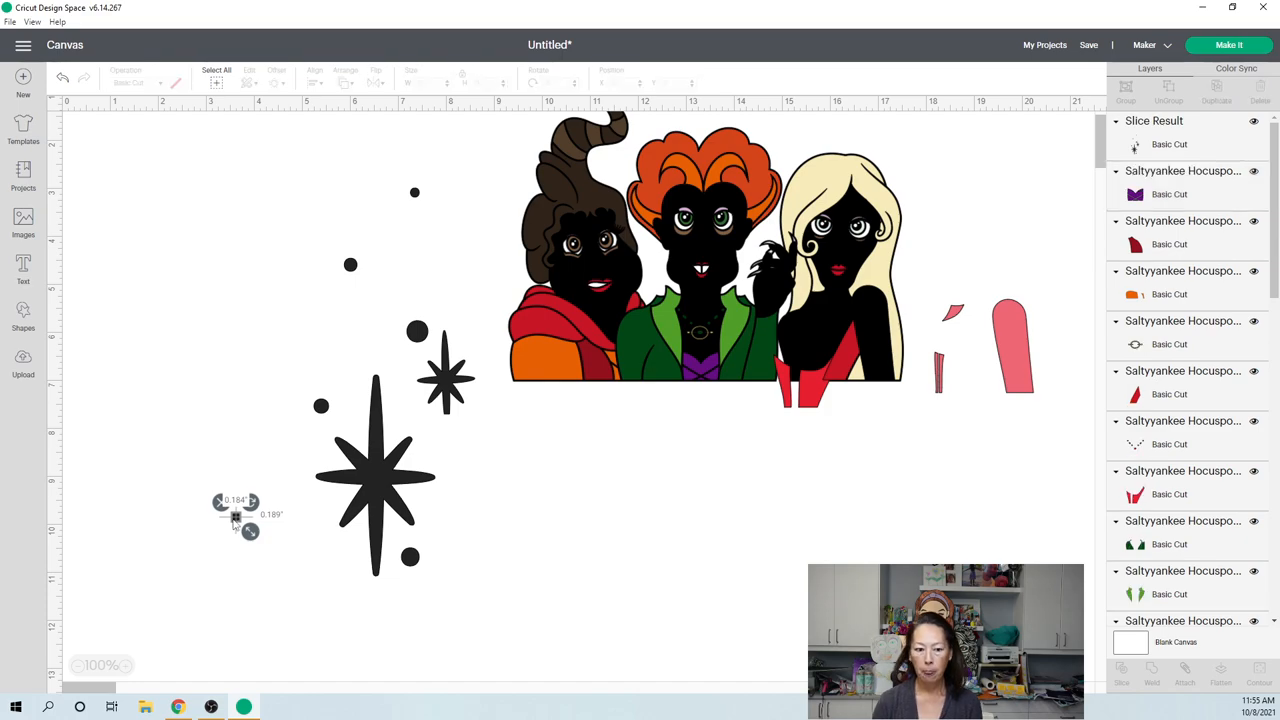
drag(369, 486, 175, 460)
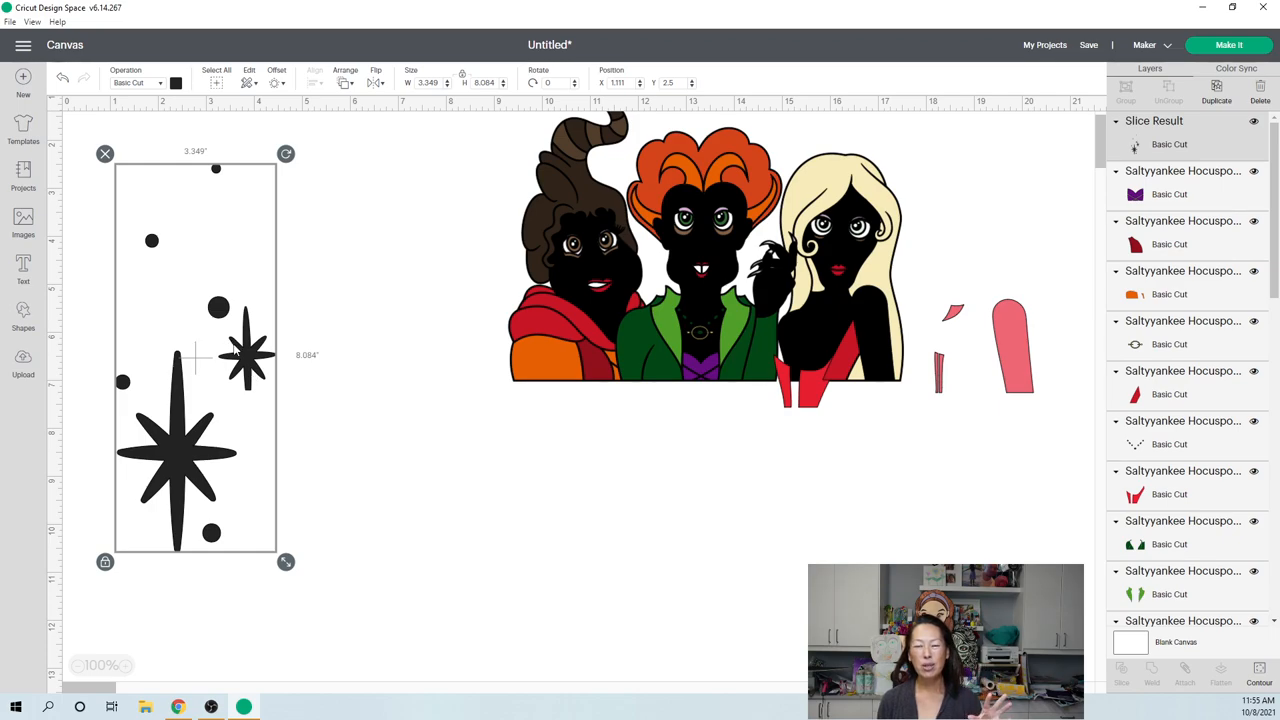
Step: Duplicate the star cluster, move a copy right and hide its contours down to one large star
click(1217, 92)
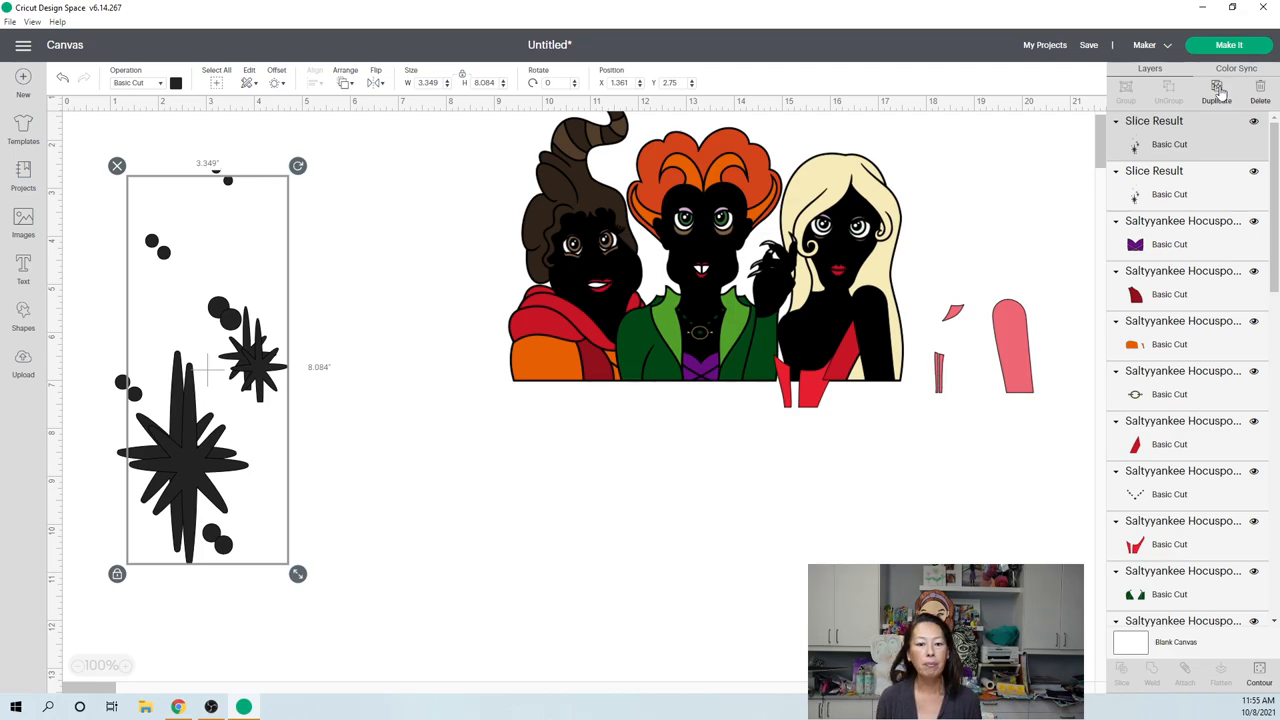
click(1217, 92)
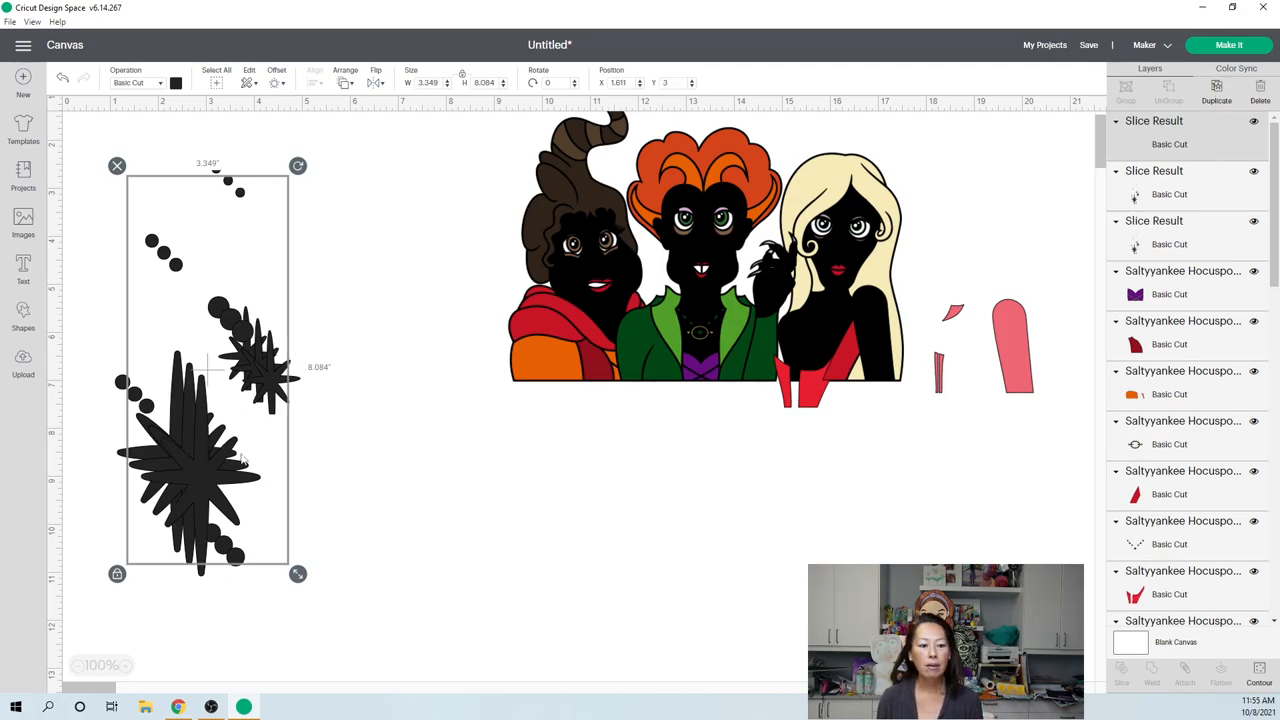
drag(242, 458, 403, 442)
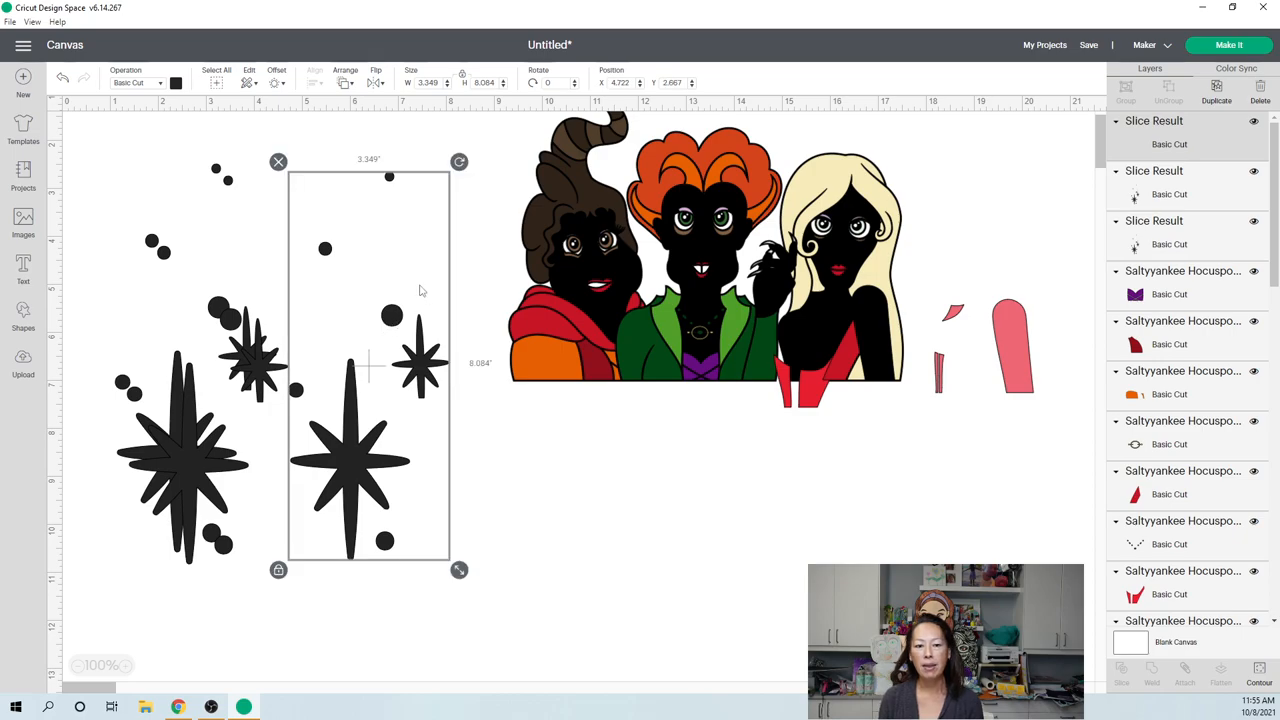
click(1259, 672)
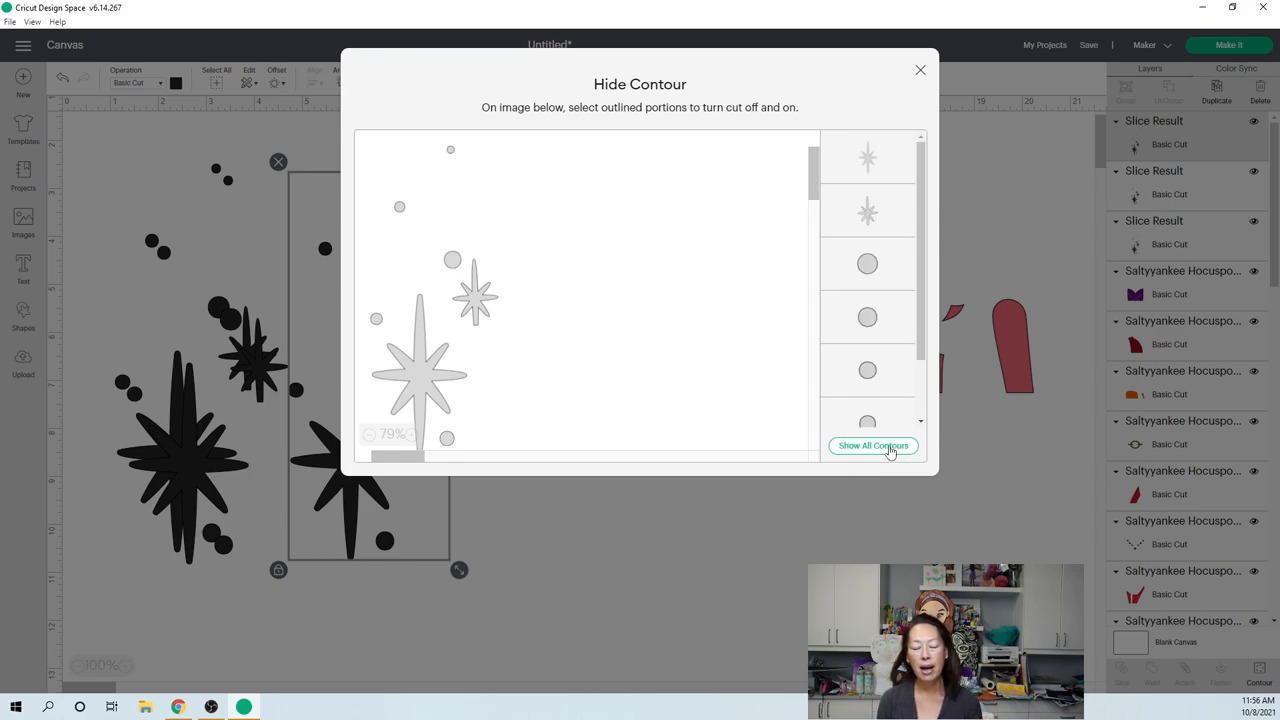
click(873, 445)
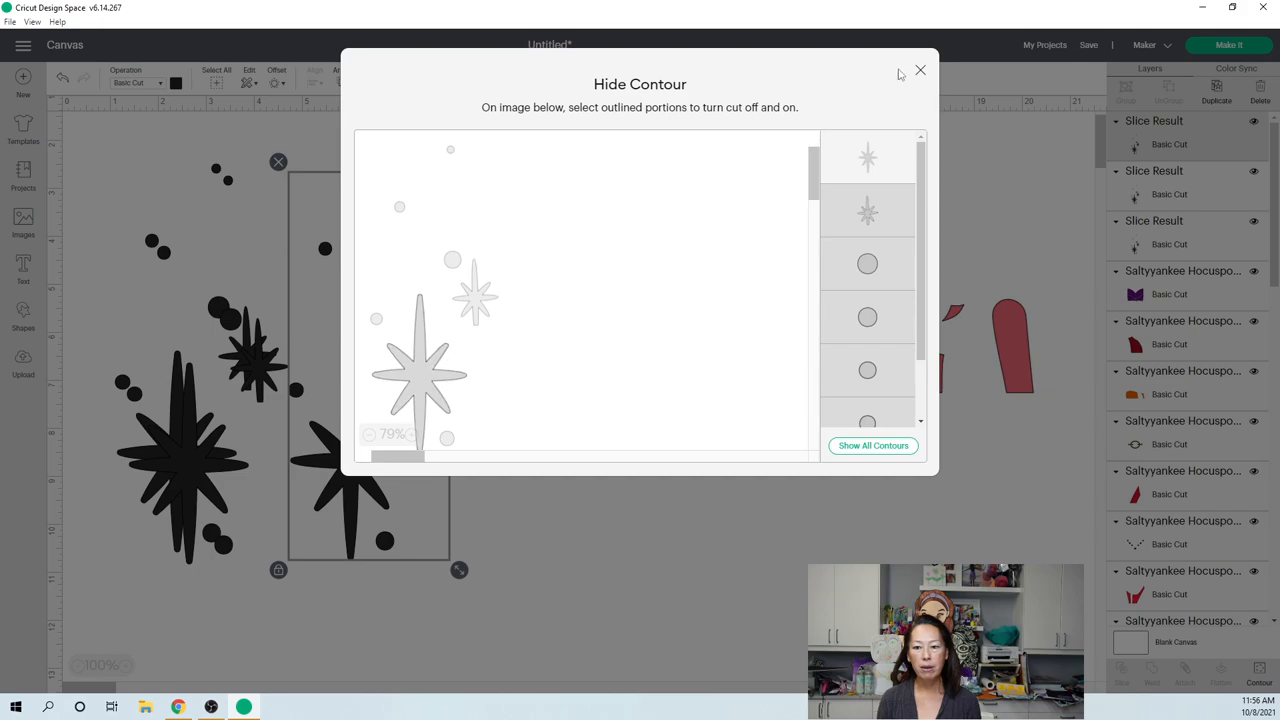
click(920, 72)
Step: Position the lone star beside the remaining sparkle cluster
click(368, 456)
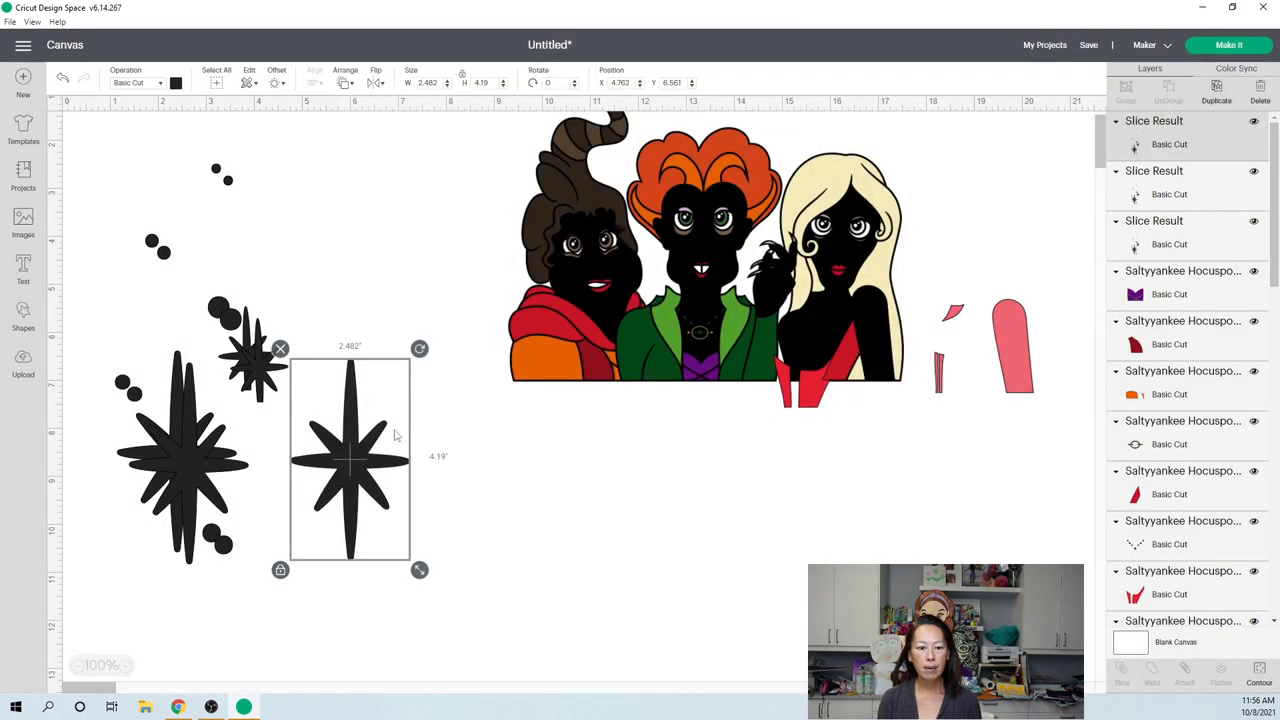
drag(400, 428, 513, 278)
click(258, 368)
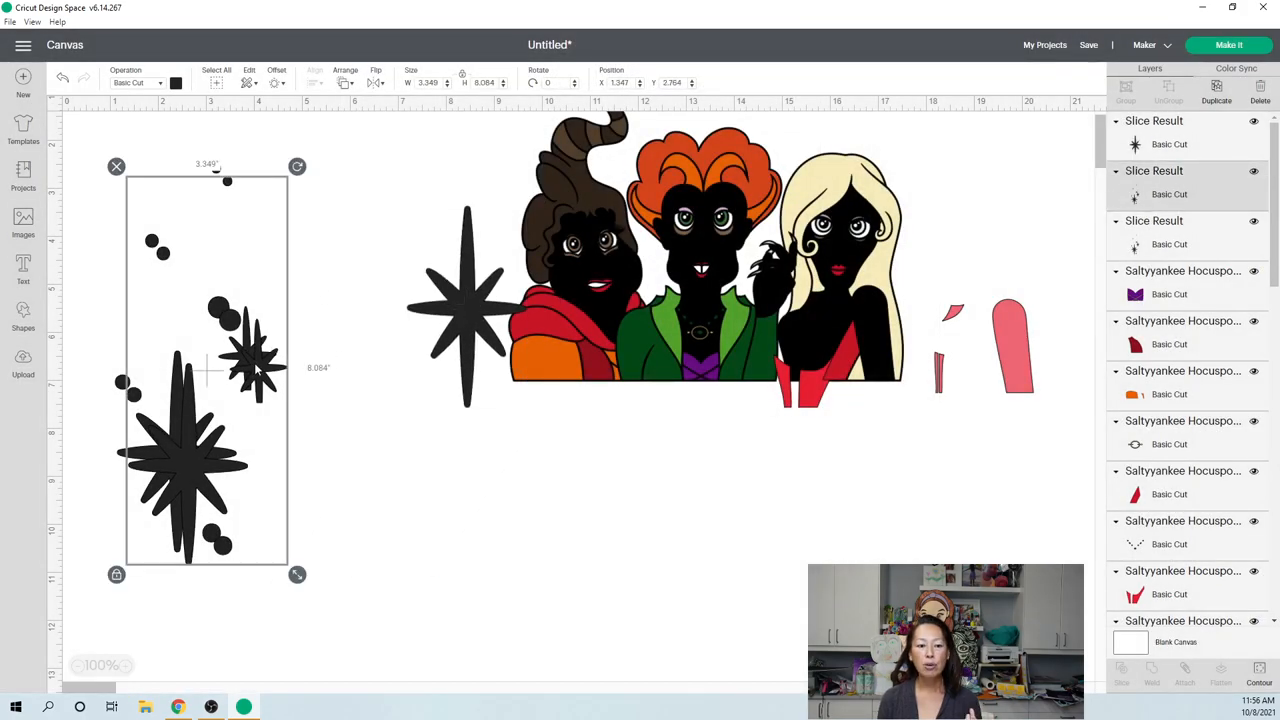
click(464, 294)
drag(464, 294, 362, 298)
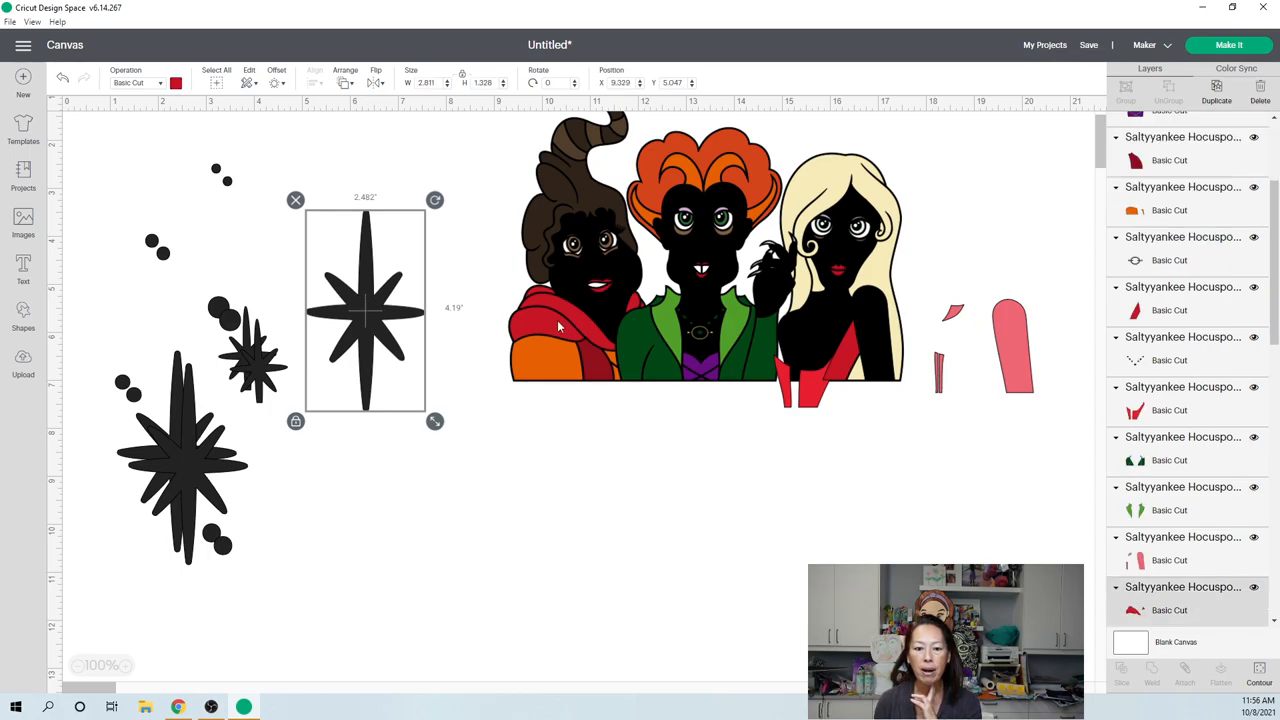
Step: Pull the red hat piece down below the witches and enlarge it to about 13.1 by 6.2 inches
drag(558, 325, 547, 501)
scroll(620, 463, down, 1)
drag(644, 468, 999, 637)
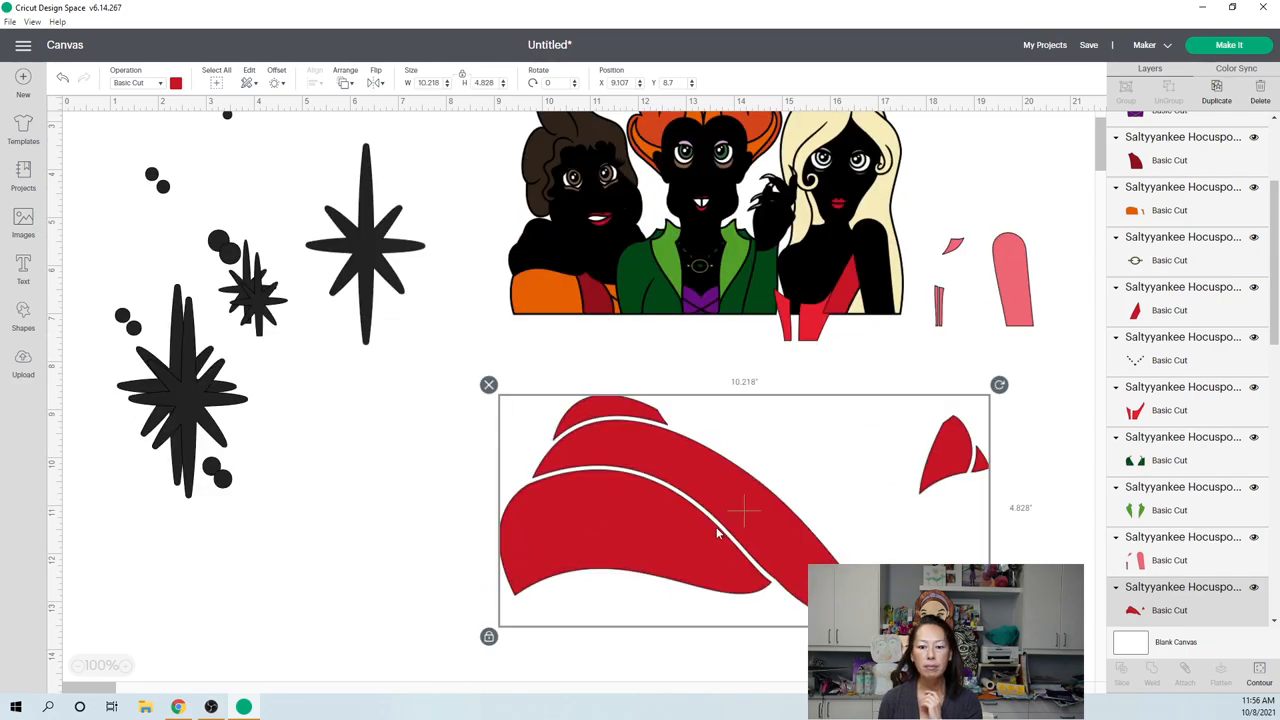
drag(717, 530, 643, 488)
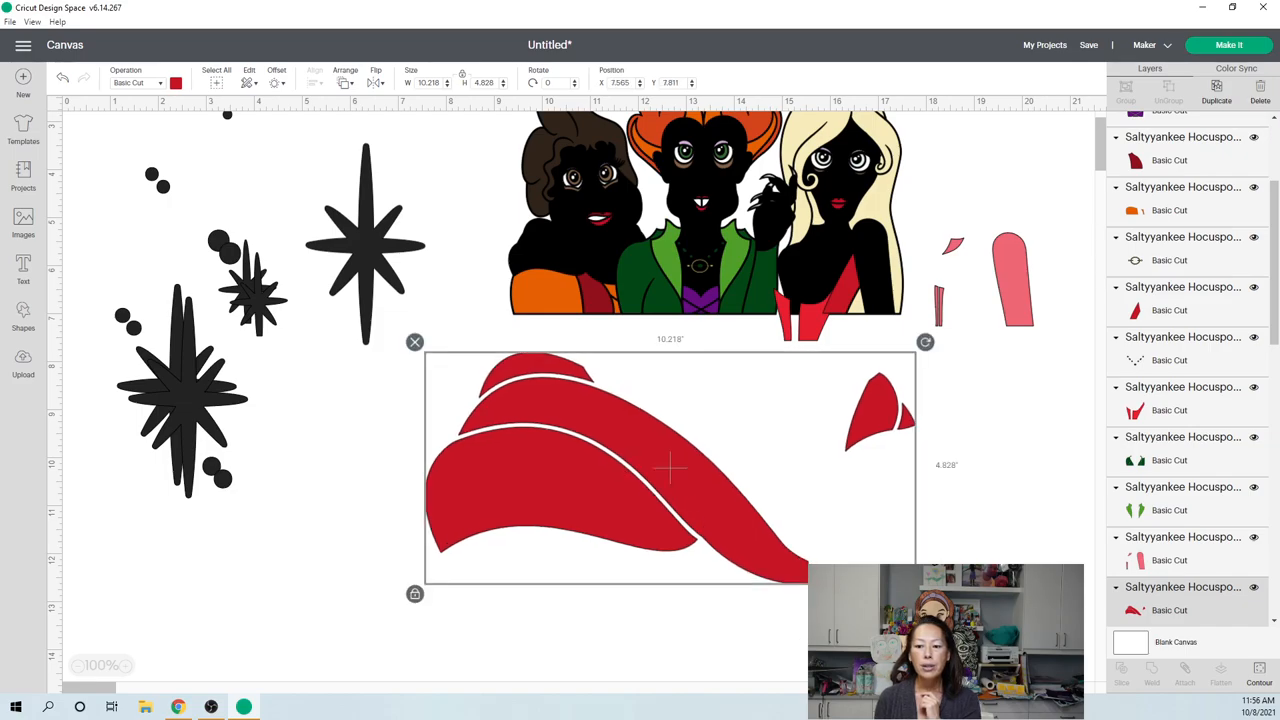
drag(915, 583, 1052, 648)
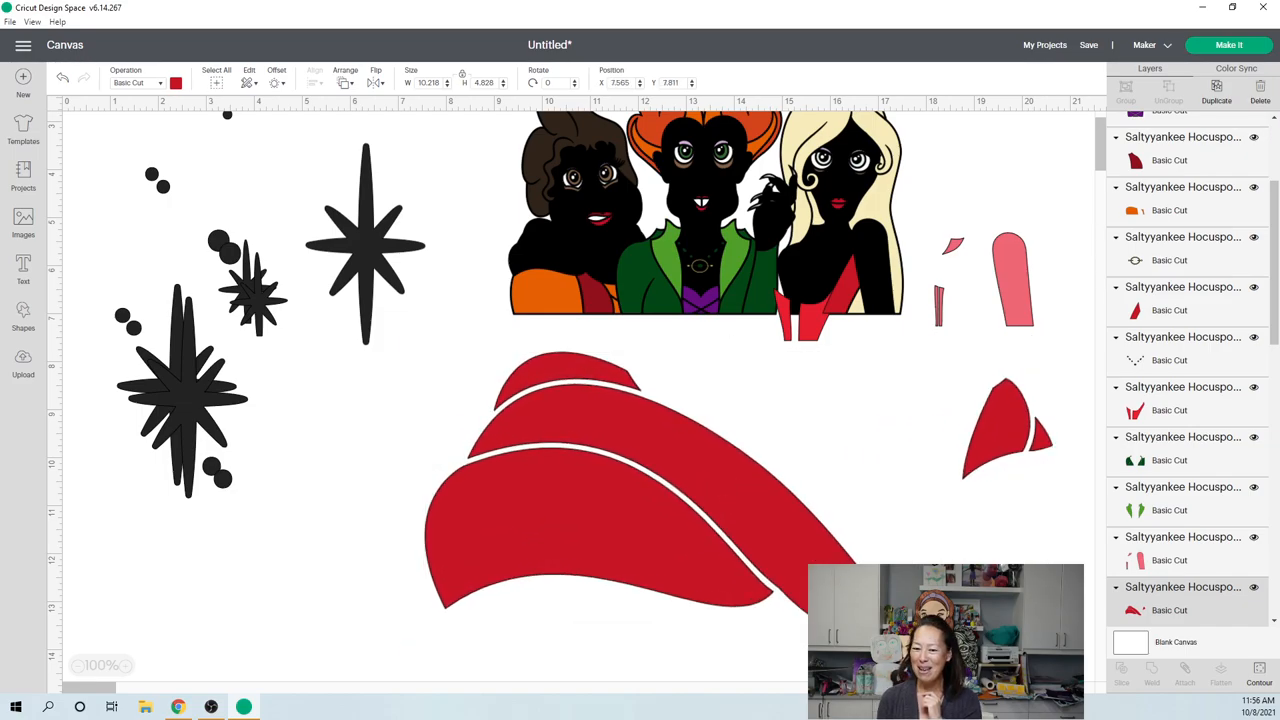
drag(766, 539, 704, 525)
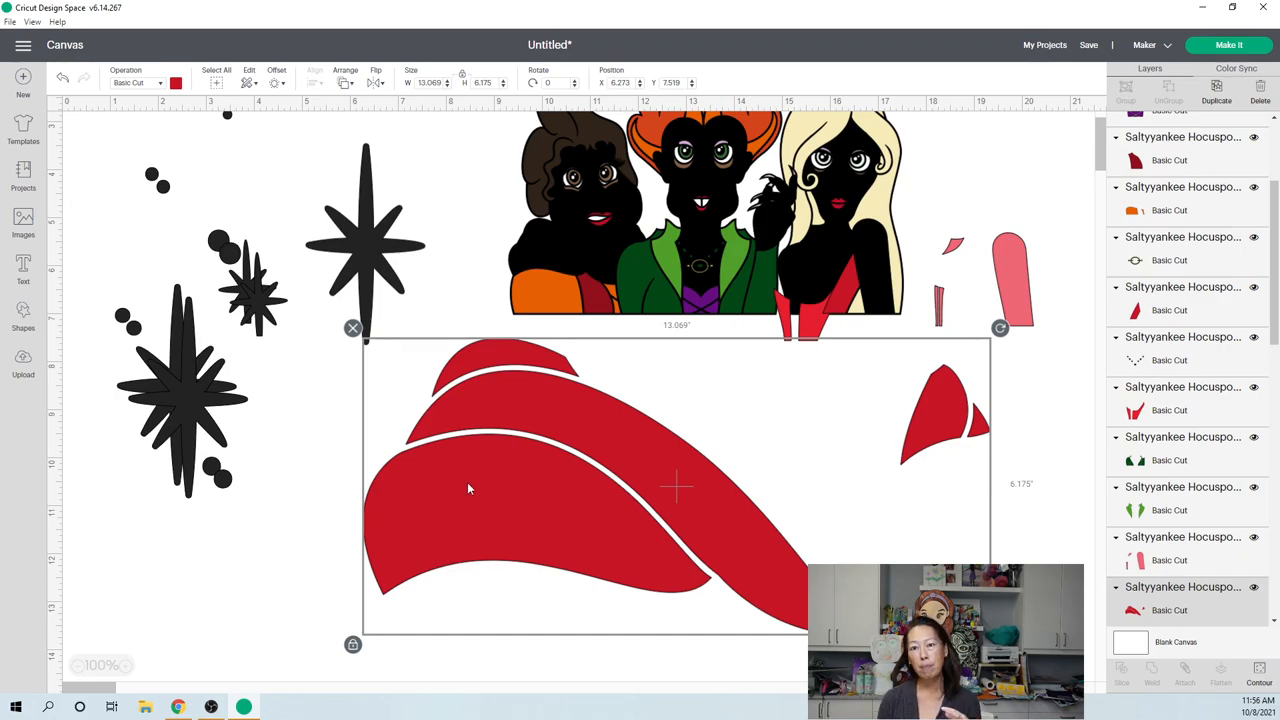
Step: Insert a grey Circle from Shapes onto the canvas over the red hat
click(22, 322)
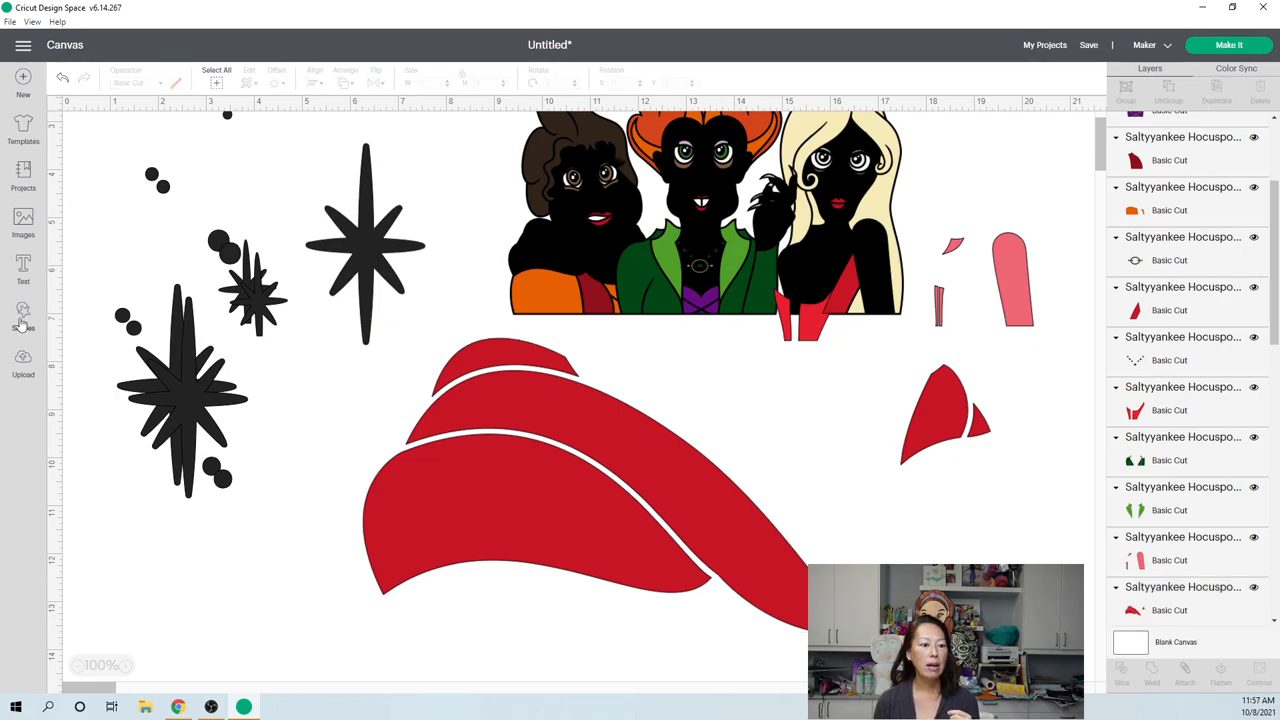
click(123, 195)
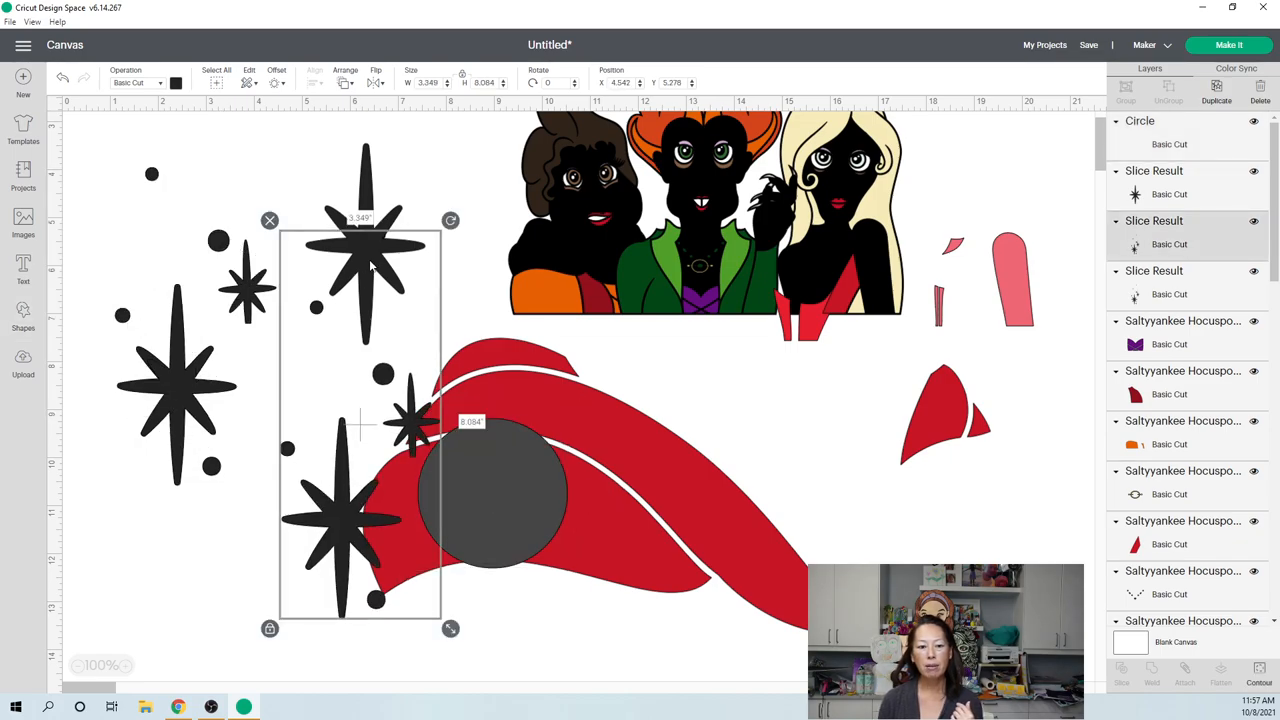
Step: Delete the large star and both remaining star-and-dot clusters
click(280, 252)
key(Delete)
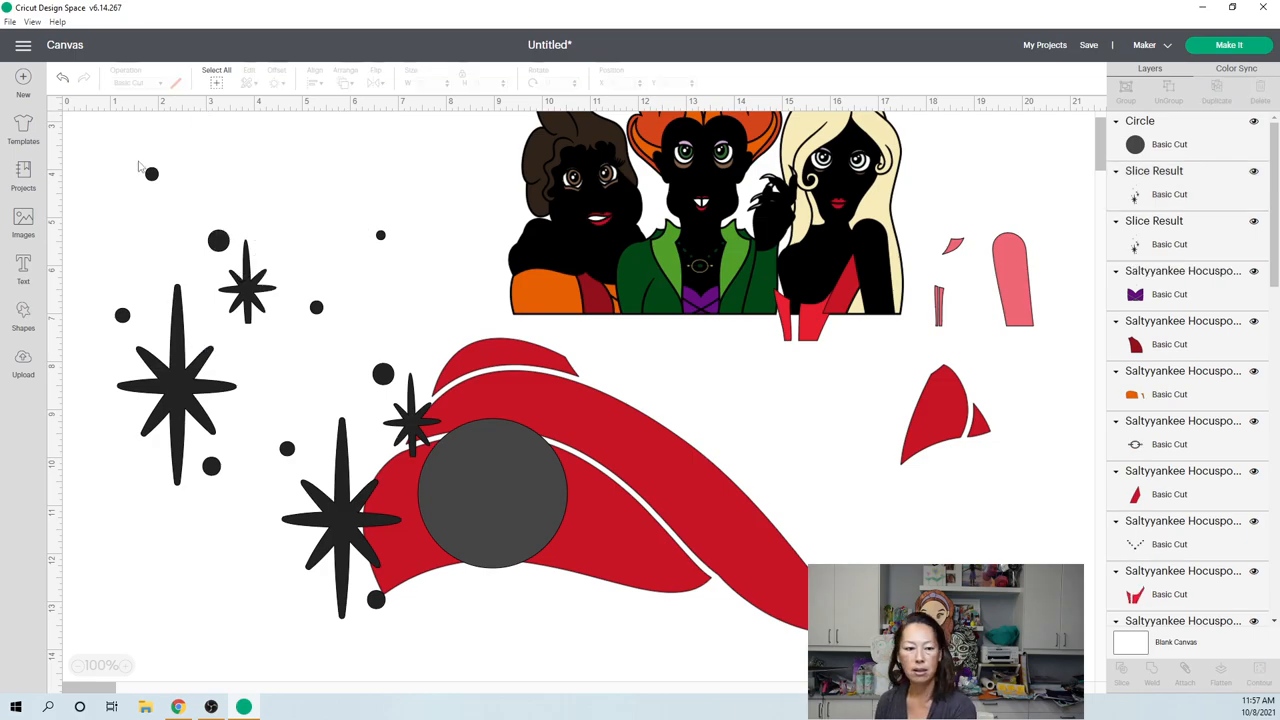
drag(70, 131, 279, 387)
key(Delete)
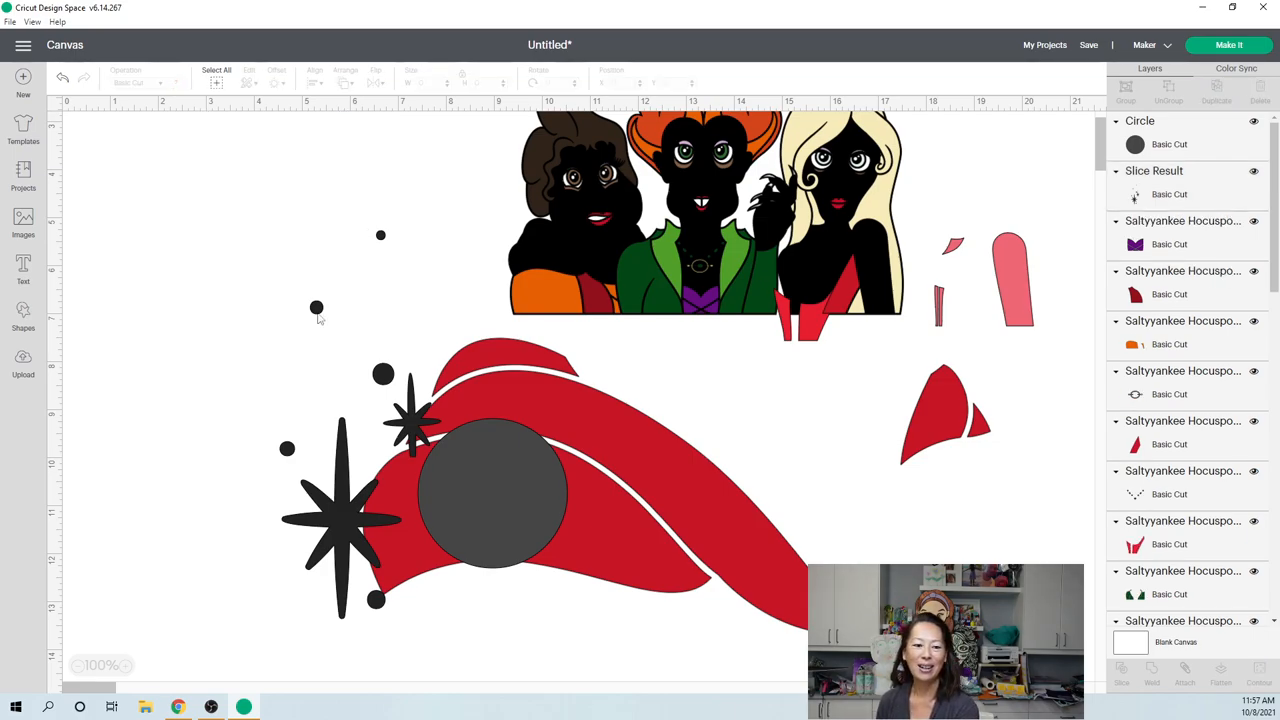
click(318, 312)
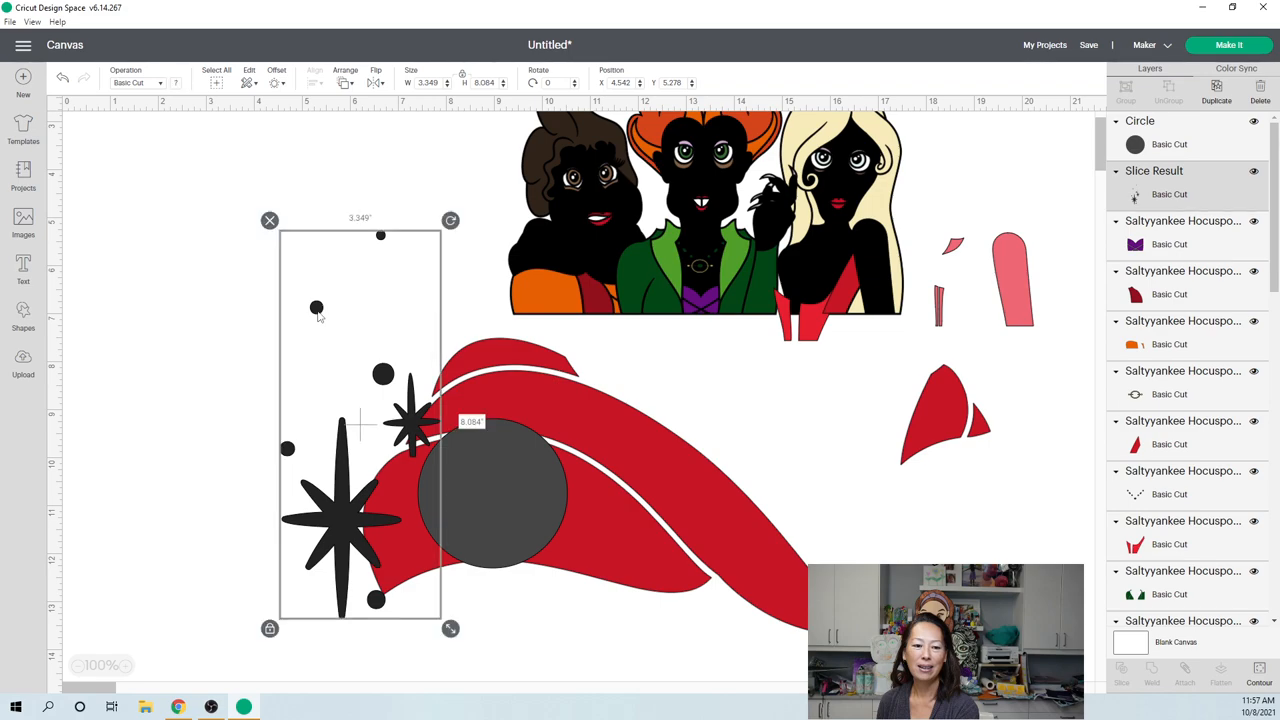
key(Delete)
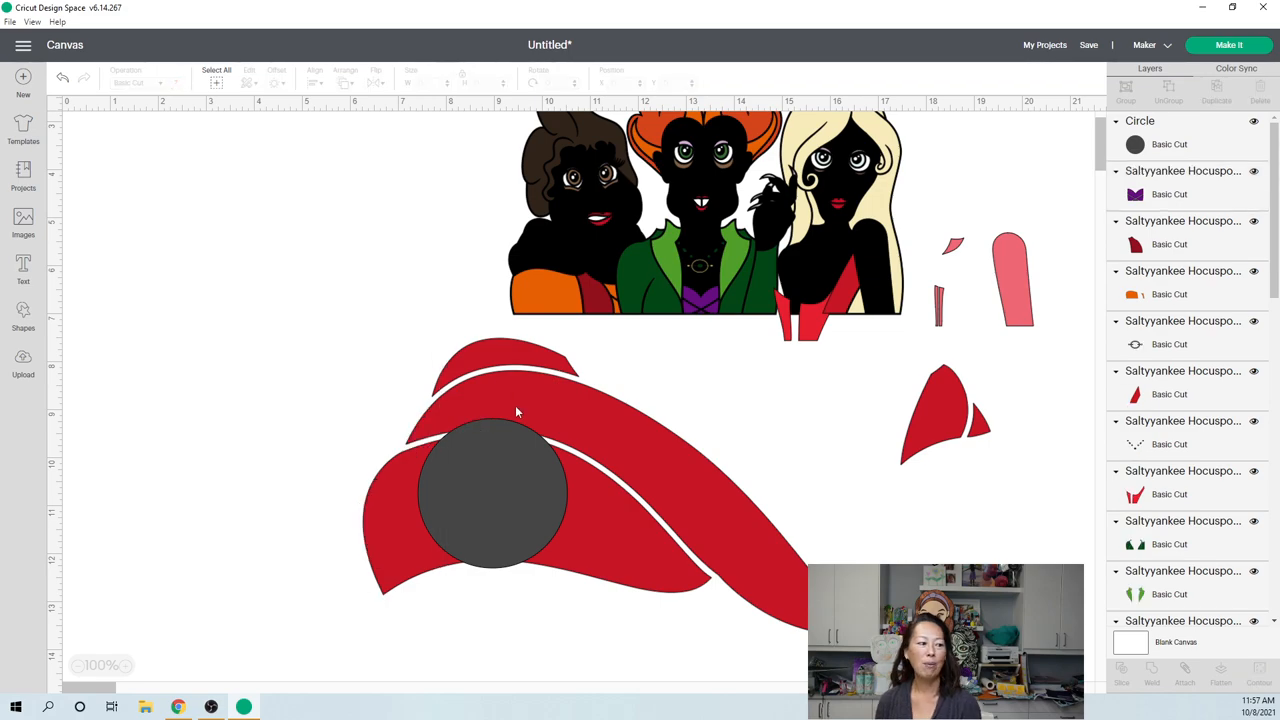
Step: Stretch the circle into a roughly 7.3 by 5.5-inch oval over the hat's lower left
click(489, 472)
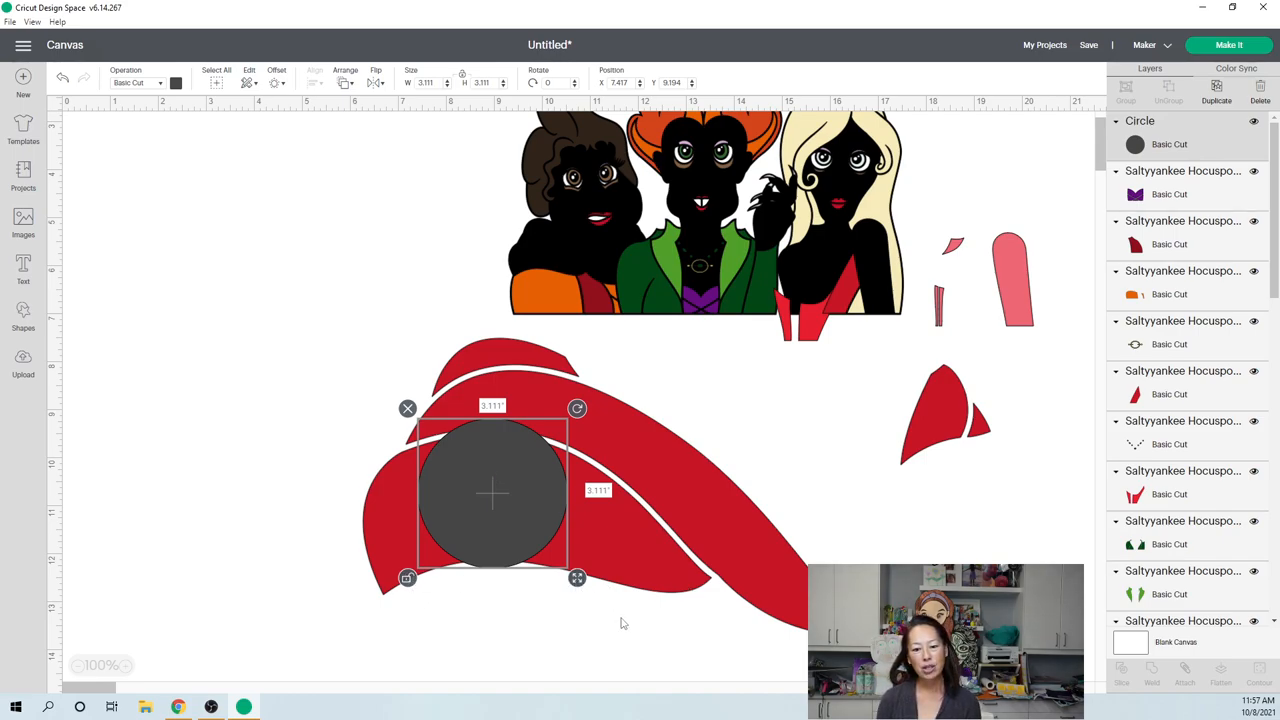
drag(580, 582, 790, 632)
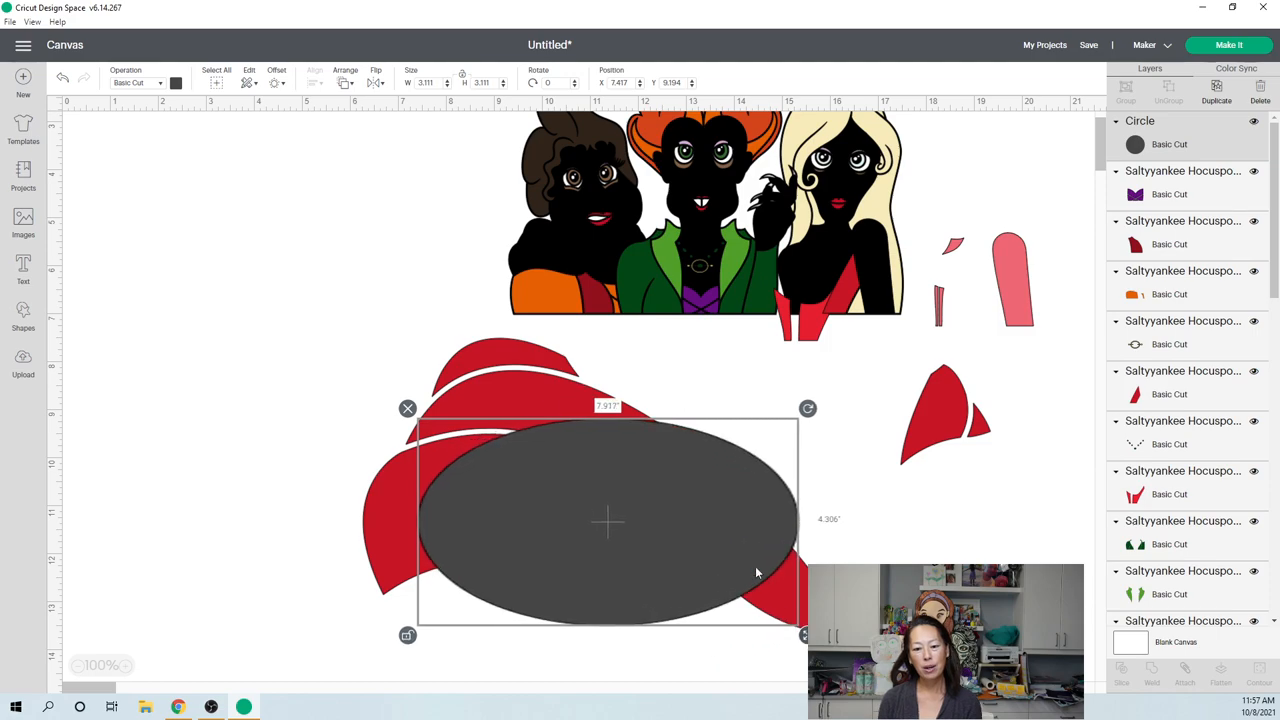
drag(646, 564, 568, 561)
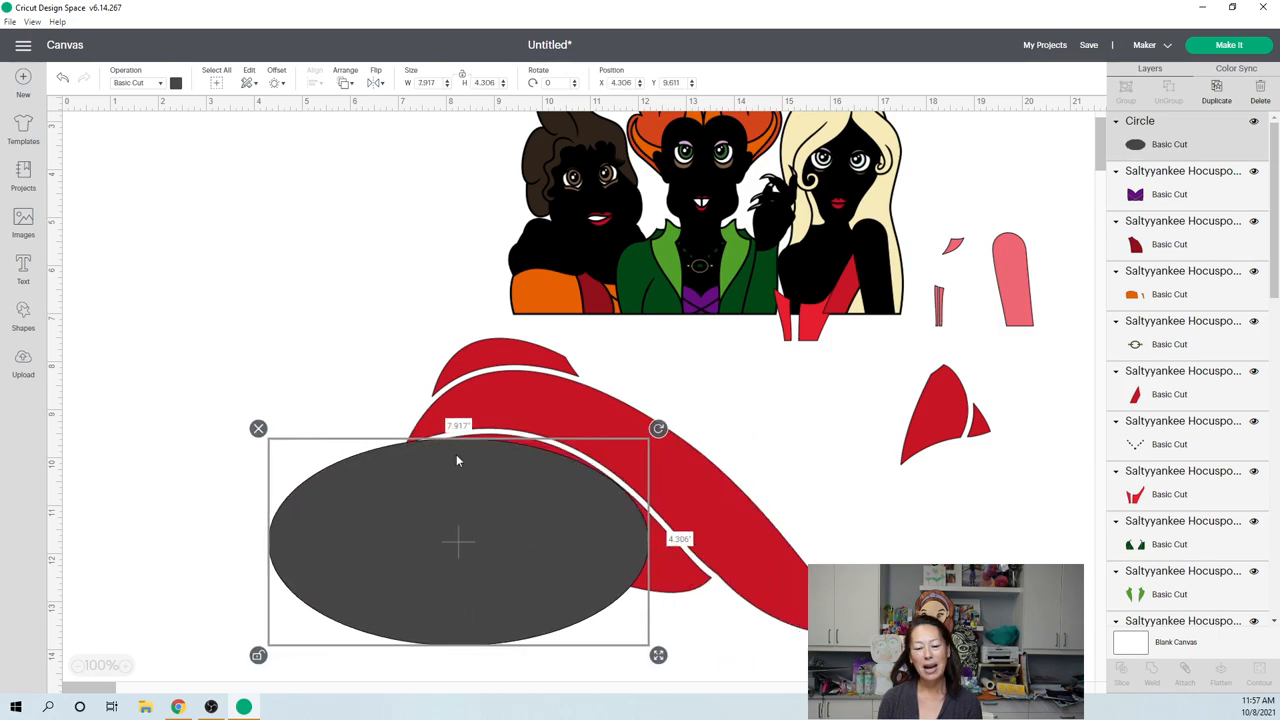
drag(530, 460, 551, 457)
drag(679, 651, 650, 700)
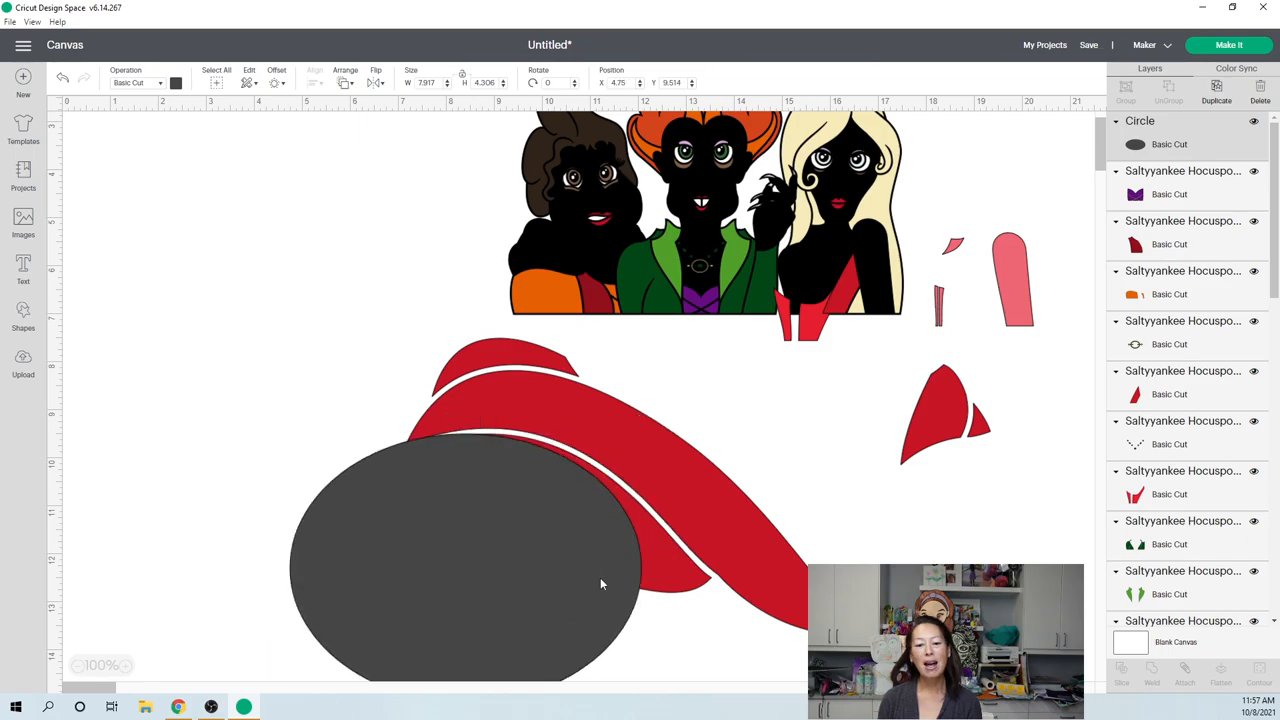
mouse_move(600, 577)
mouse_down()
mouse_move(622, 585)
mouse_move(611, 572)
mouse_up()
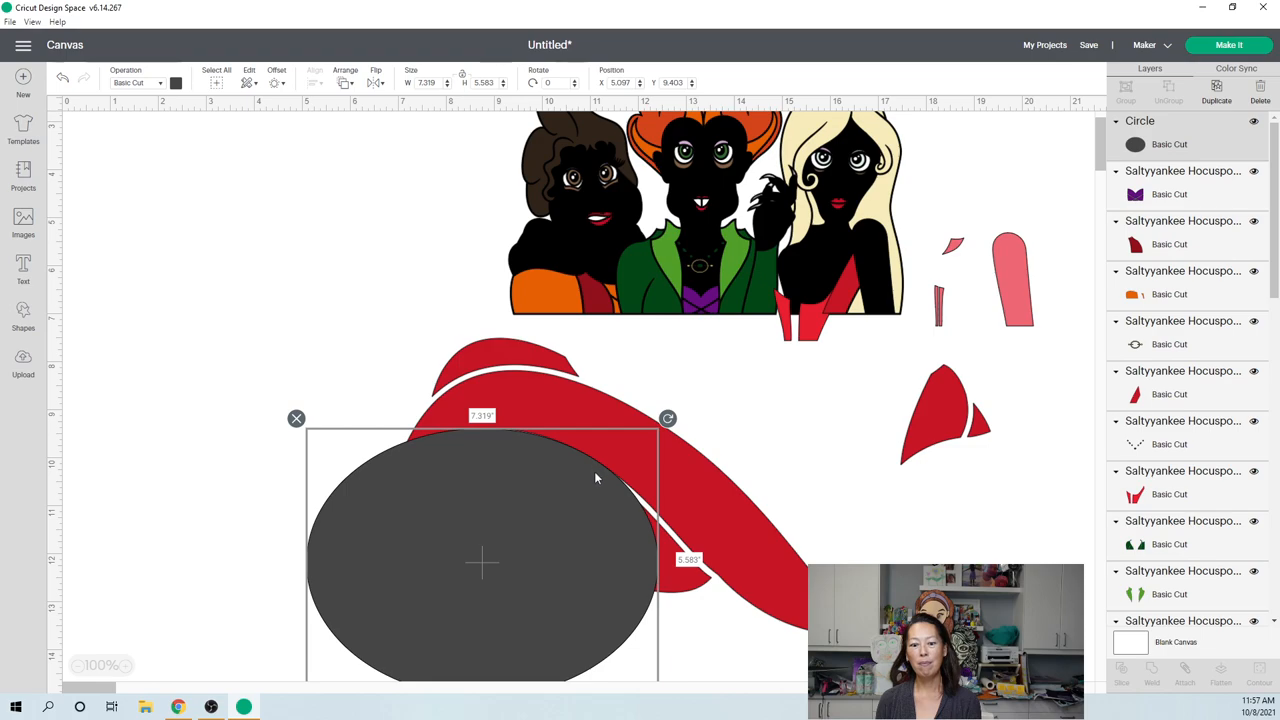
mouse_move(597, 475)
mouse_down()
mouse_move(613, 505)
mouse_move(602, 509)
mouse_up()
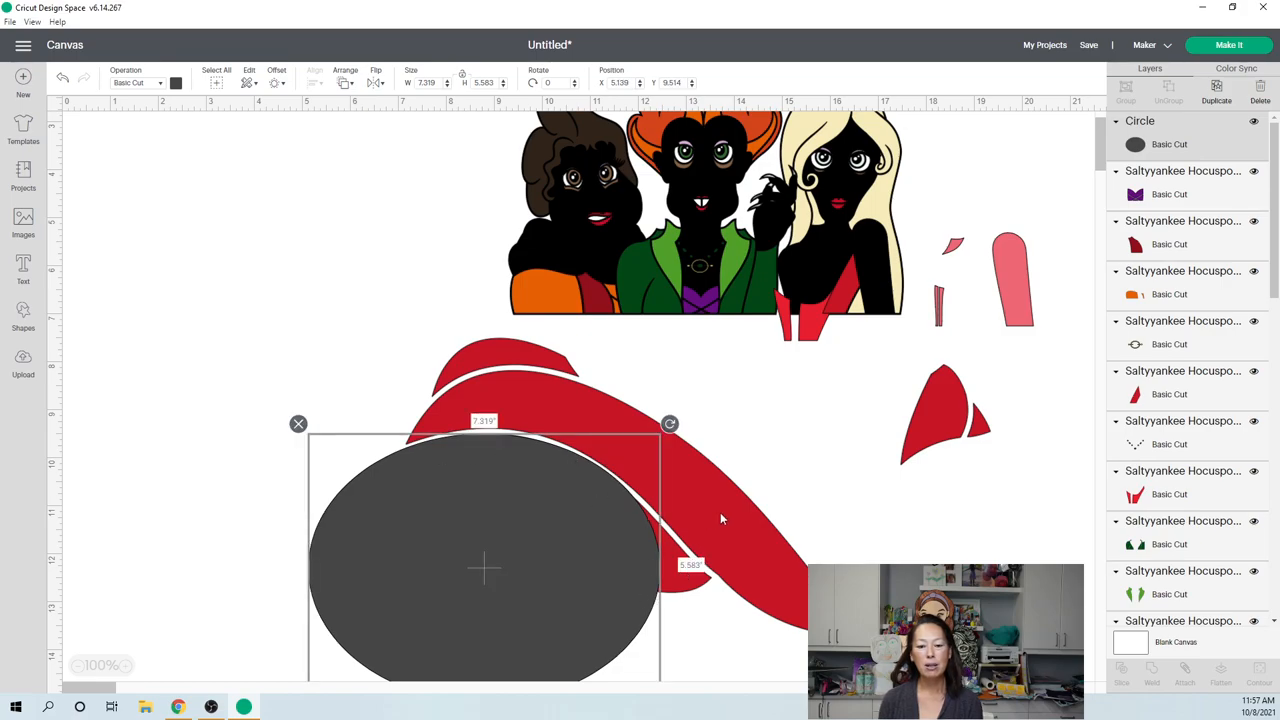
scroll(720, 512, down, 2)
Step: Reselect the oval and enlarge it slightly
click(620, 668)
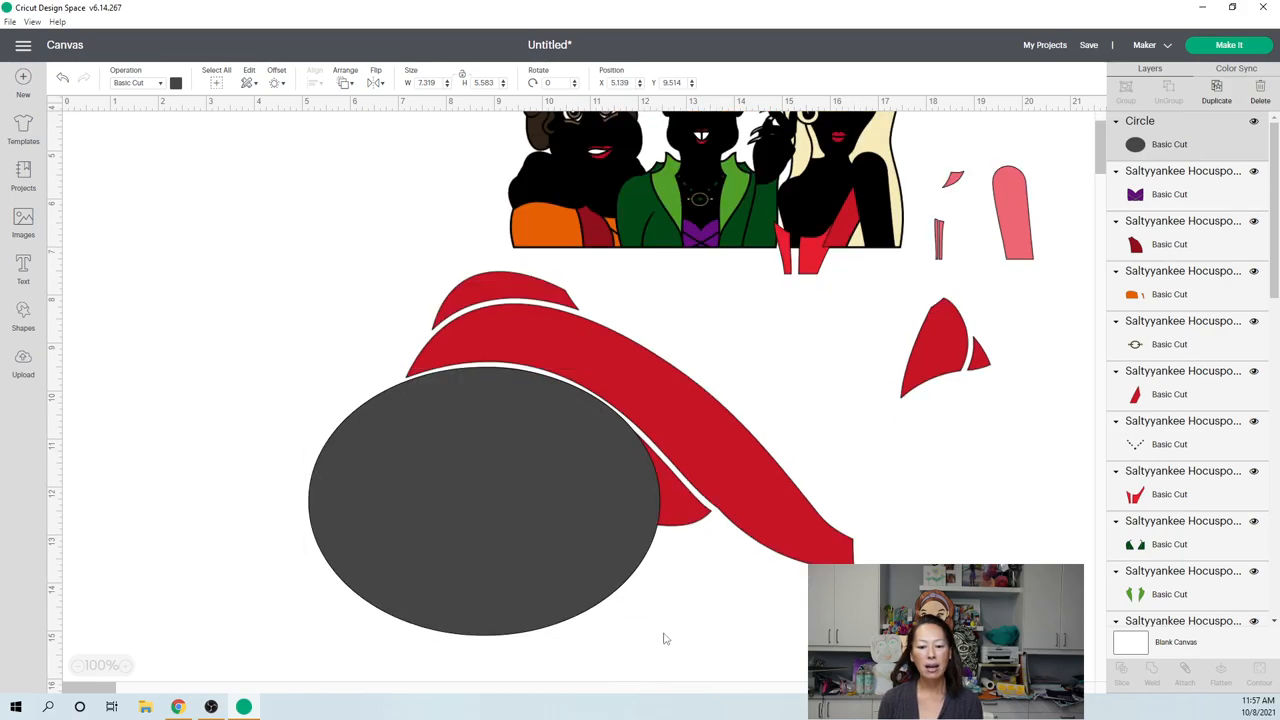
click(624, 536)
mouse_move(669, 645)
mouse_down()
mouse_move(684, 667)
mouse_move(667, 642)
mouse_up()
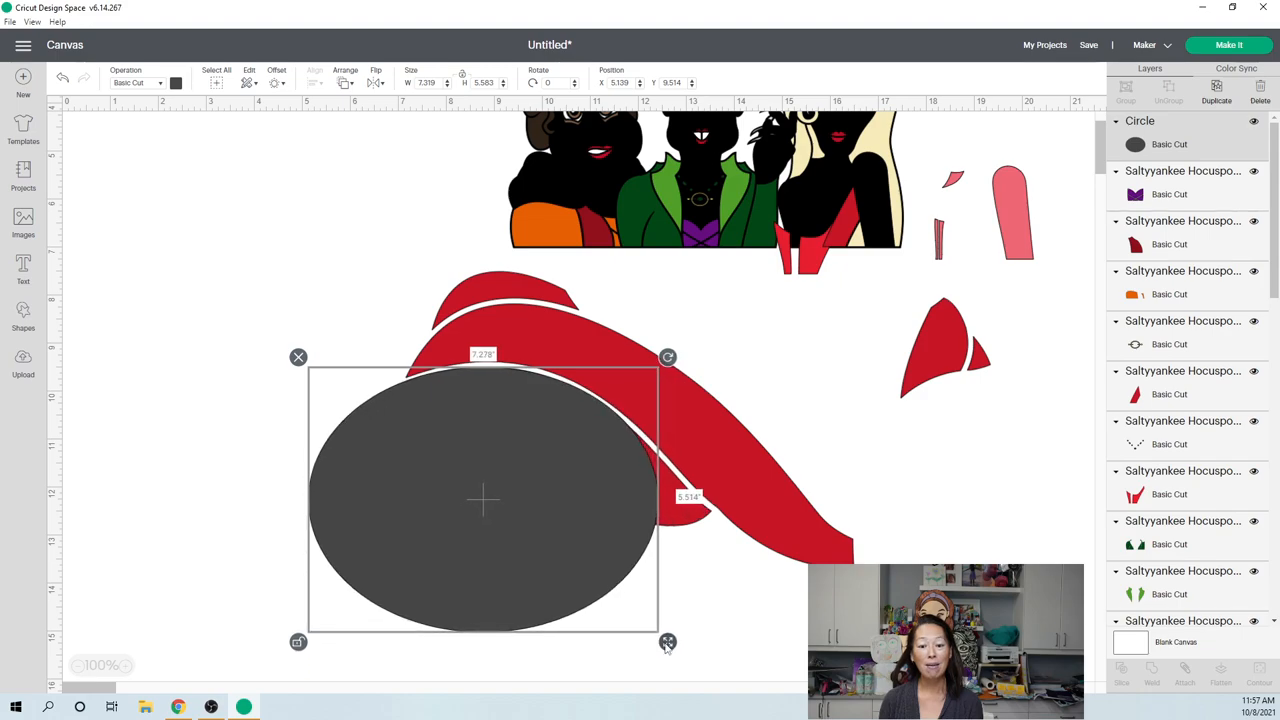
Step: Slice the oval against the red hat into separate pieces
click(233, 288)
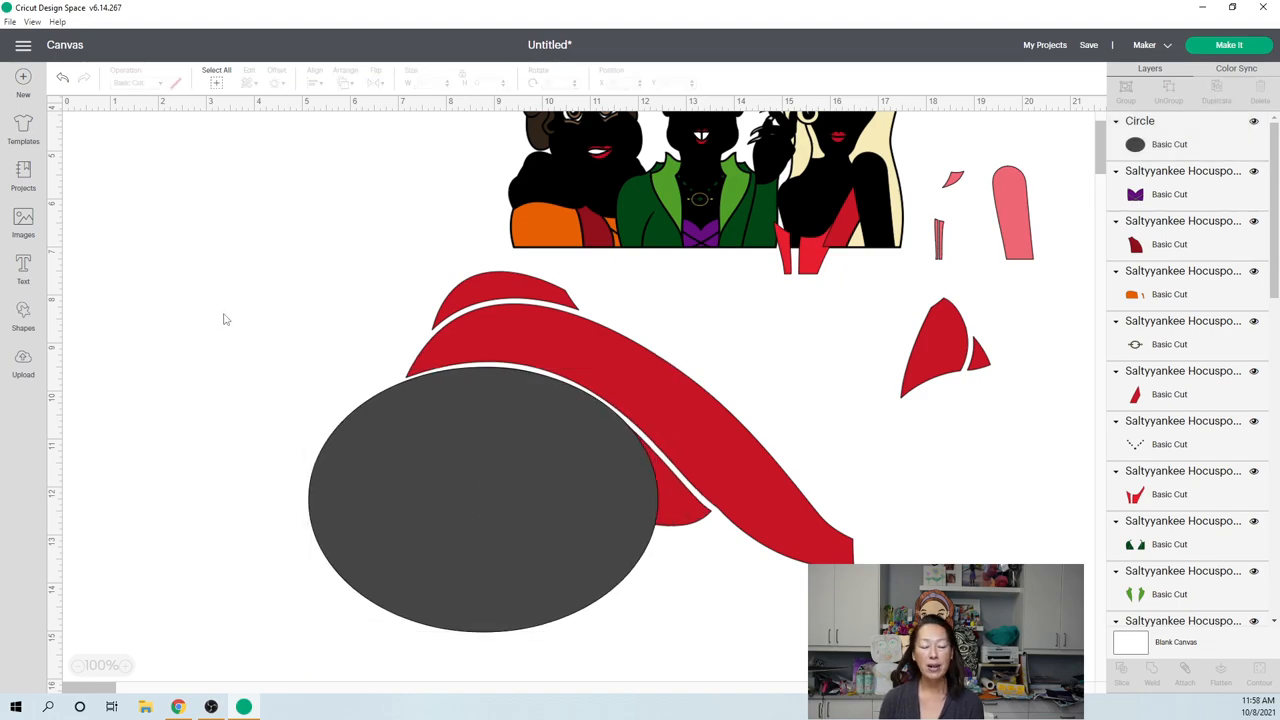
drag(200, 348, 654, 552)
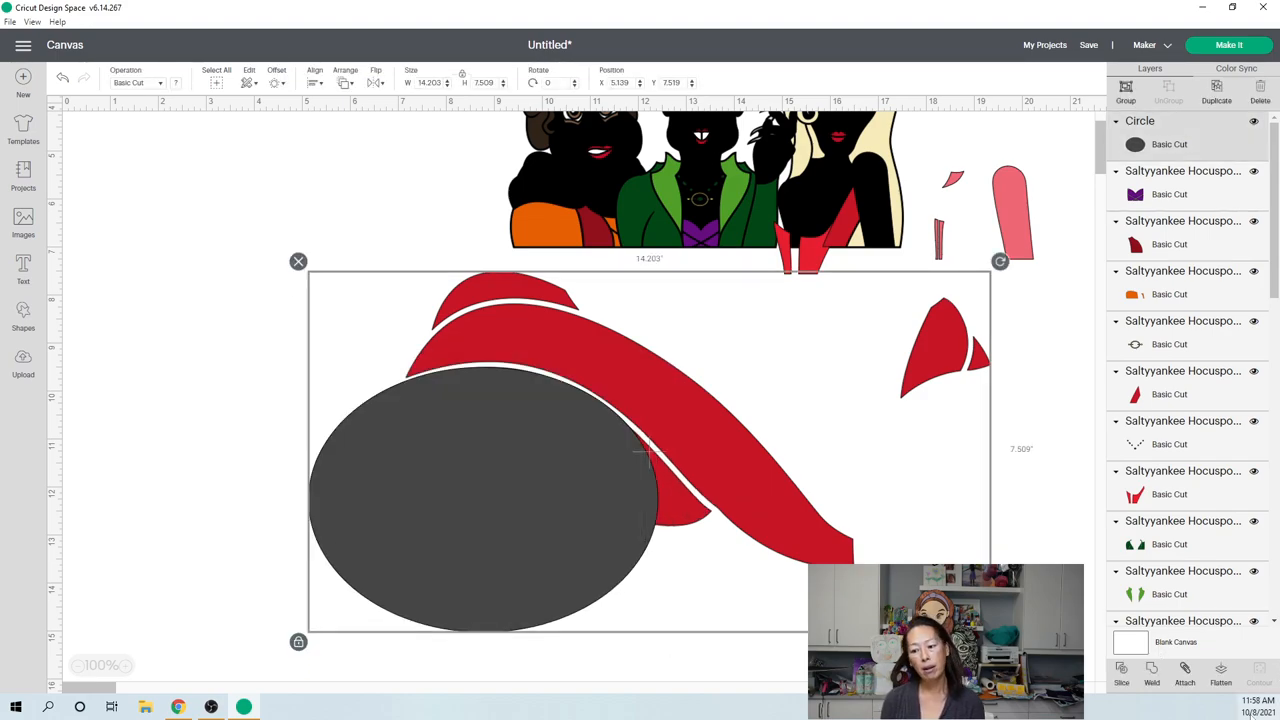
click(670, 410)
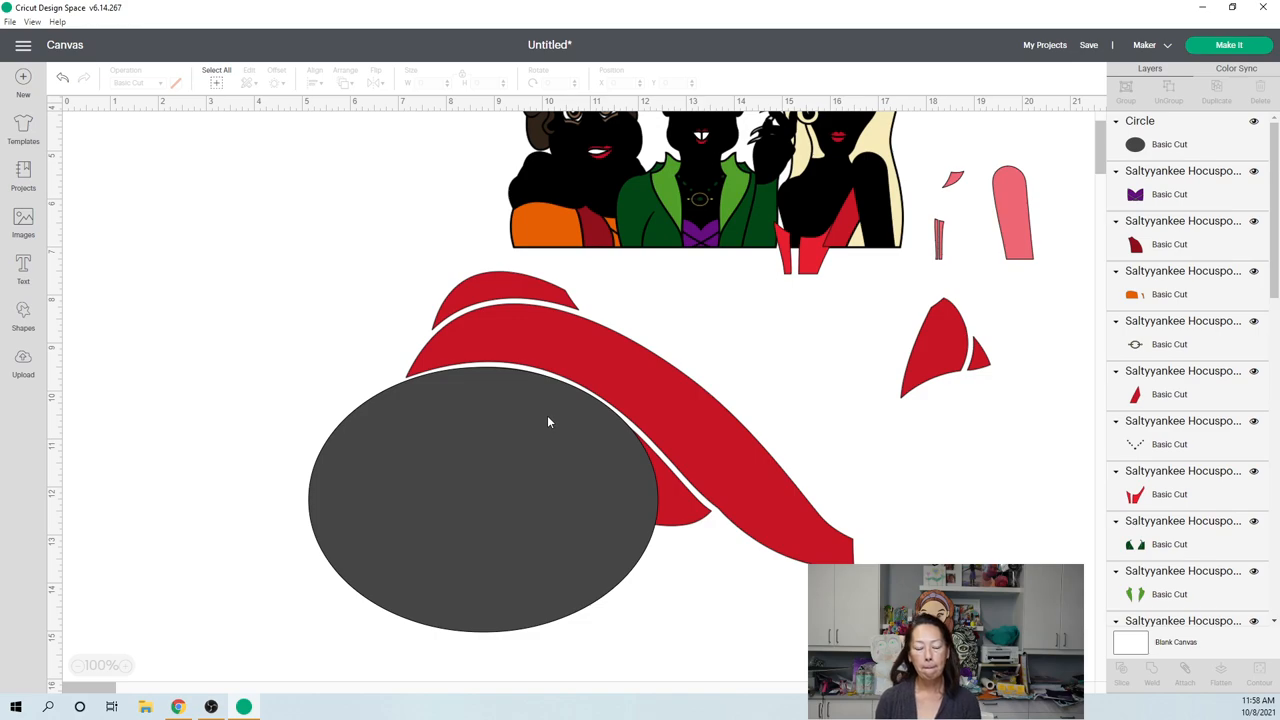
key(ctrl+z)
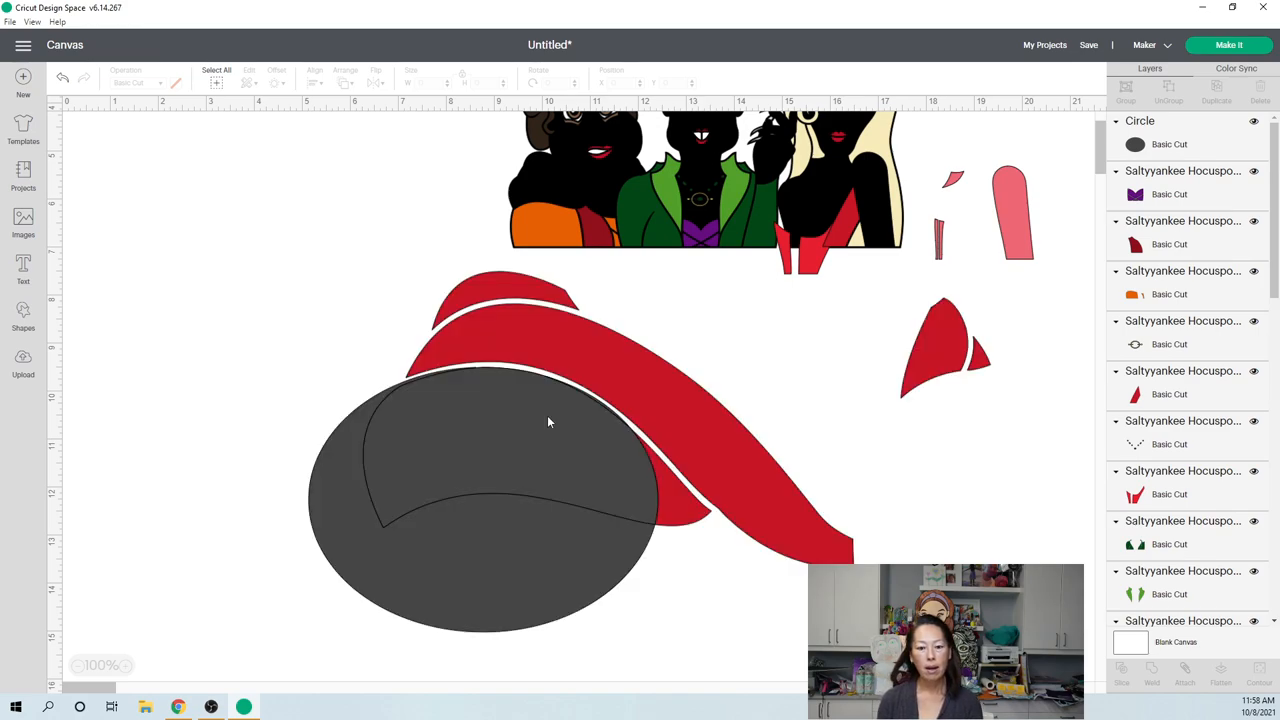
Step: Pull one grey slice piece aside and delete it
click(547, 415)
drag(547, 415, 338, 397)
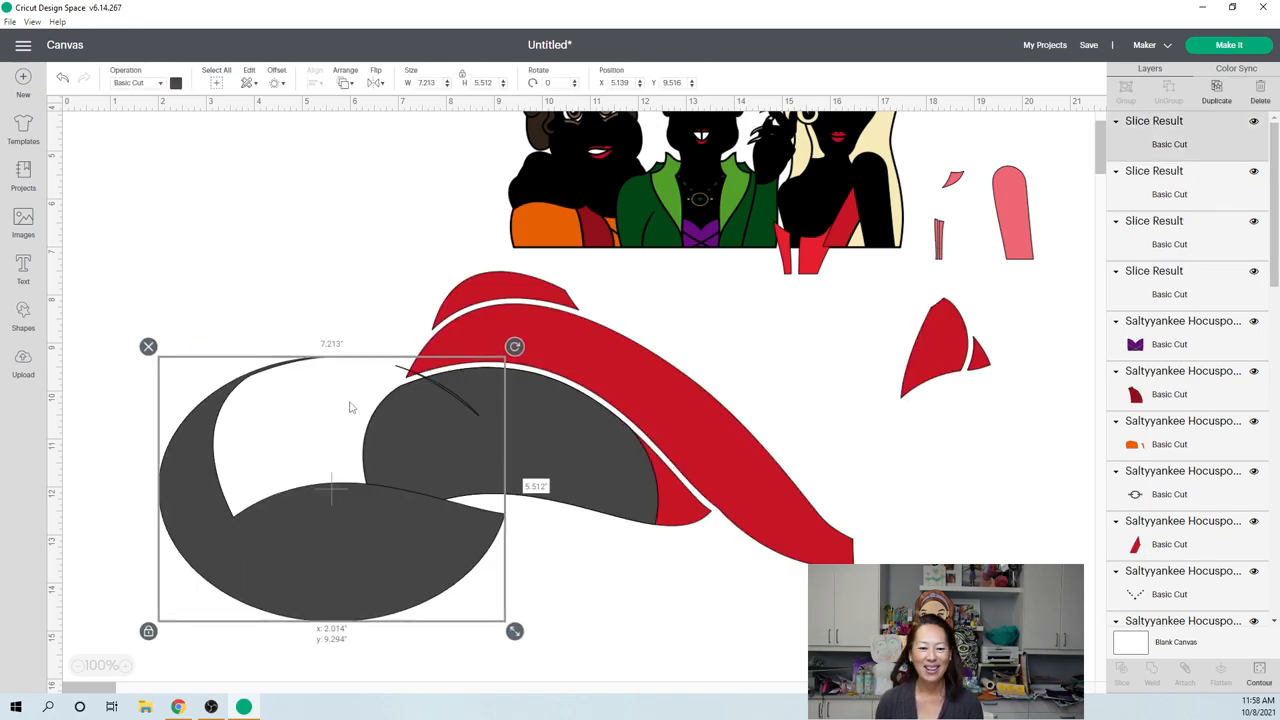
key(Delete)
Step: Move the remaining grey piece up-left and the red hat piece to the right
click(574, 428)
drag(574, 428, 333, 258)
click(552, 467)
mouse_move(543, 472)
mouse_down()
mouse_move(733, 440)
mouse_move(838, 440)
mouse_up()
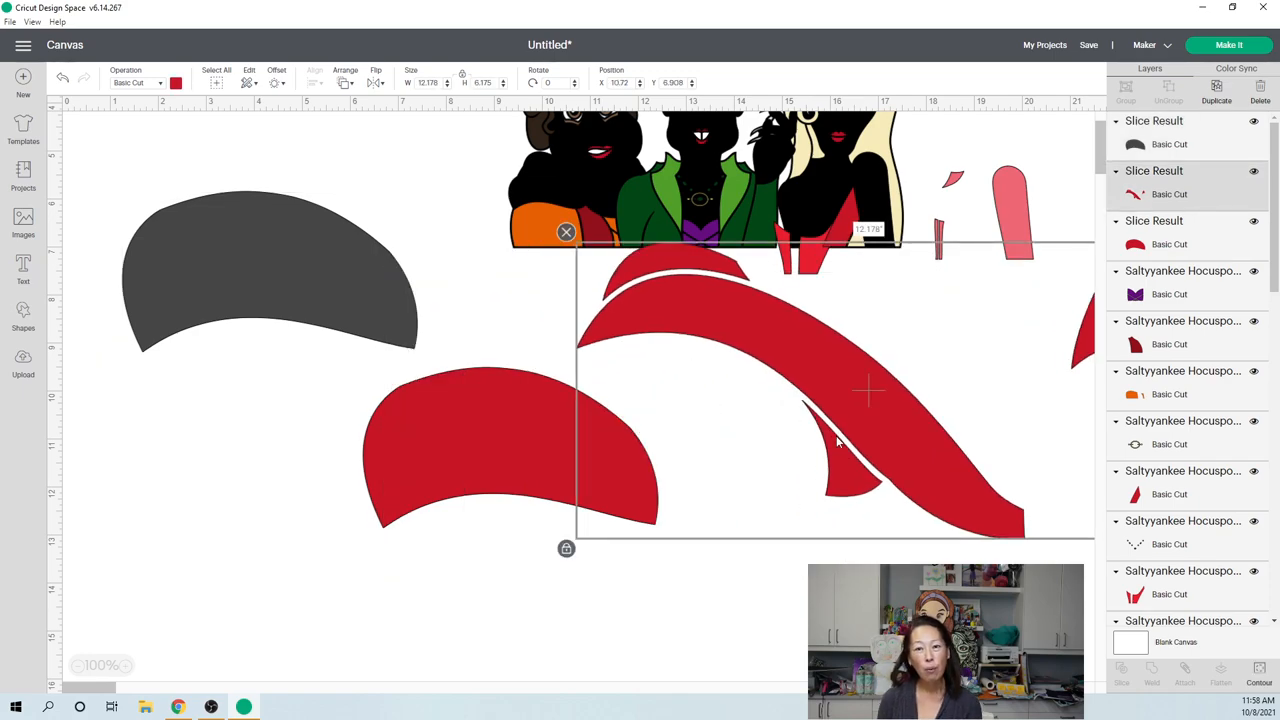